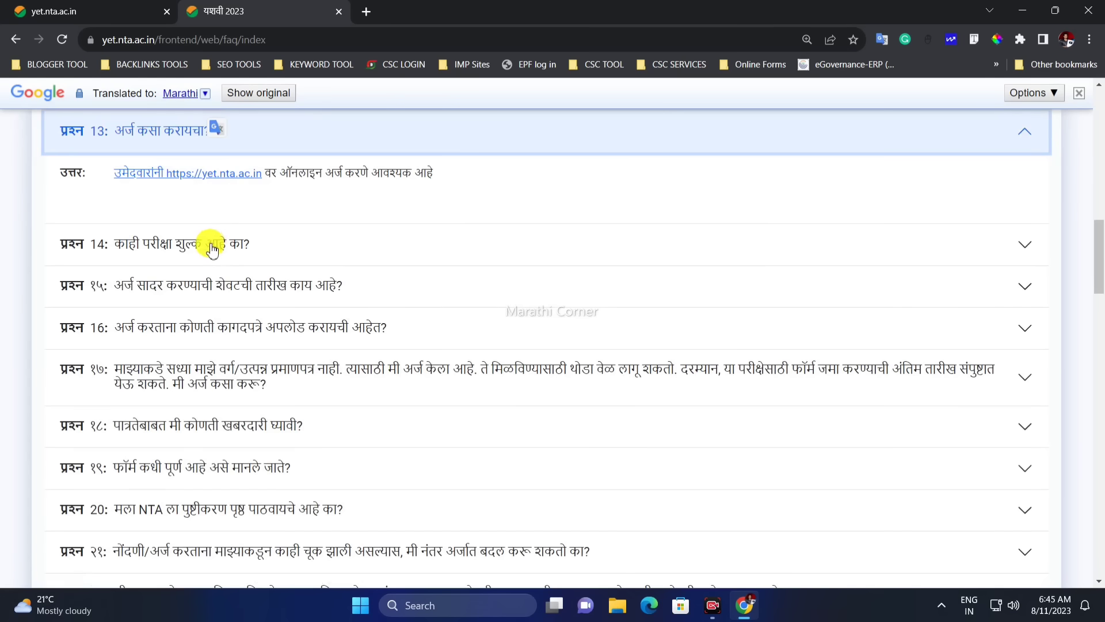
Expand the exam-fee and last-application-date answers, selecting the fee text to see its original
{"action": "left_click", "coordinate": [238, 246]}
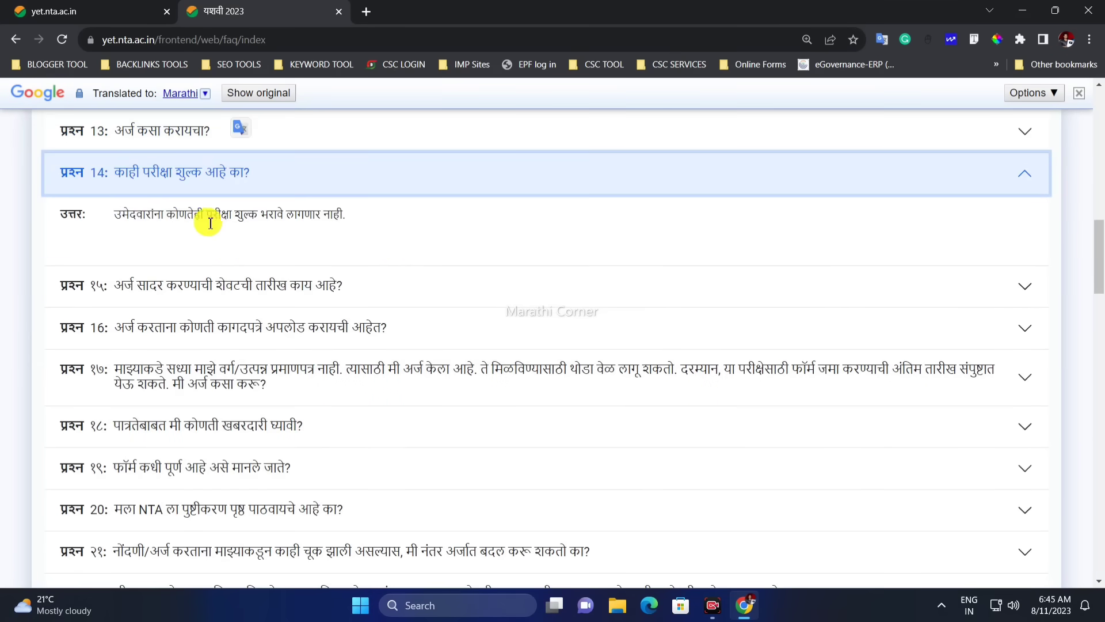
{"action": "left_click_drag", "start_coordinate": [259, 215], "coordinate": [345, 214]}
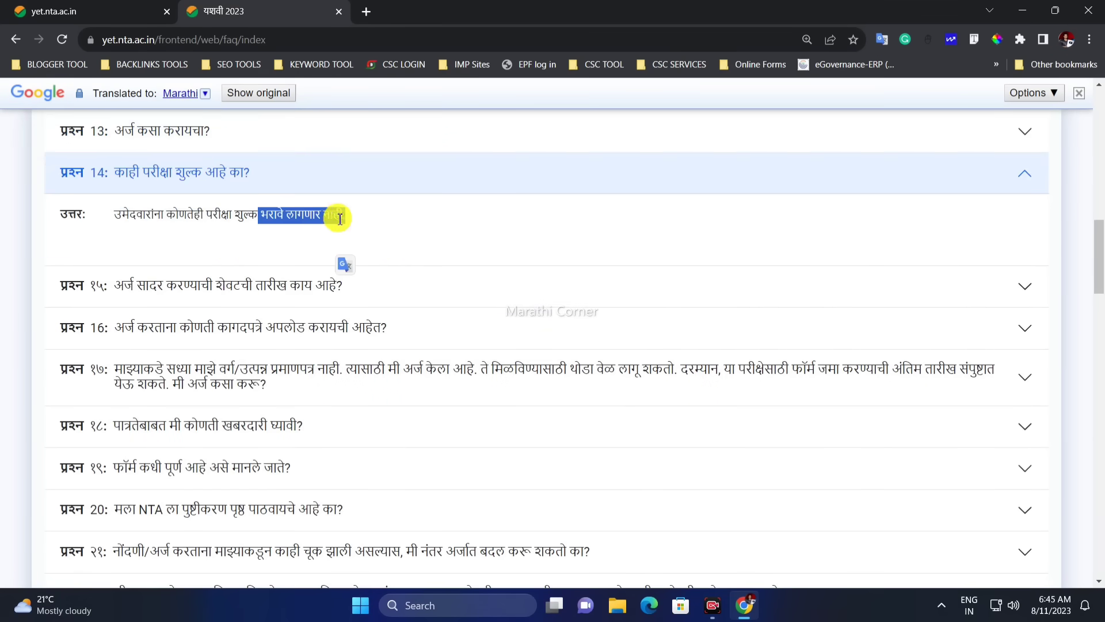
{"action": "left_click", "coordinate": [244, 286]}
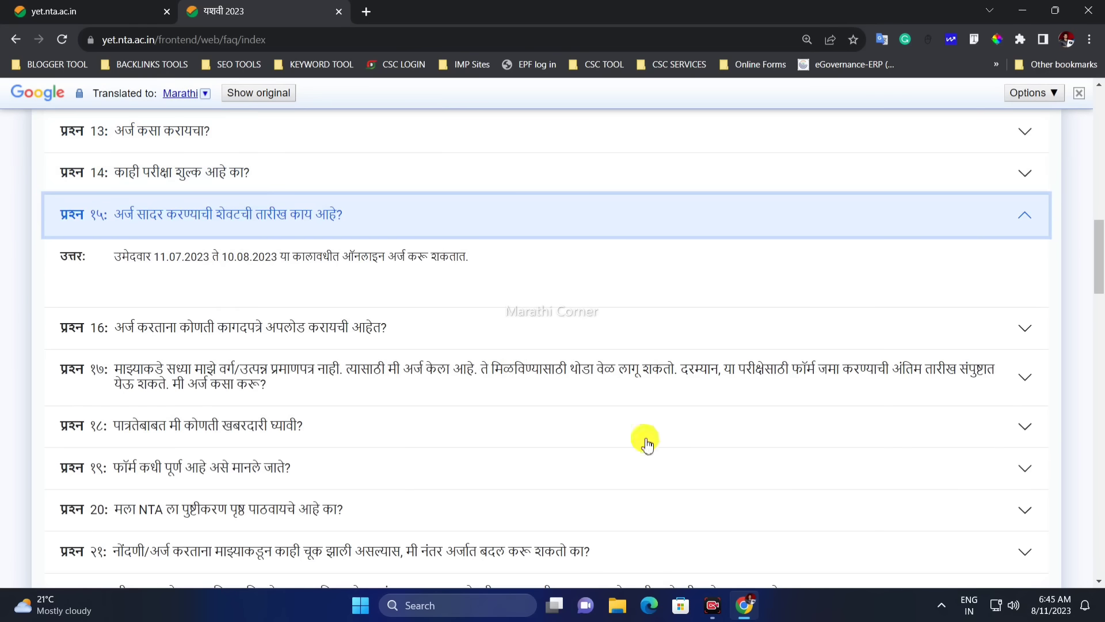
Expand the required-documents answer and check the original English of the income certificate and Aadhaar items
{"action": "left_click", "coordinate": [519, 328]}
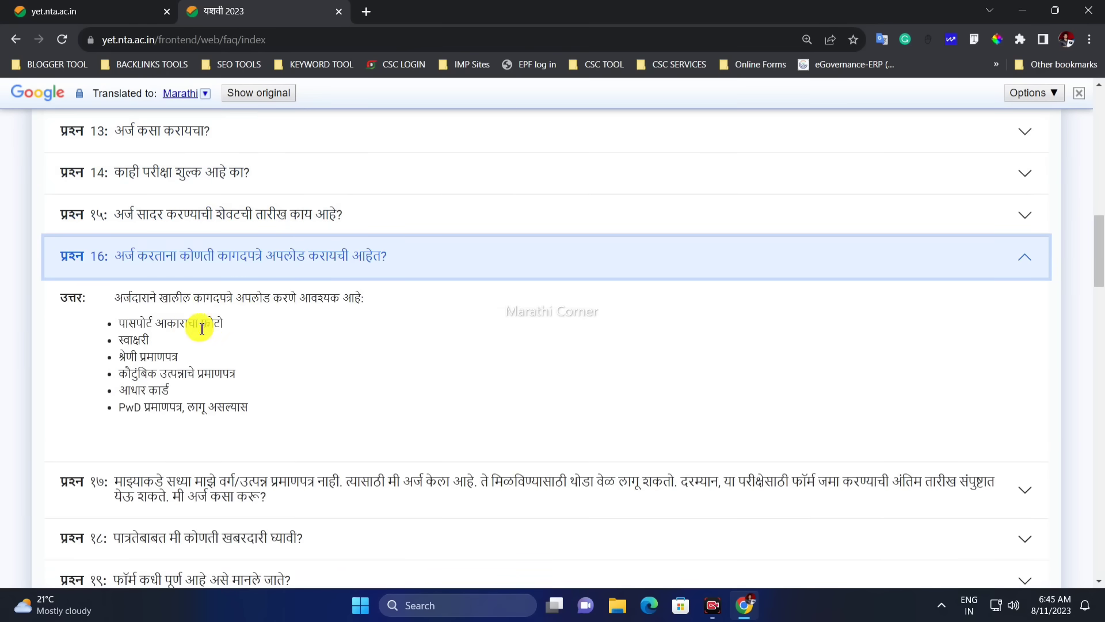
{"action": "left_click", "coordinate": [148, 341]}
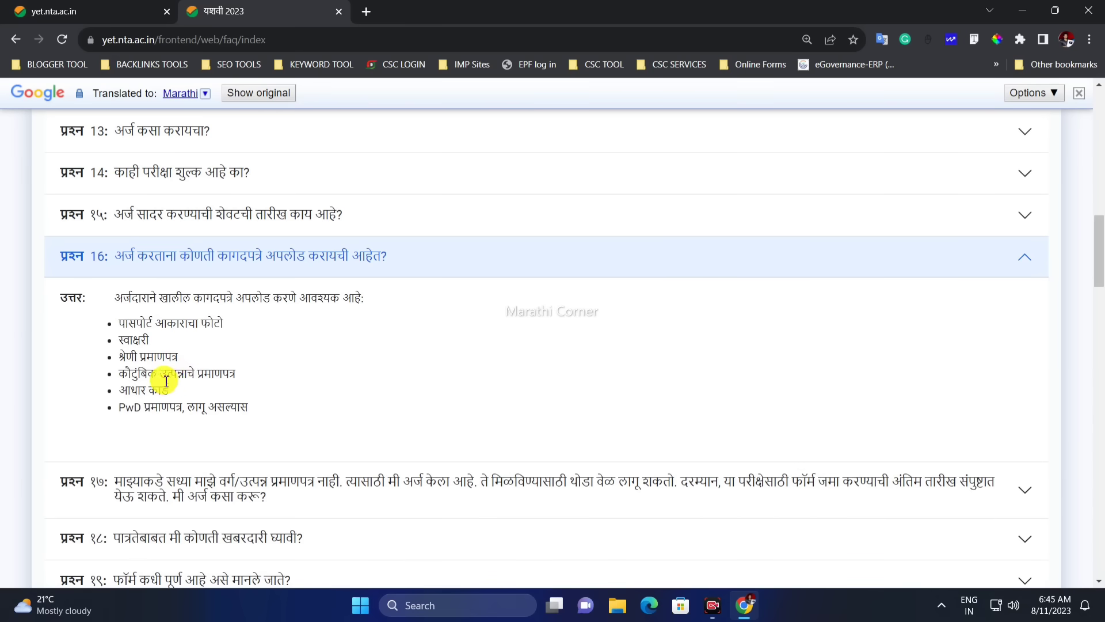
{"action": "left_click_drag", "start_coordinate": [166, 382], "coordinate": [214, 375]}
{"action": "left_click_drag", "start_coordinate": [148, 392], "coordinate": [224, 375]}
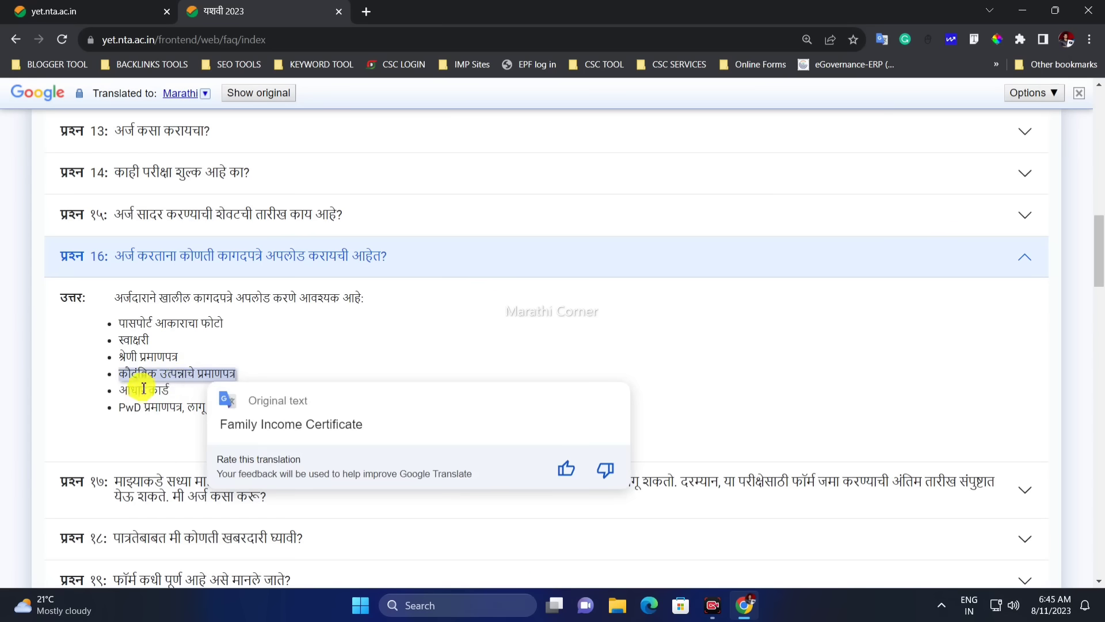
{"action": "left_click_drag", "start_coordinate": [140, 391], "coordinate": [196, 411]}
{"action": "left_click", "coordinate": [195, 408]}
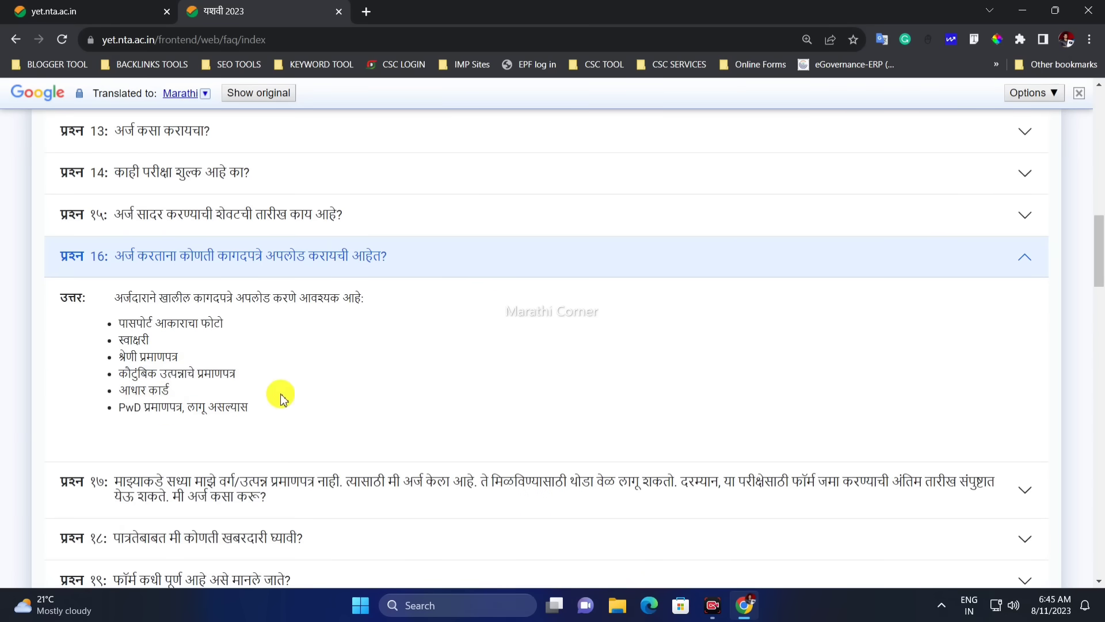
Collapse the required-documents answer so the FAQ list is closed
{"action": "left_click", "coordinate": [289, 274]}
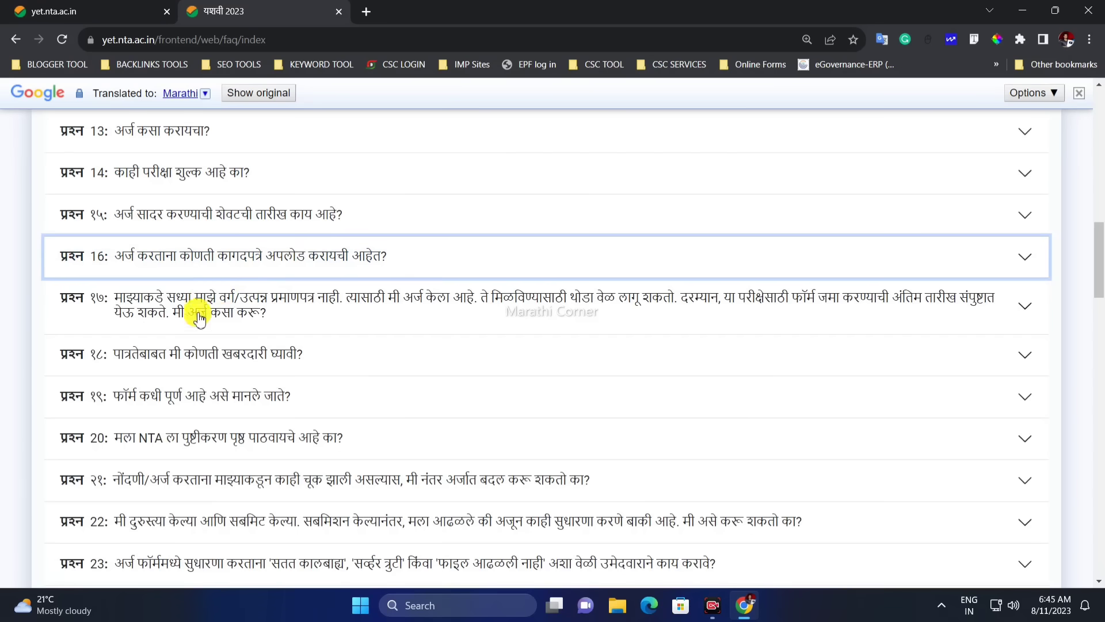
{"action": "scroll", "coordinate": [305, 374], "scroll_direction": "down", "scroll_amount": 1}
{"action": "scroll", "coordinate": [311, 380], "scroll_direction": "up", "scroll_amount": 2}
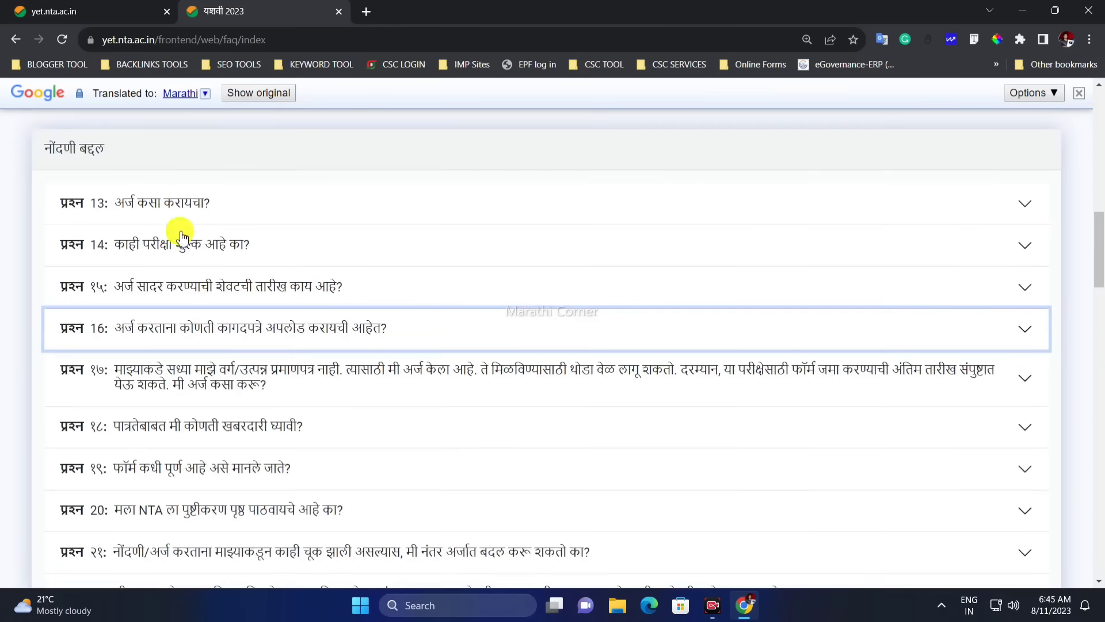
Close the translated यशवी 2023 tab, reload yet.nta.ac.in and scroll to the New Candidate Register Here link
{"action": "left_click", "coordinate": [338, 12]}
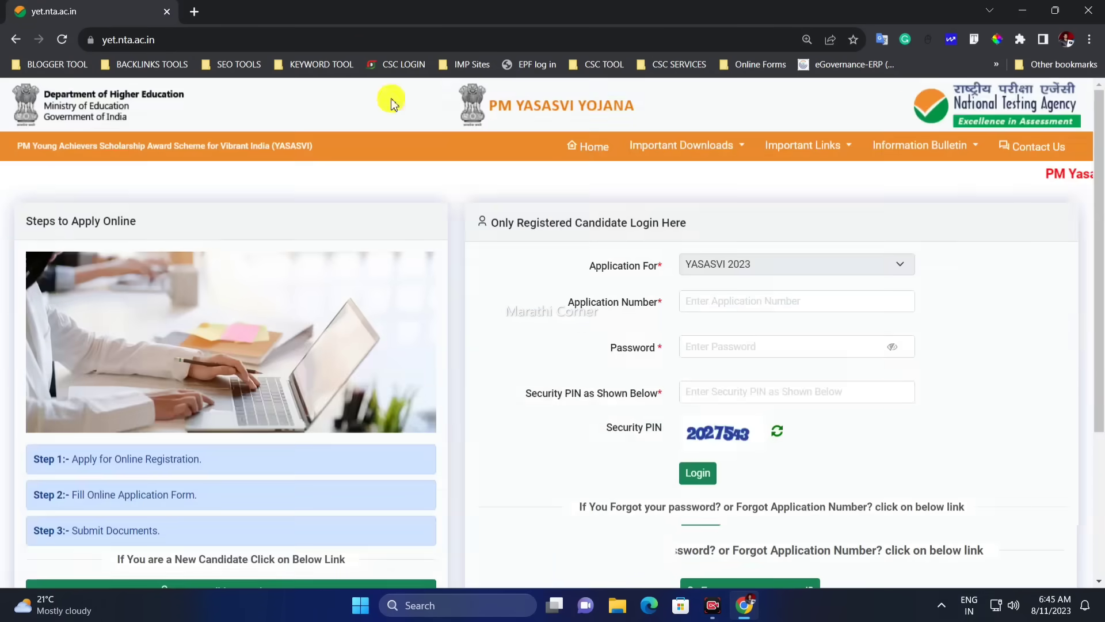
{"action": "left_click", "coordinate": [68, 40]}
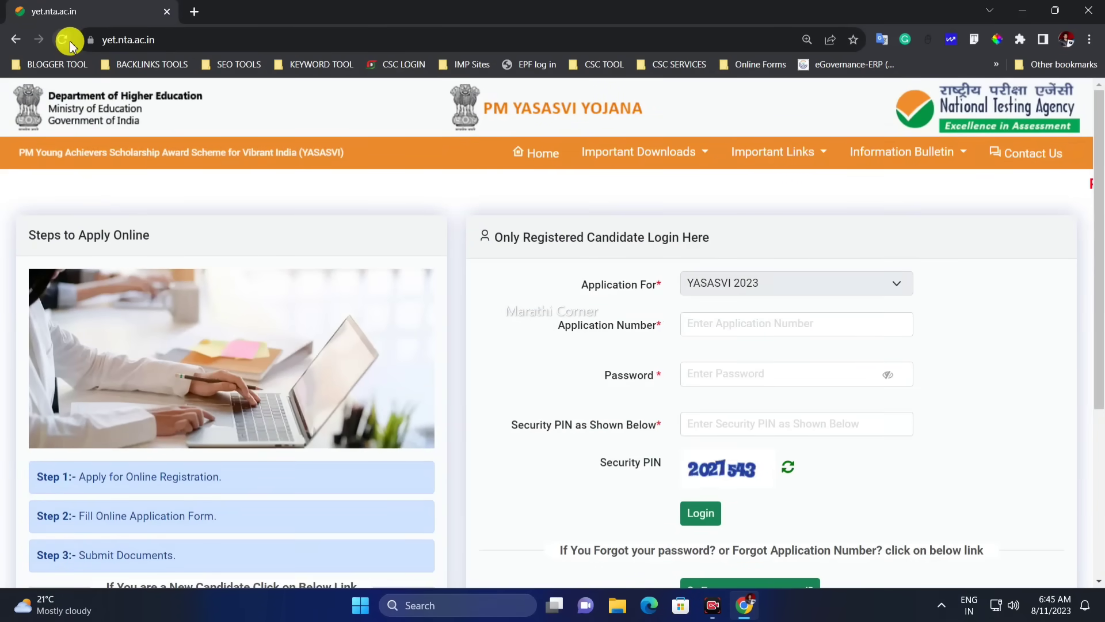
{"action": "left_click", "coordinate": [124, 42]}
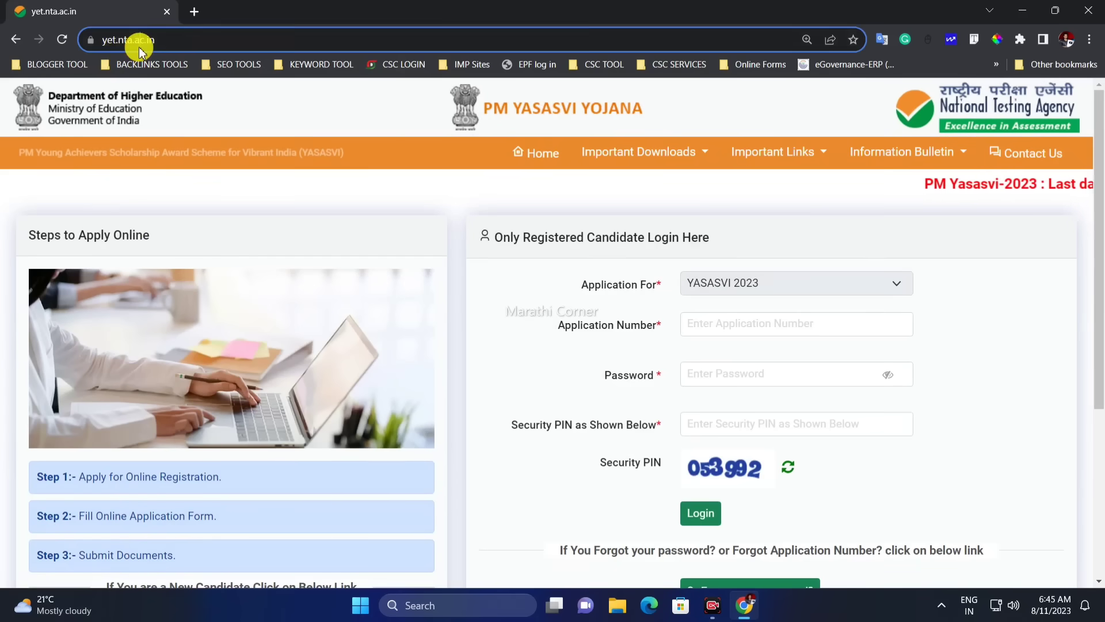
{"action": "left_click", "coordinate": [262, 181]}
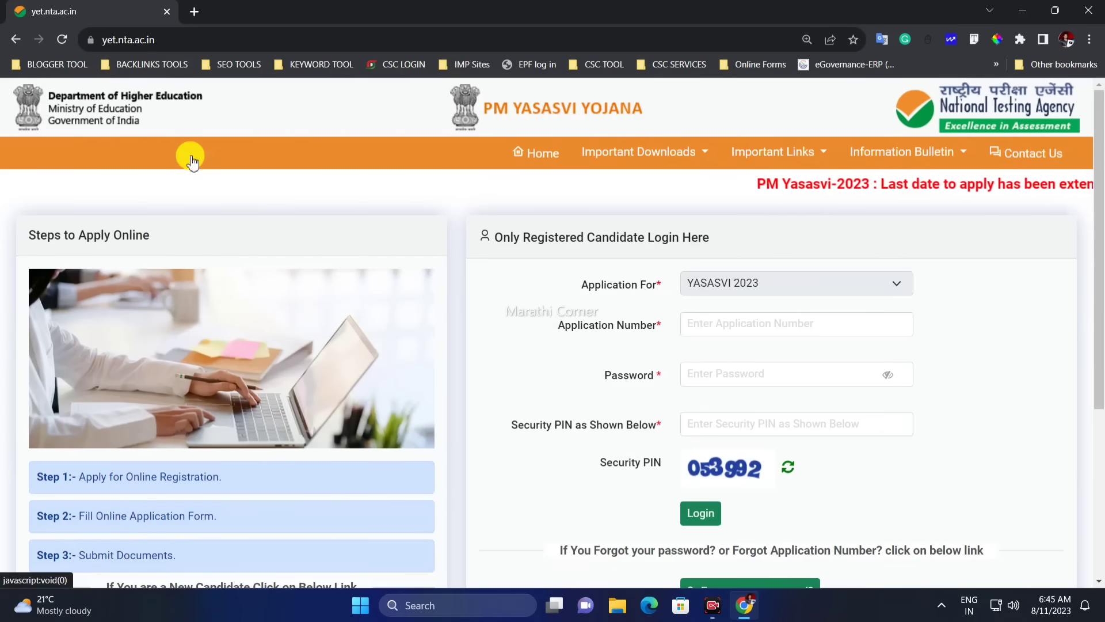
{"action": "scroll", "coordinate": [576, 375], "scroll_direction": "down", "scroll_amount": 3}
{"action": "scroll", "coordinate": [550, 412], "scroll_direction": "down", "scroll_amount": 1}
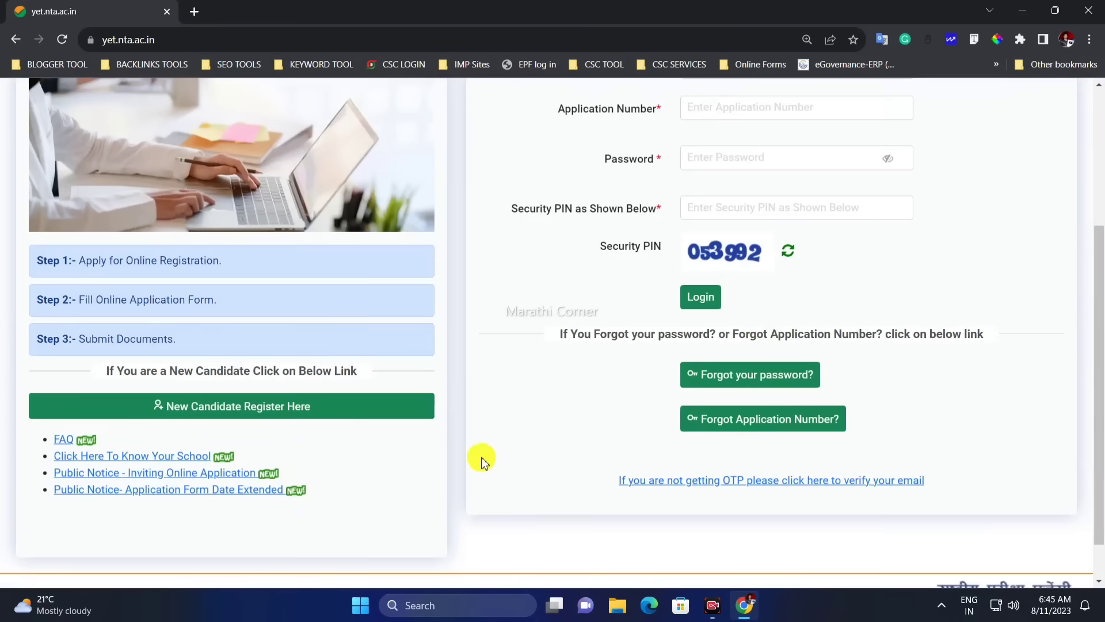
Open the New Candidate registration instructions, tick the declaration checkbox and proceed to Personal Details
{"action": "left_click", "coordinate": [222, 415]}
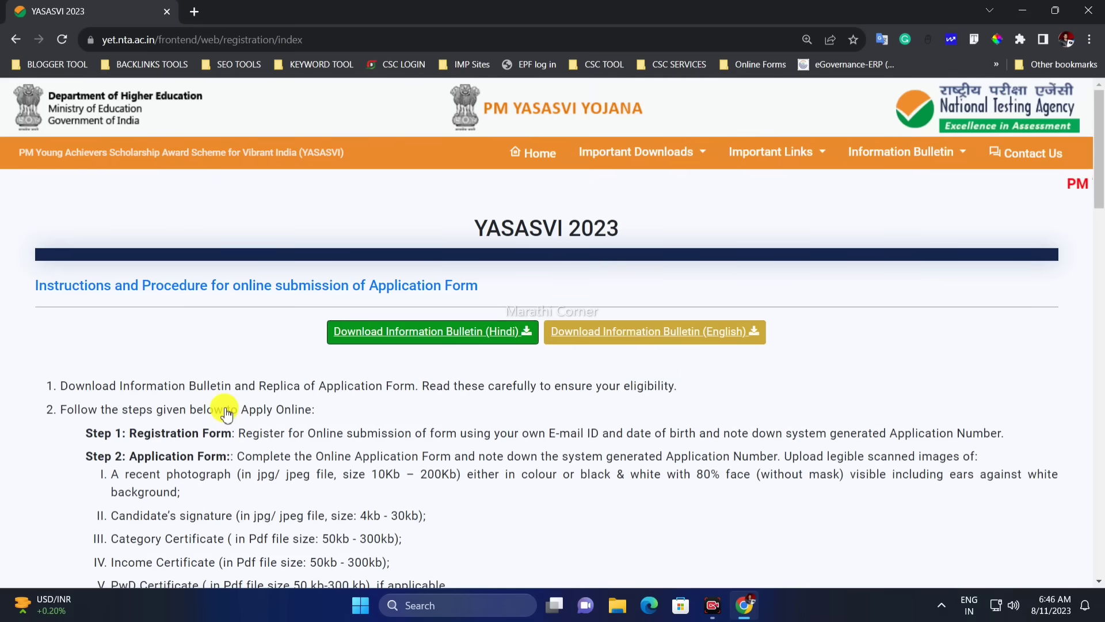
{"action": "scroll", "coordinate": [403, 438], "scroll_direction": "down", "scroll_amount": 2}
{"action": "scroll", "coordinate": [381, 466], "scroll_direction": "down", "scroll_amount": 20}
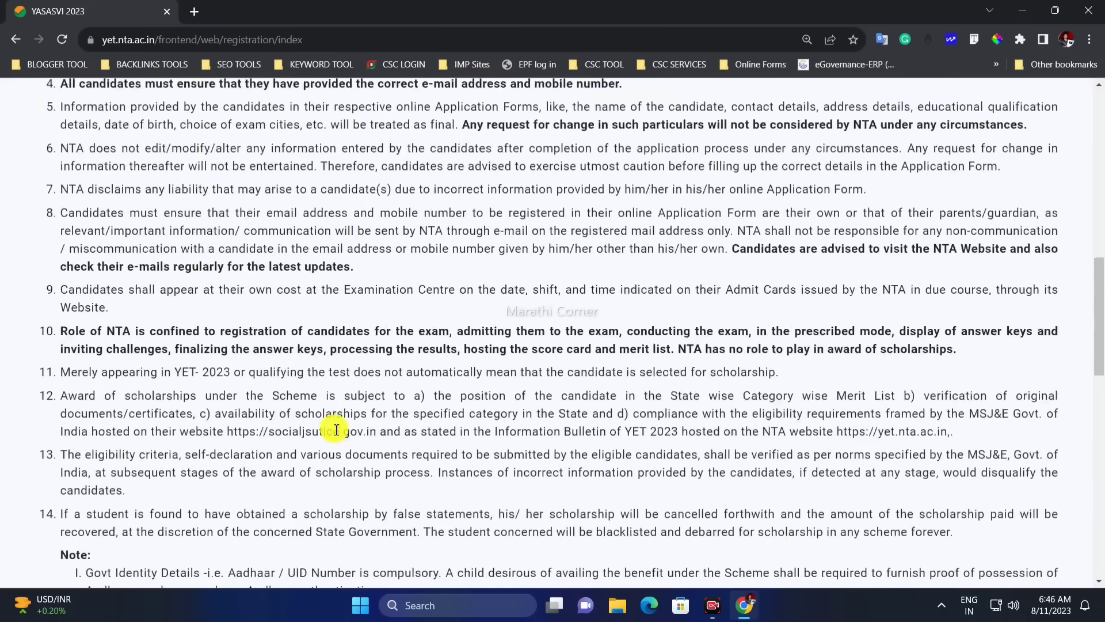
{"action": "scroll", "coordinate": [270, 439], "scroll_direction": "down", "scroll_amount": 3}
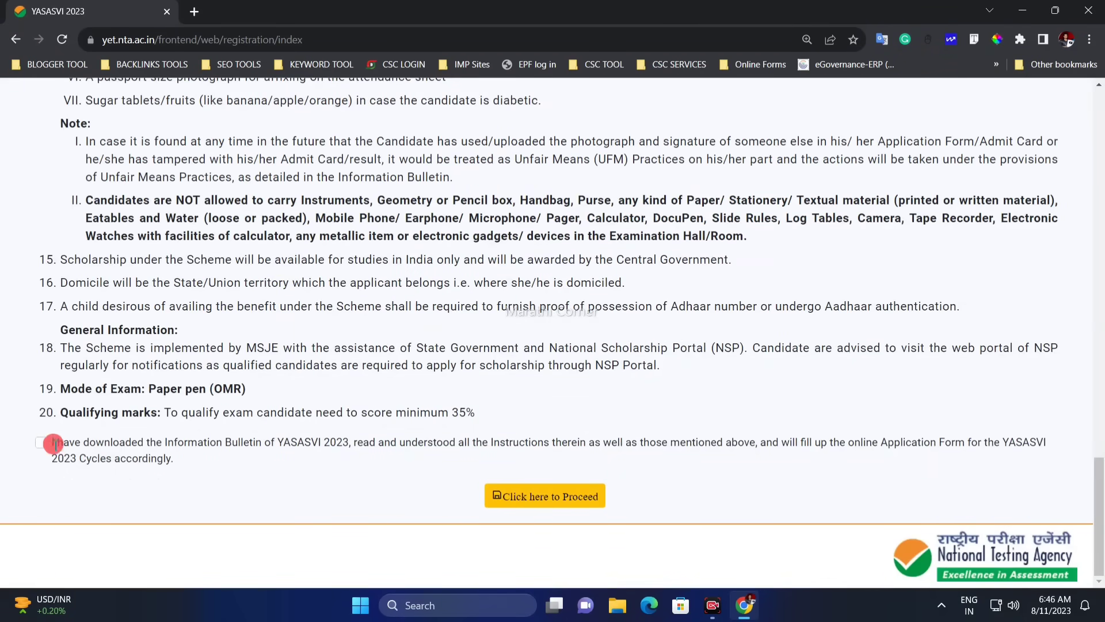
{"action": "left_click_drag", "start_coordinate": [63, 446], "coordinate": [260, 464]}
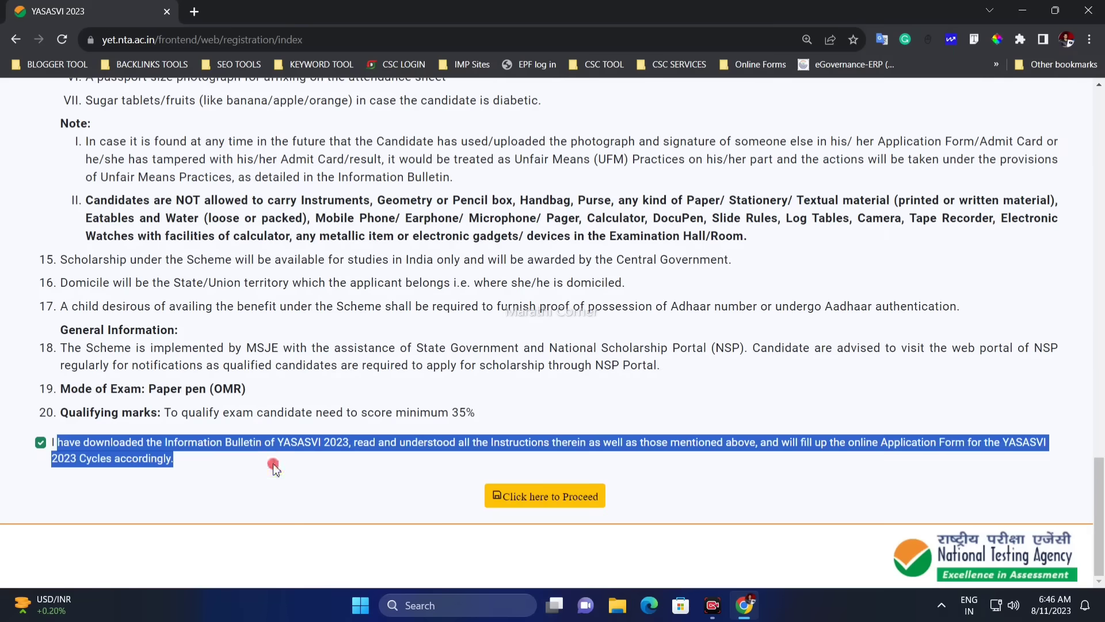
{"action": "left_click", "coordinate": [273, 468]}
{"action": "left_click", "coordinate": [42, 442]}
{"action": "left_click", "coordinate": [41, 442]}
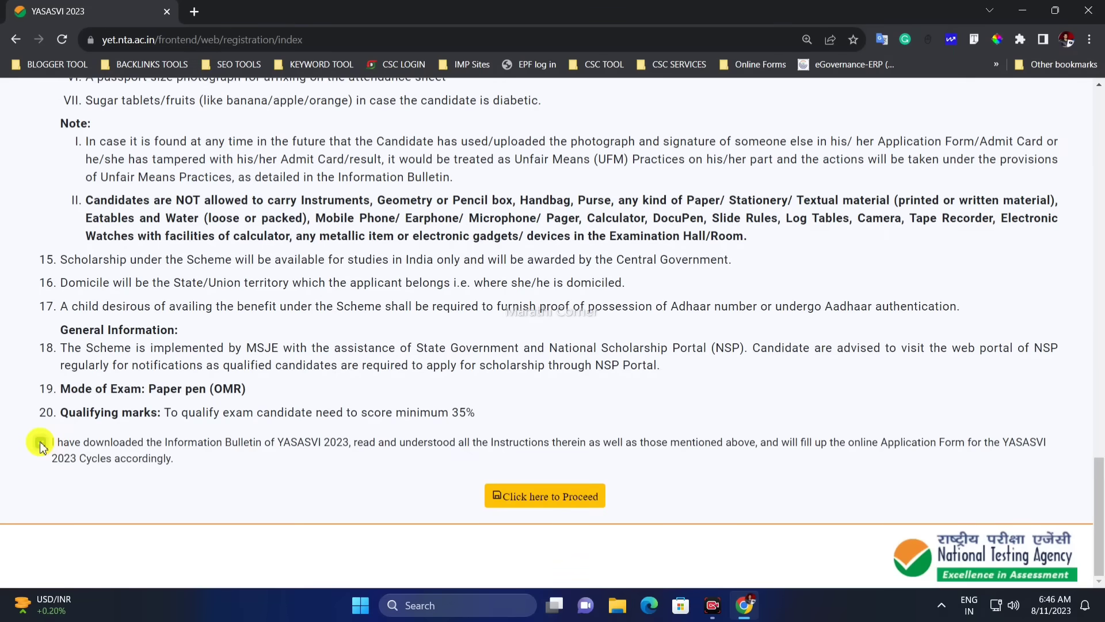
{"action": "left_click", "coordinate": [523, 502]}
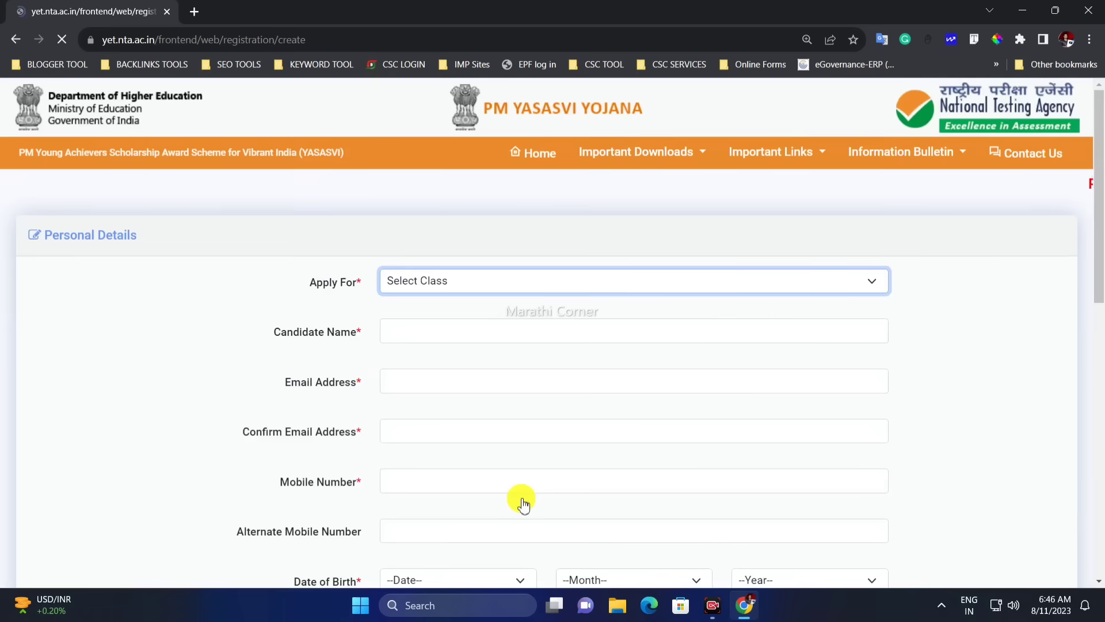
Set the class applied for to Class 11th
{"action": "scroll", "coordinate": [388, 377], "scroll_direction": "down", "scroll_amount": 1}
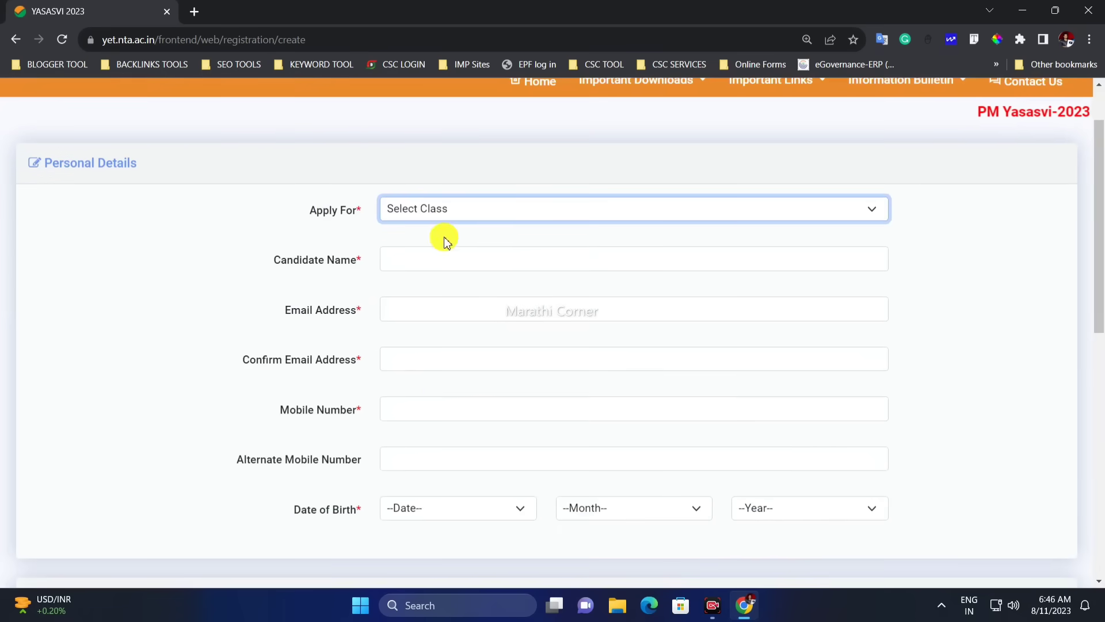
{"action": "left_click", "coordinate": [421, 212]}
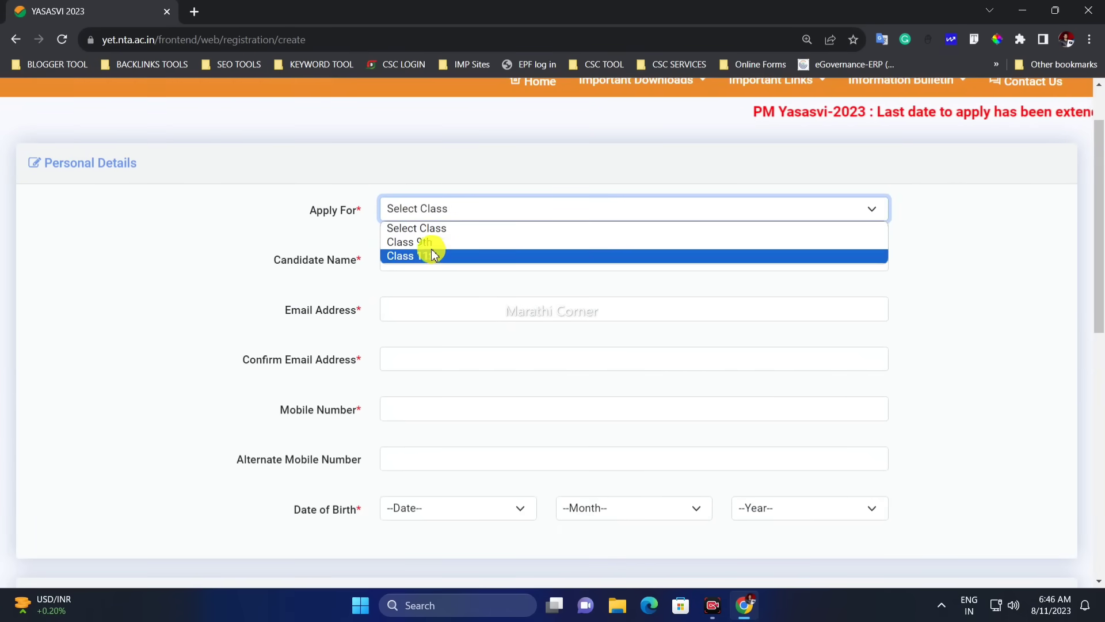
{"action": "left_click", "coordinate": [429, 247]}
{"action": "left_click", "coordinate": [439, 213]}
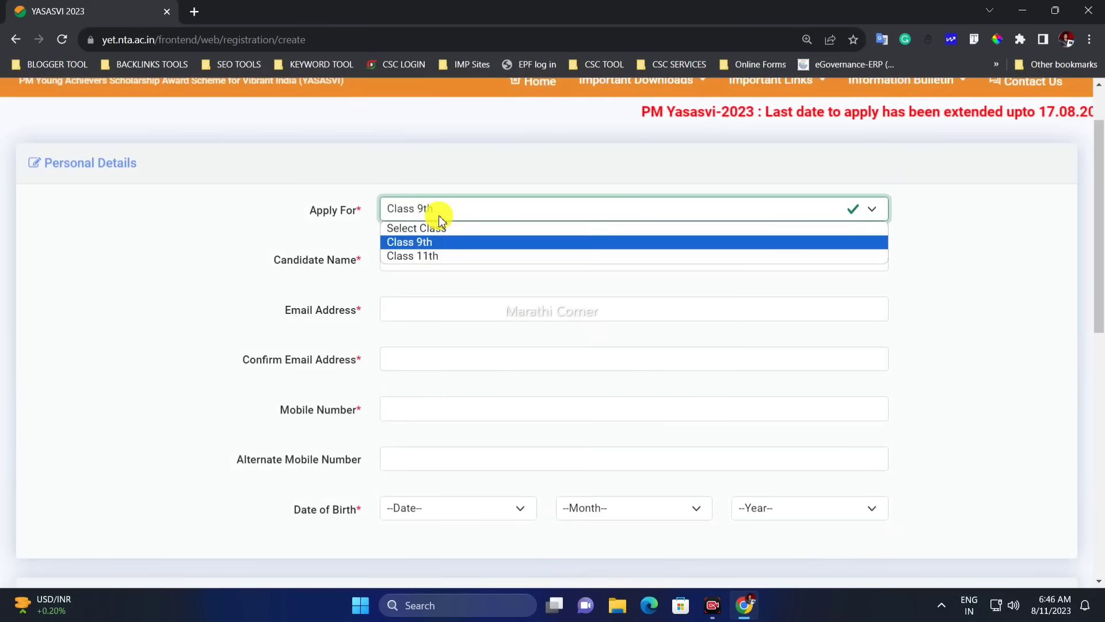
{"action": "left_click", "coordinate": [433, 256]}
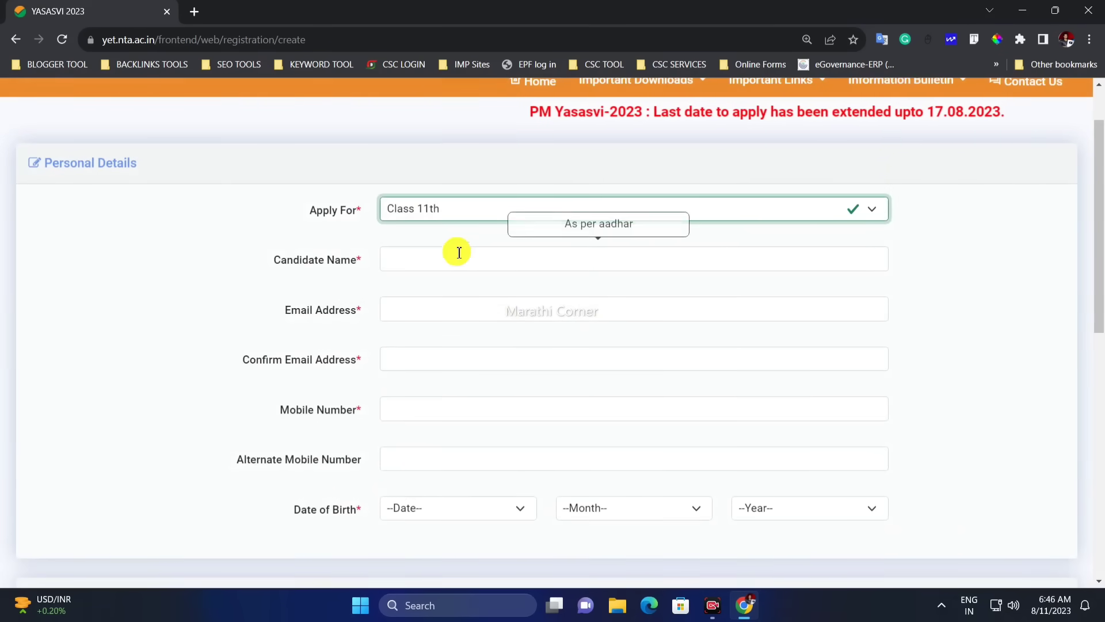
{"action": "left_click", "coordinate": [433, 223]}
{"action": "left_click", "coordinate": [424, 254]}
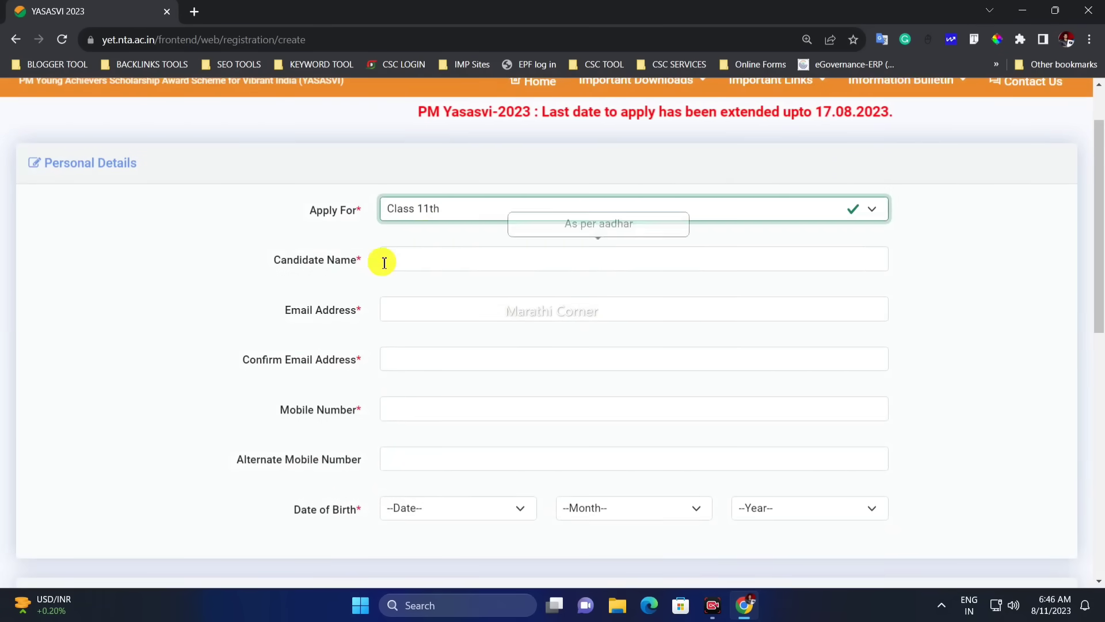
{"action": "scroll", "coordinate": [417, 248], "scroll_direction": "down", "scroll_amount": 1}
Go over the candidate name, e-mail and confirm e-mail fields
{"action": "left_click", "coordinate": [391, 194]}
{"action": "left_click_drag", "start_coordinate": [297, 192], "coordinate": [404, 191]}
{"action": "left_click", "coordinate": [405, 192]}
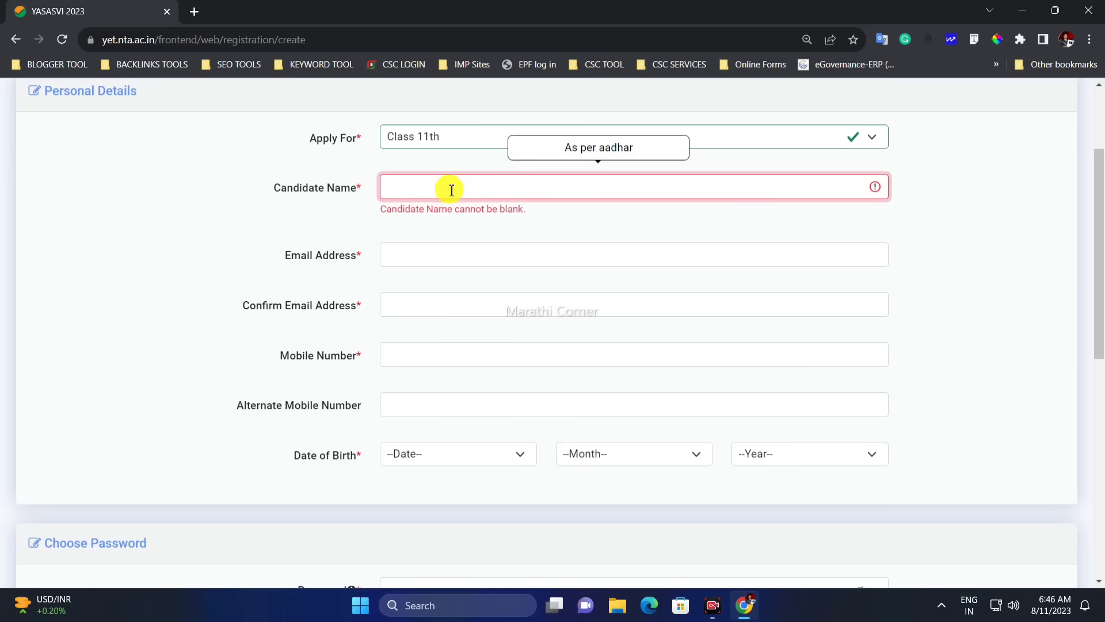
{"action": "left_click_drag", "start_coordinate": [323, 254], "coordinate": [403, 254]}
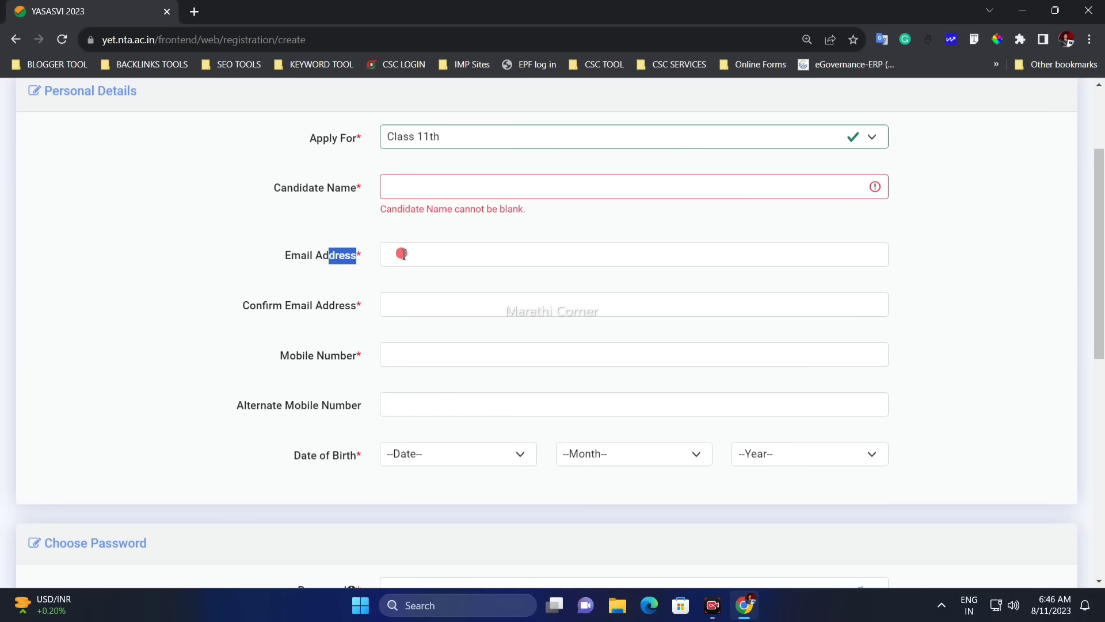
{"action": "left_click", "coordinate": [412, 262]}
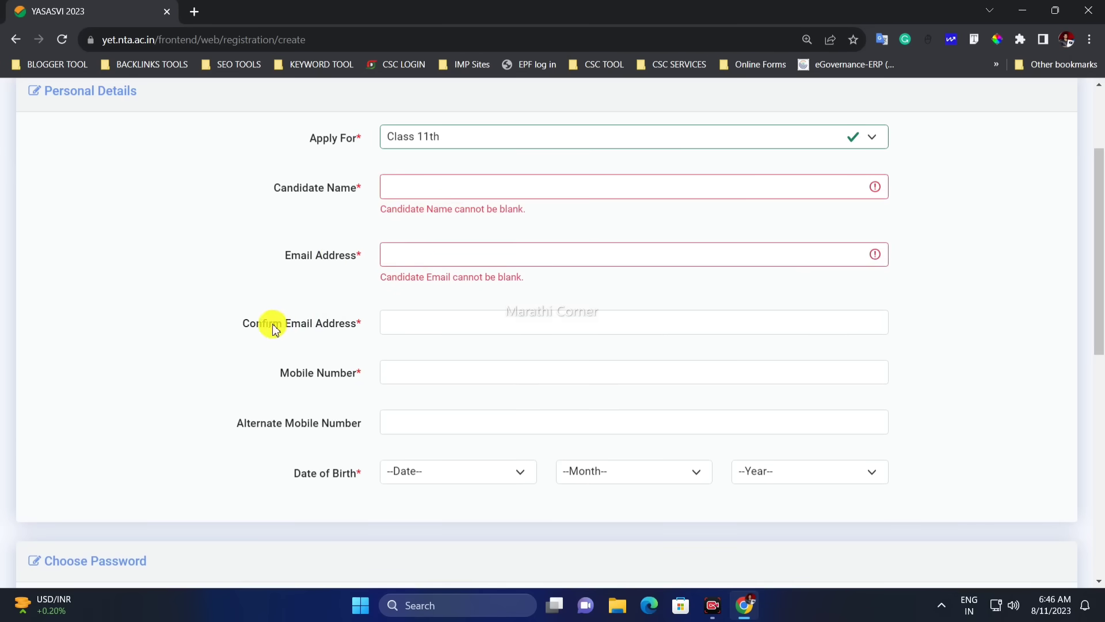
{"action": "left_click_drag", "start_coordinate": [274, 325], "coordinate": [398, 323]}
{"action": "left_click", "coordinate": [401, 327]}
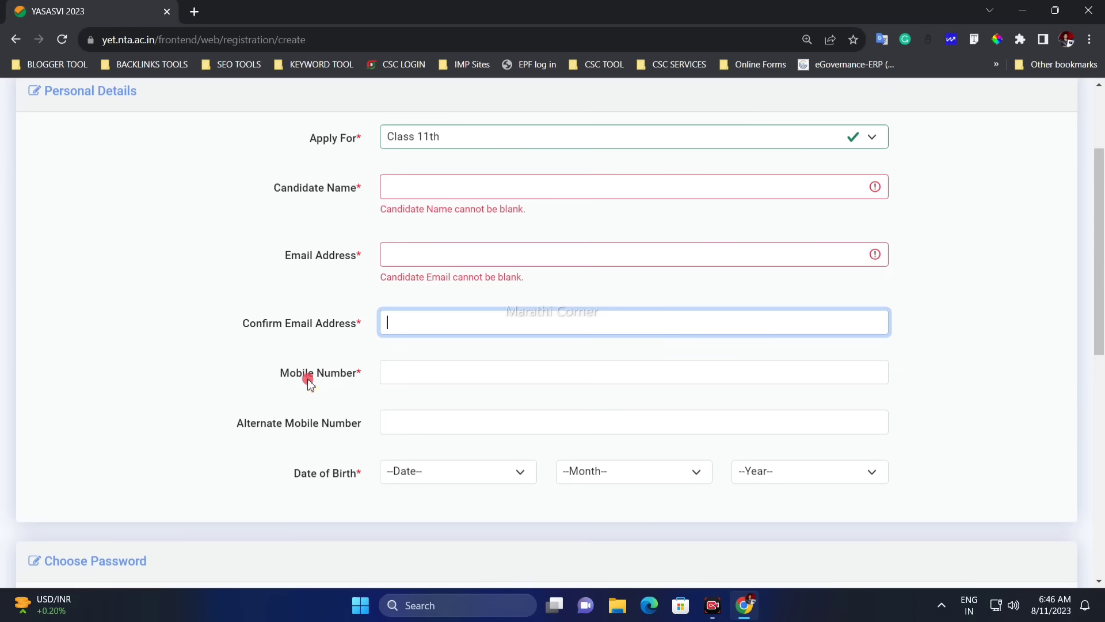
{"action": "left_click_drag", "start_coordinate": [309, 379], "coordinate": [405, 377]}
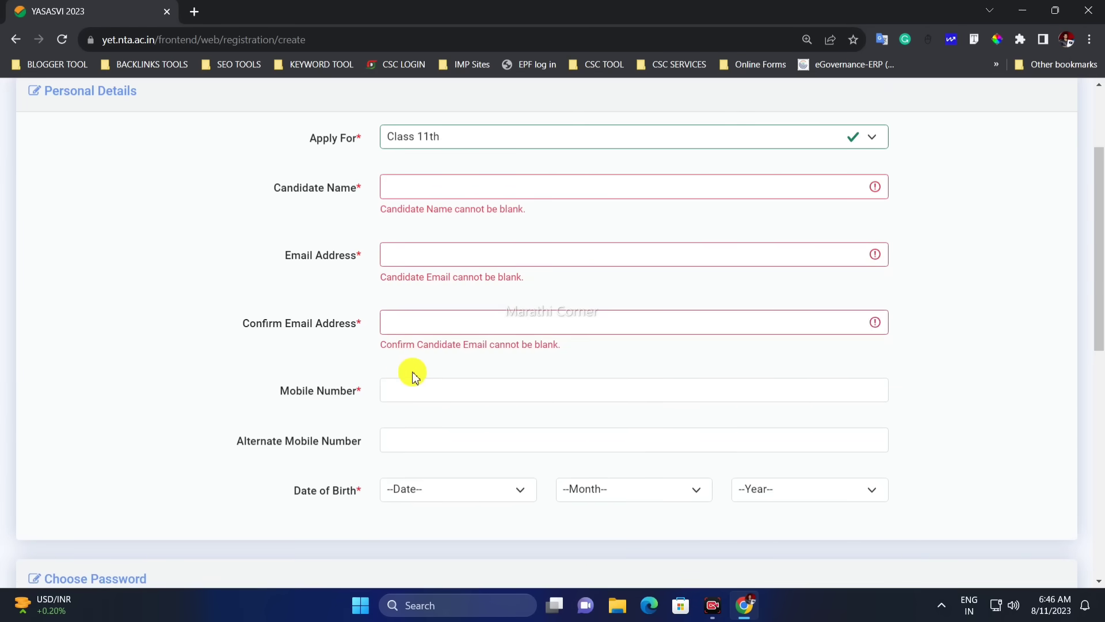
Visit the Mobile Number and Alternate Mobile Number fields
{"action": "left_click", "coordinate": [412, 383]}
{"action": "left_click_drag", "start_coordinate": [313, 439], "coordinate": [418, 447]}
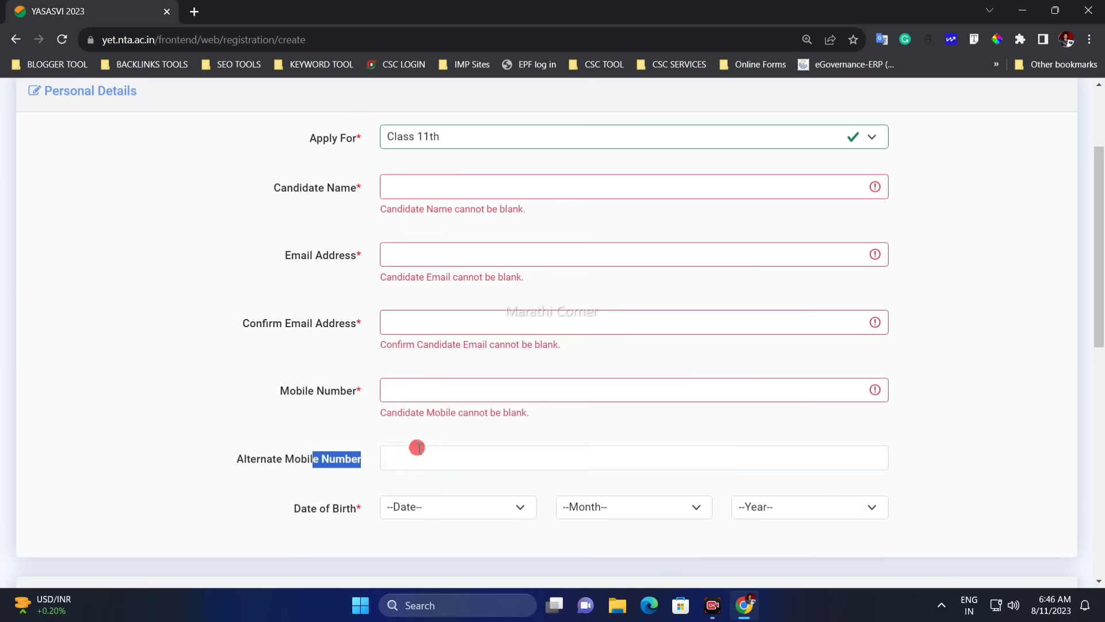
{"action": "left_click", "coordinate": [419, 455]}
{"action": "scroll", "coordinate": [417, 453], "scroll_direction": "down", "scroll_amount": 1}
{"action": "scroll", "coordinate": [429, 443], "scroll_direction": "down", "scroll_amount": 2}
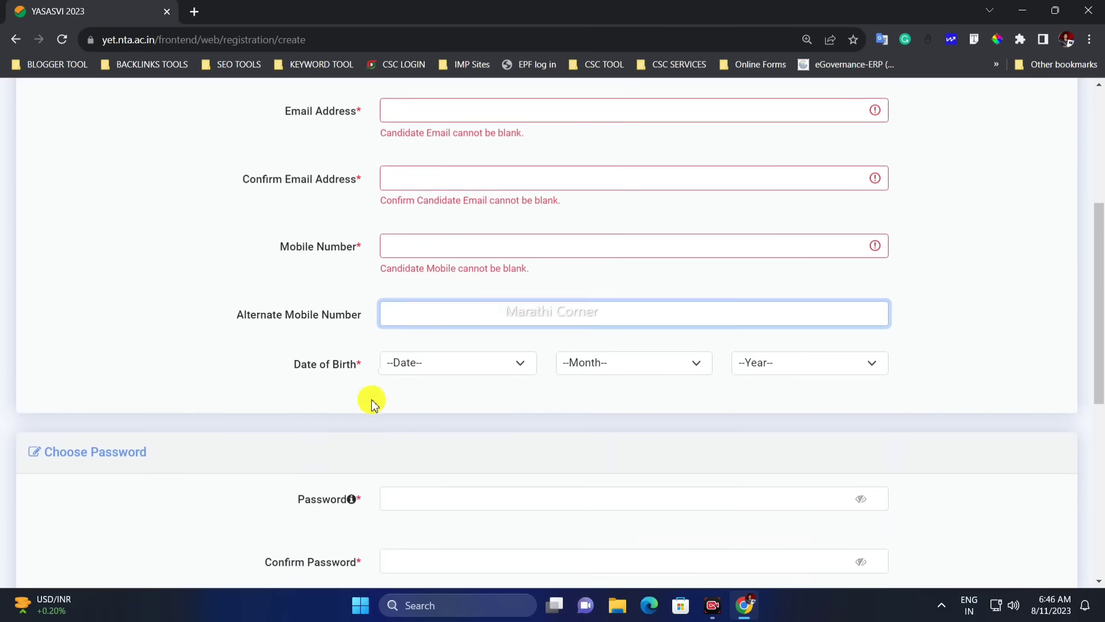
Open the birth Date, Month and Year lists without choosing, then continue to the password section
{"action": "left_click_drag", "start_coordinate": [307, 294], "coordinate": [454, 291]}
{"action": "left_click", "coordinate": [456, 292]}
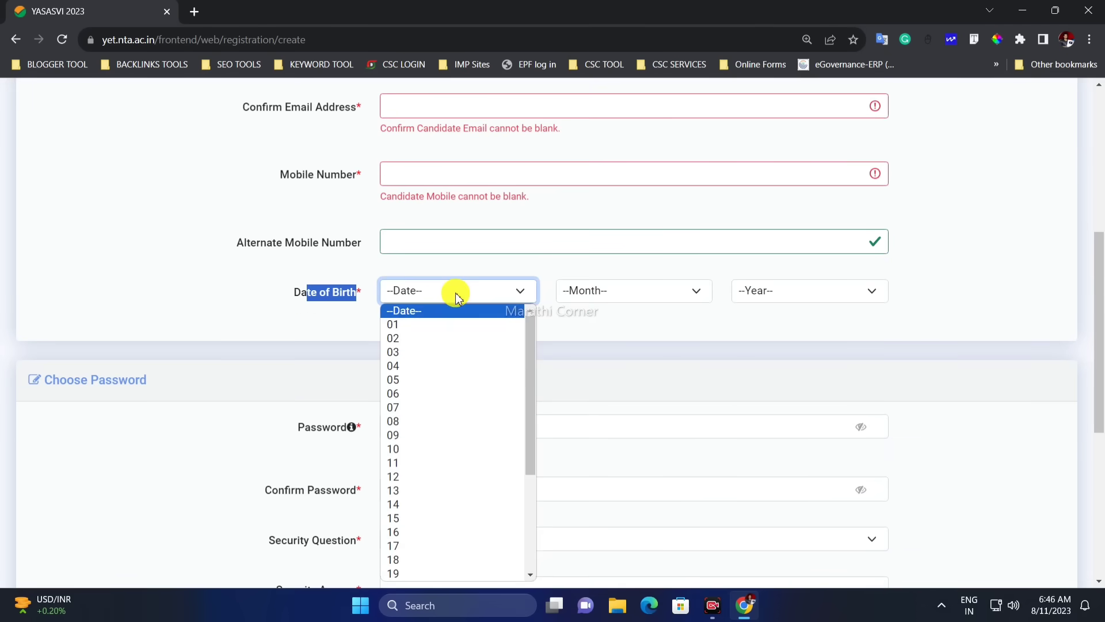
{"action": "left_click", "coordinate": [601, 293]}
{"action": "left_click", "coordinate": [758, 291]}
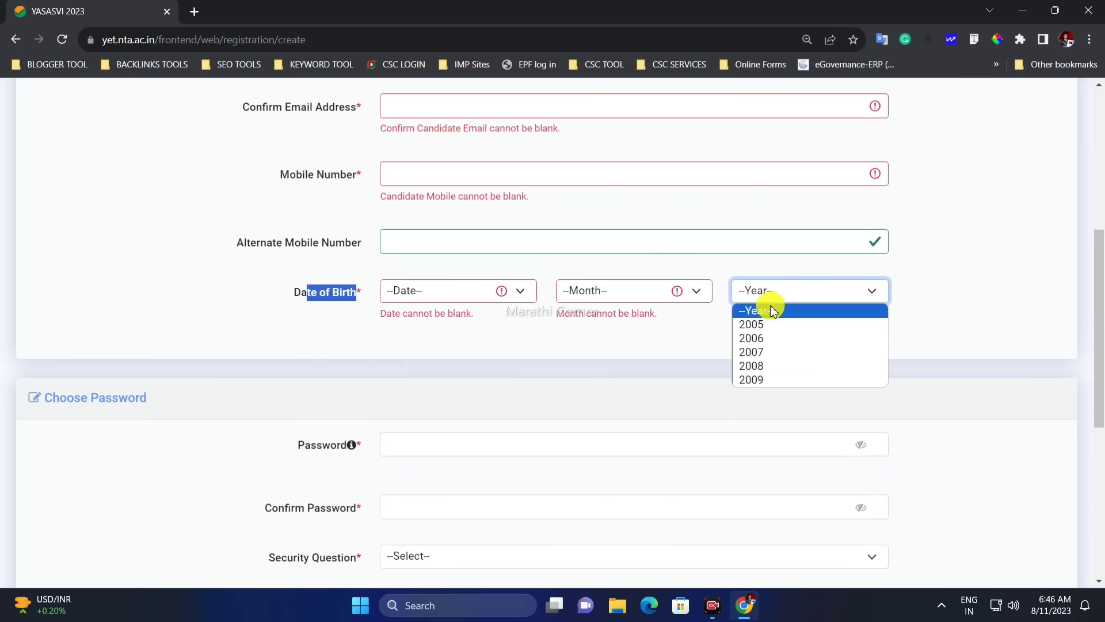
{"action": "left_click", "coordinate": [713, 323]}
{"action": "scroll", "coordinate": [269, 263], "scroll_direction": "down", "scroll_amount": 4}
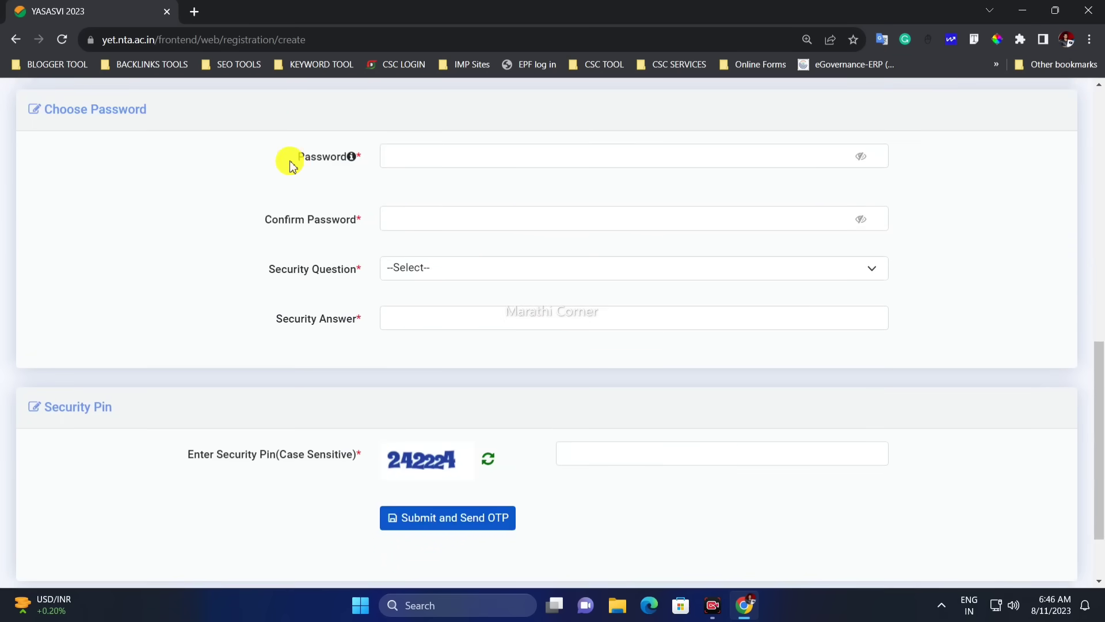
Visit the password field and choose 'What is Your Birth City' as the security question, filling its answer
{"action": "left_click_drag", "start_coordinate": [291, 166], "coordinate": [415, 156]}
{"action": "left_click", "coordinate": [415, 165]}
{"action": "left_click", "coordinate": [395, 192]}
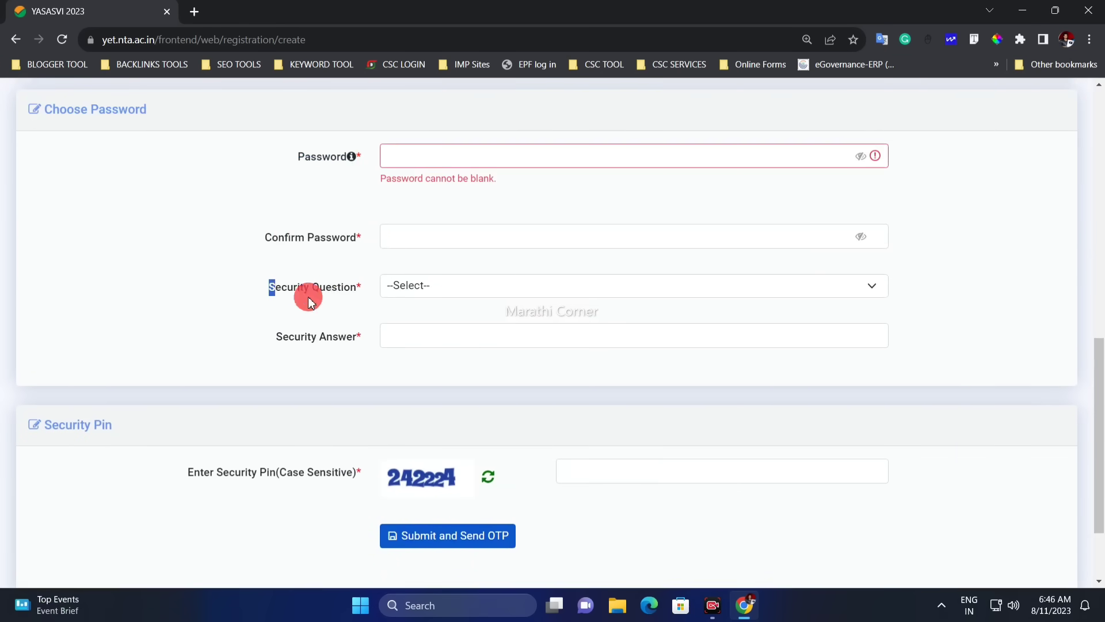
{"action": "left_click_drag", "start_coordinate": [270, 295], "coordinate": [345, 293]}
{"action": "left_click", "coordinate": [452, 294]}
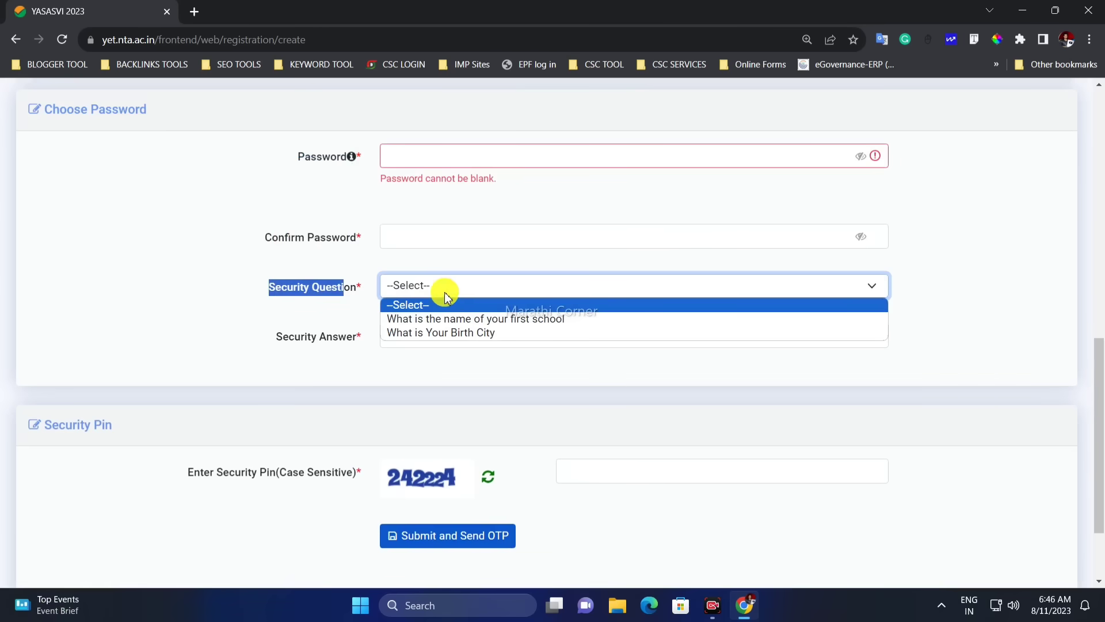
{"action": "left_click", "coordinate": [473, 334]}
{"action": "left_click", "coordinate": [422, 338]}
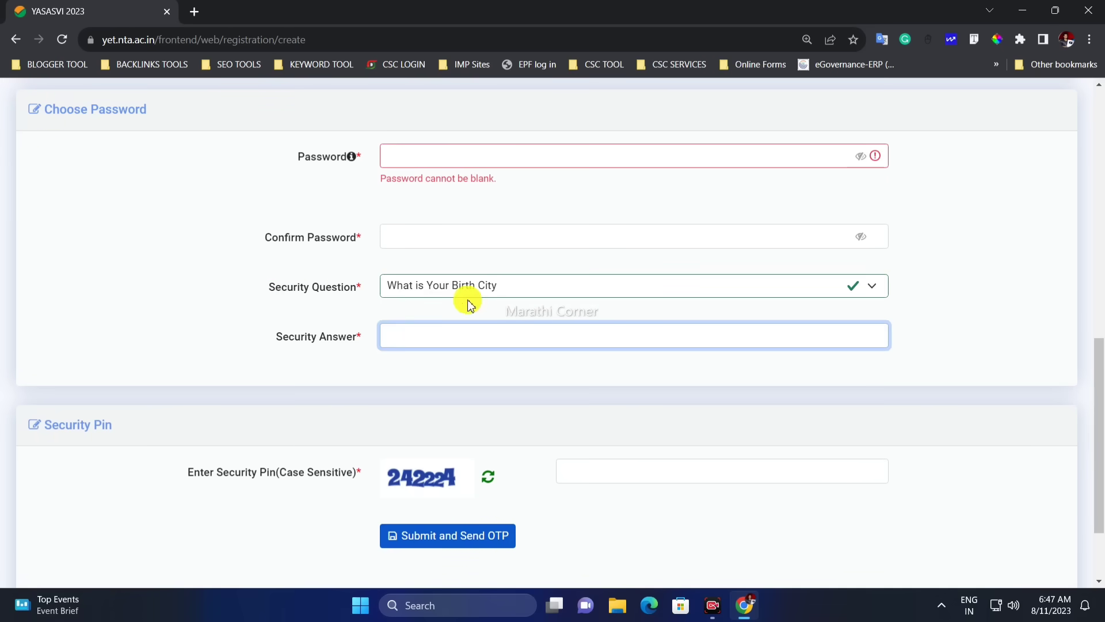
{"action": "left_click", "coordinate": [421, 340]}
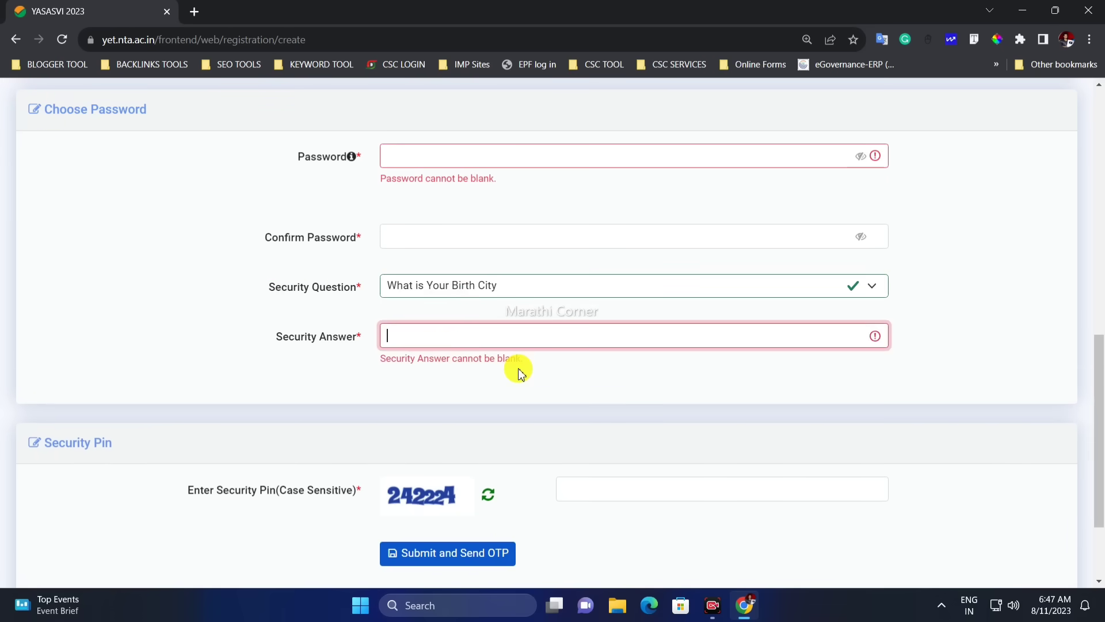
Enter the captcha as the Security Pin, submit, and dismiss the registration thank-you message
{"action": "scroll", "coordinate": [464, 344], "scroll_direction": "down", "scroll_amount": 2}
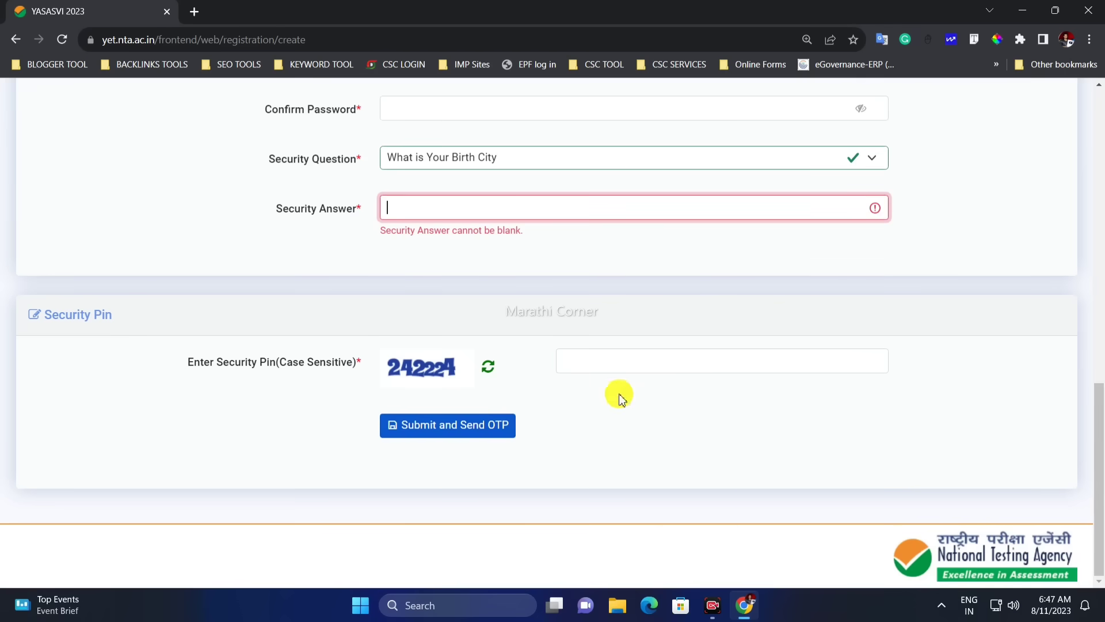
{"action": "left_click", "coordinate": [609, 368]}
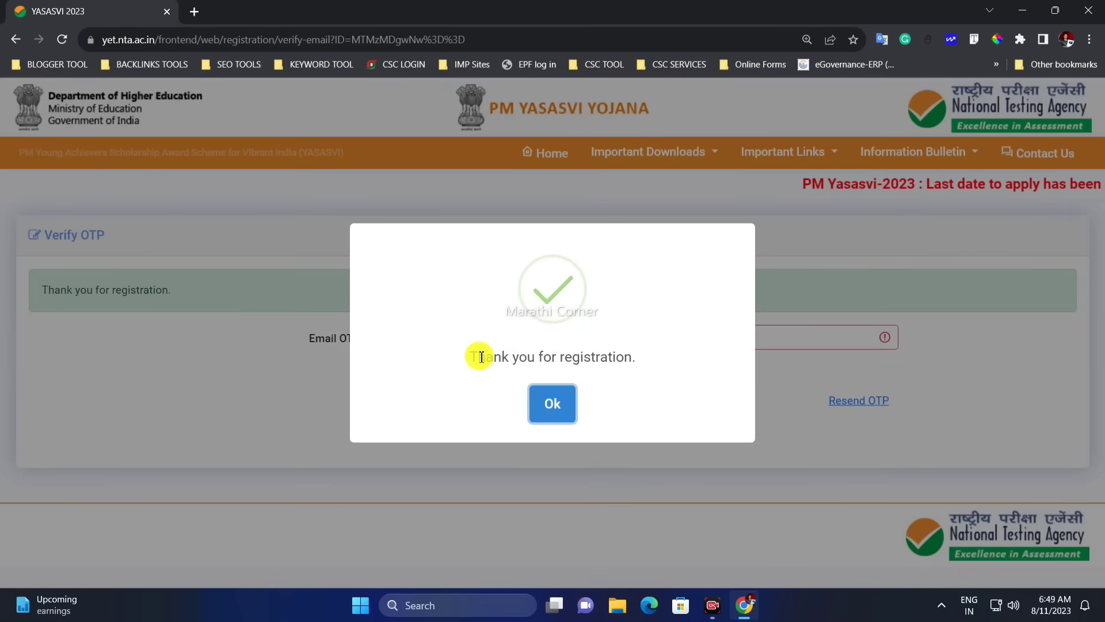
{"action": "left_click_drag", "start_coordinate": [479, 357], "coordinate": [629, 363]}
{"action": "left_click", "coordinate": [562, 399]}
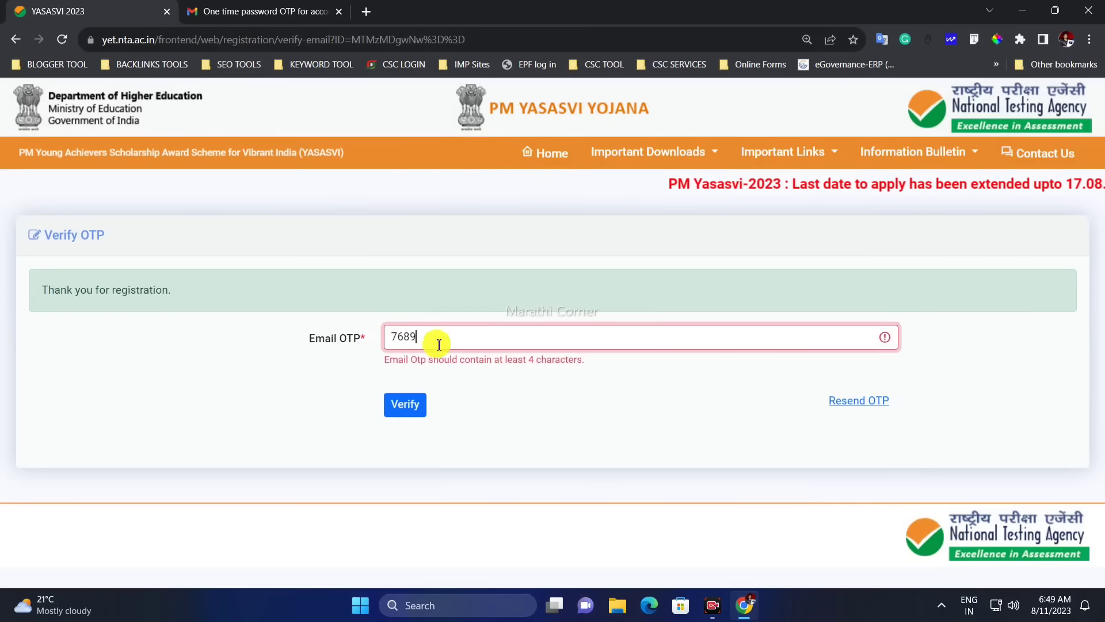
Enter the e-mailed OTP in the Email OTP field and verify it
{"action": "left_click", "coordinate": [486, 378]}
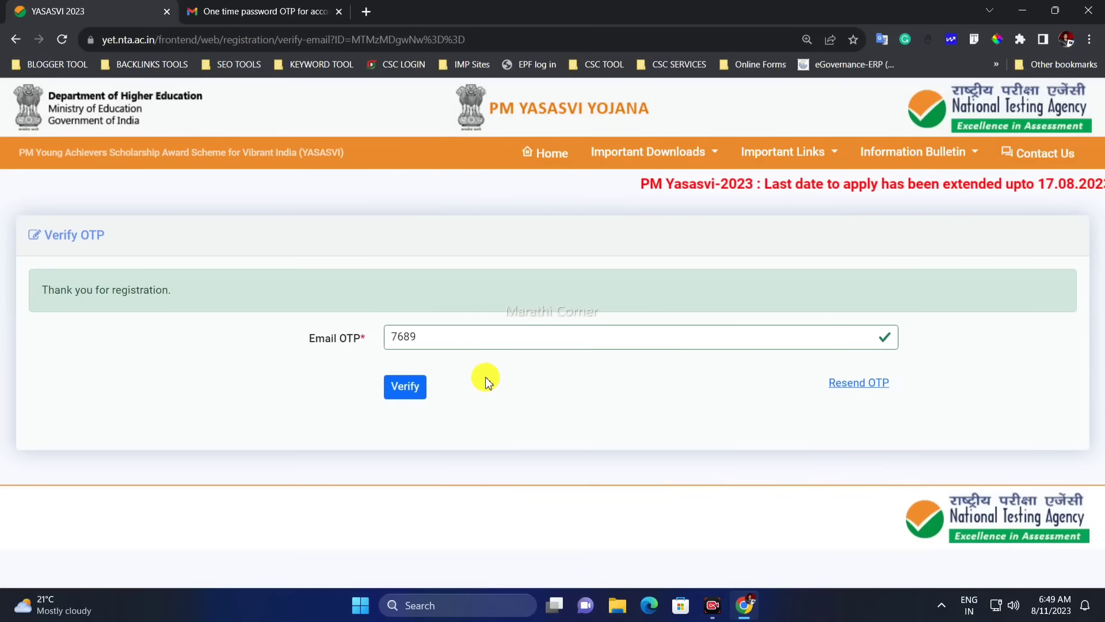
{"action": "left_click", "coordinate": [417, 392]}
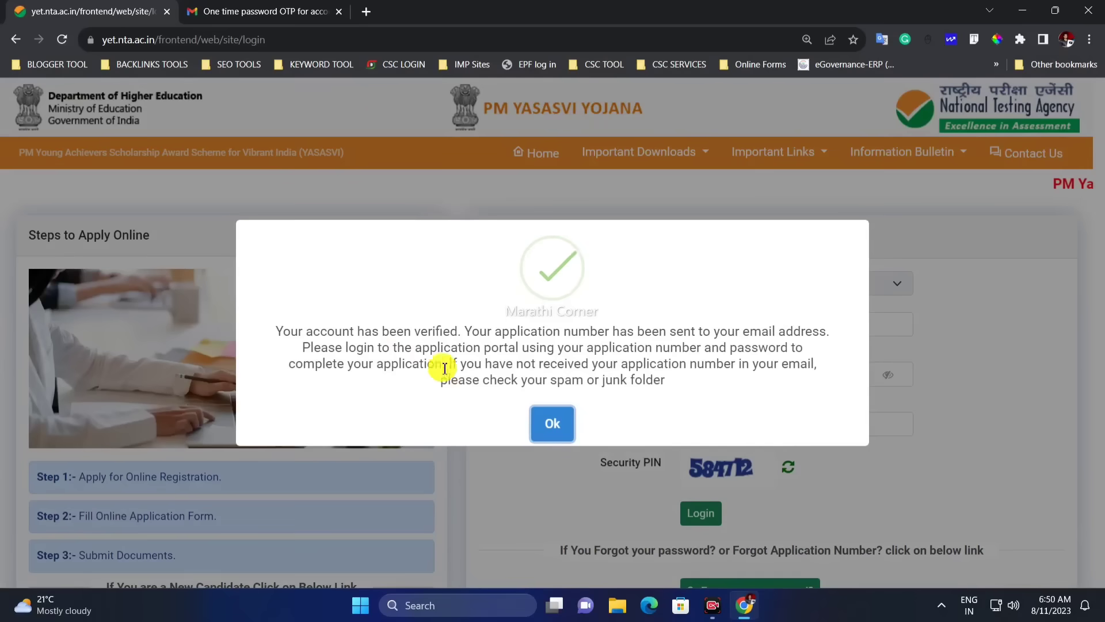
Read the account-verified message and close the notice with Ok
{"action": "left_click_drag", "start_coordinate": [288, 327], "coordinate": [470, 353]}
{"action": "left_click", "coordinate": [440, 354]}
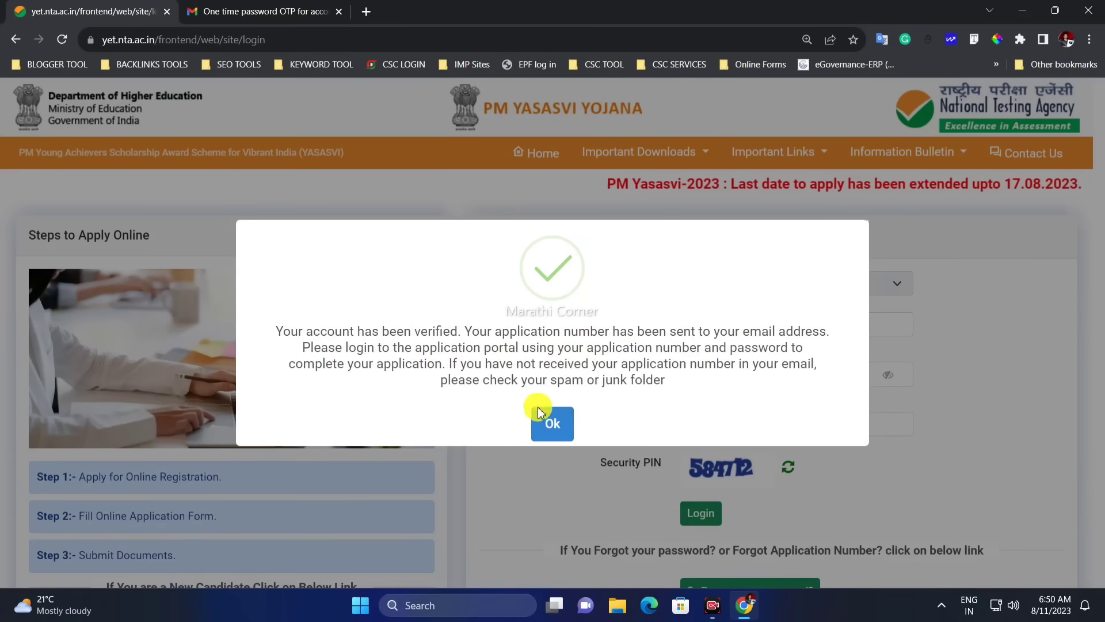
{"action": "left_click", "coordinate": [554, 426]}
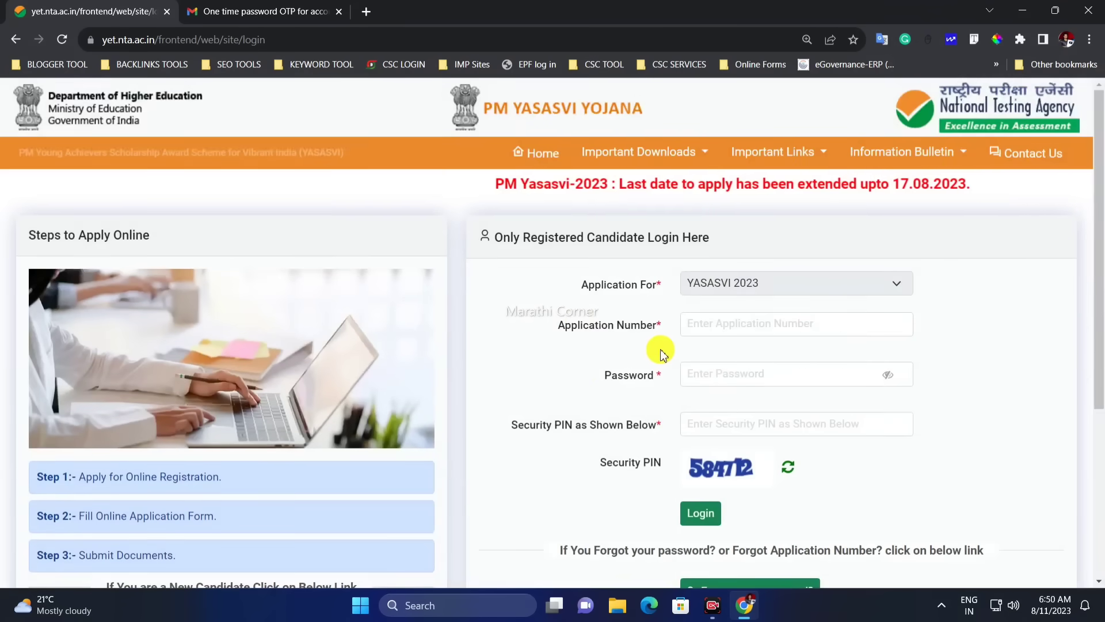
{"action": "scroll", "coordinate": [605, 330], "scroll_direction": "down", "scroll_amount": 1}
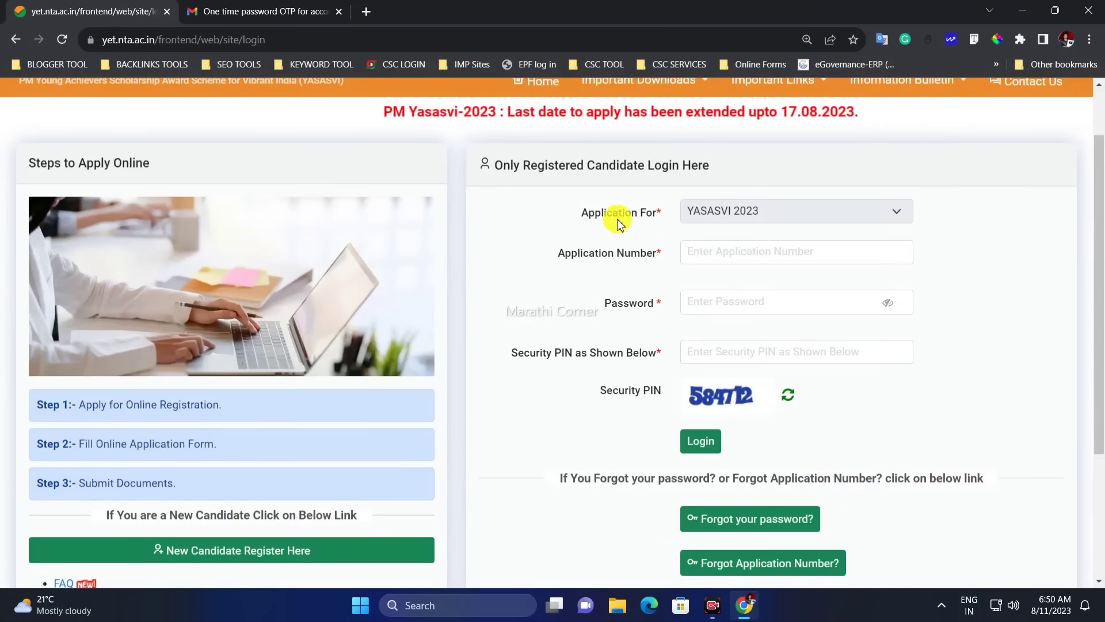
{"action": "scroll", "coordinate": [358, 255], "scroll_direction": "up", "scroll_amount": 1}
{"action": "scroll", "coordinate": [443, 284], "scroll_direction": "down", "scroll_amount": 2}
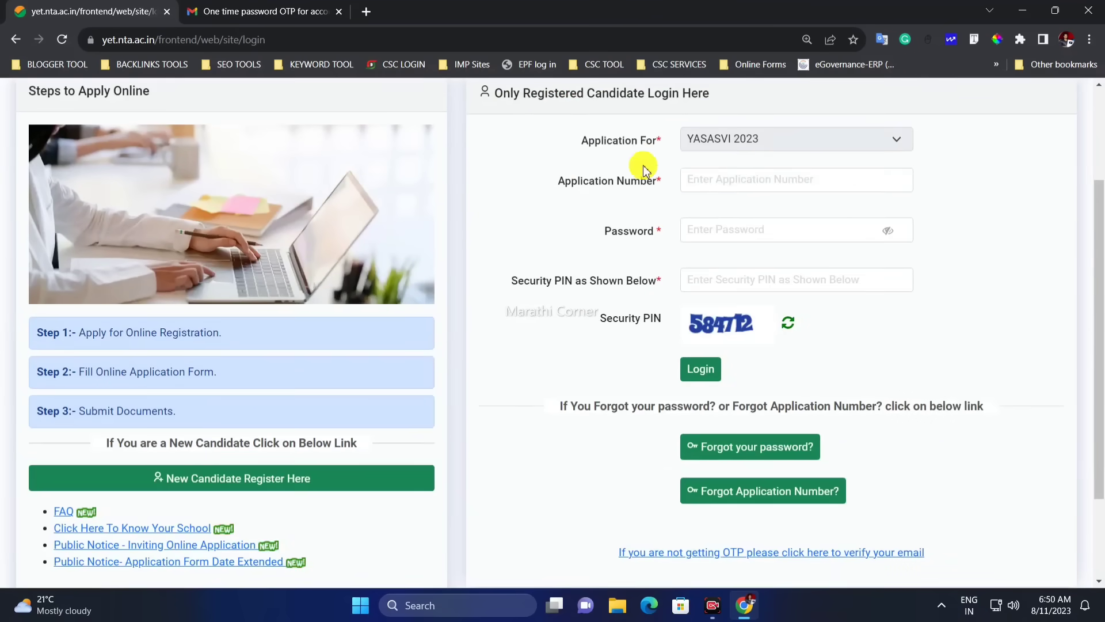
Fill in the Application Number and Password fields and start typing the Security PIN
{"action": "left_click_drag", "start_coordinate": [631, 149], "coordinate": [730, 185]}
{"action": "left_click", "coordinate": [699, 190]}
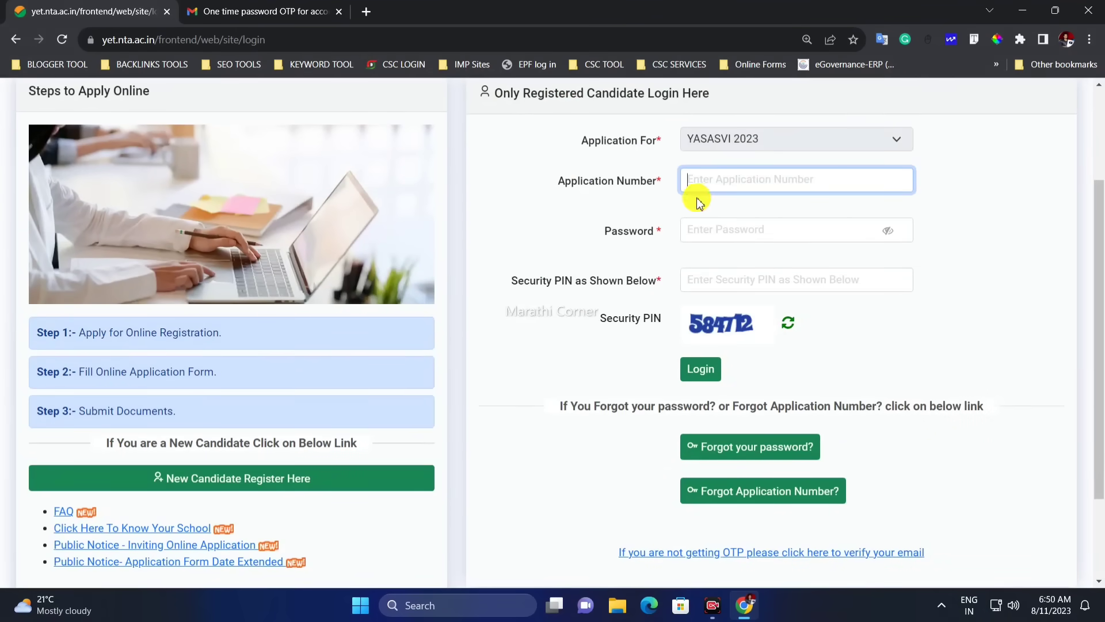
{"action": "left_click", "coordinate": [727, 232]}
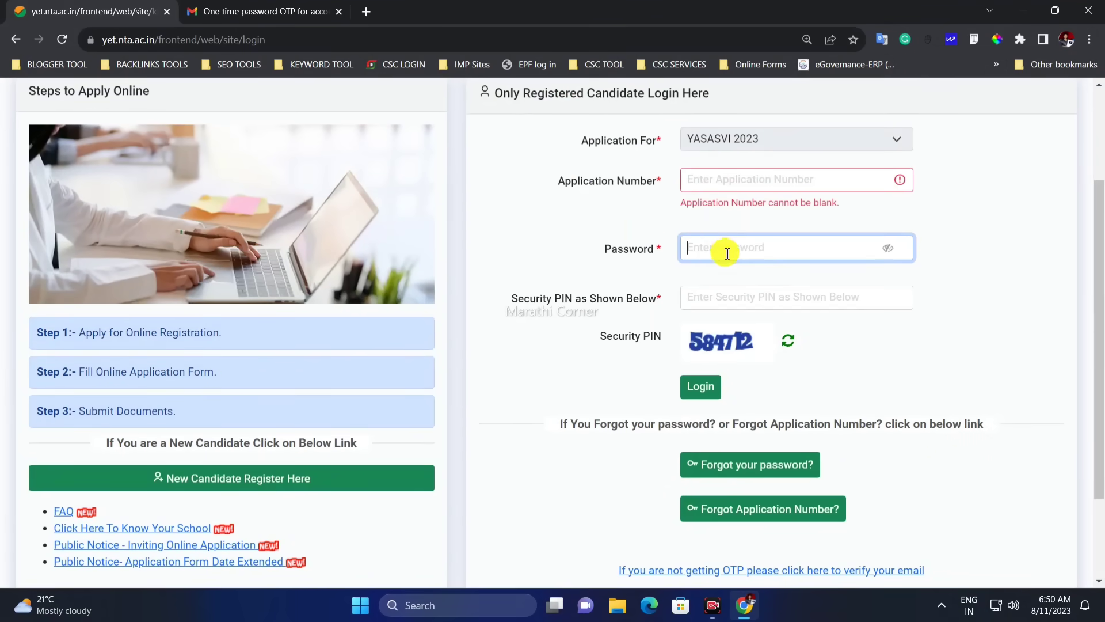
{"action": "scroll", "coordinate": [722, 255], "scroll_direction": "down", "scroll_amount": 1}
{"action": "left_click", "coordinate": [698, 224]}
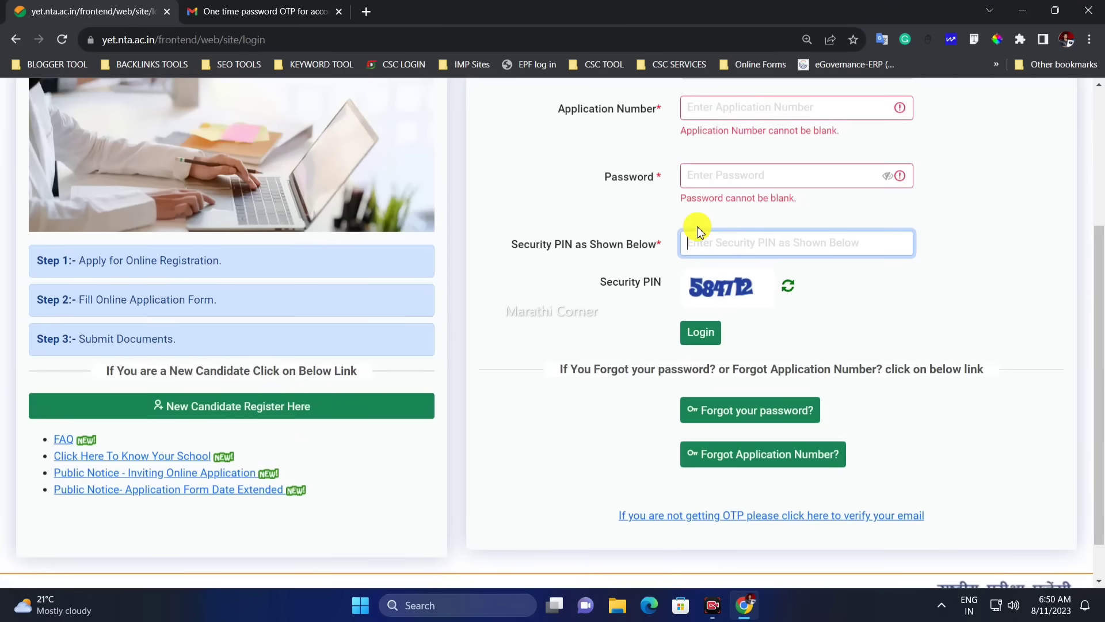
{"action": "type", "text": "5"}
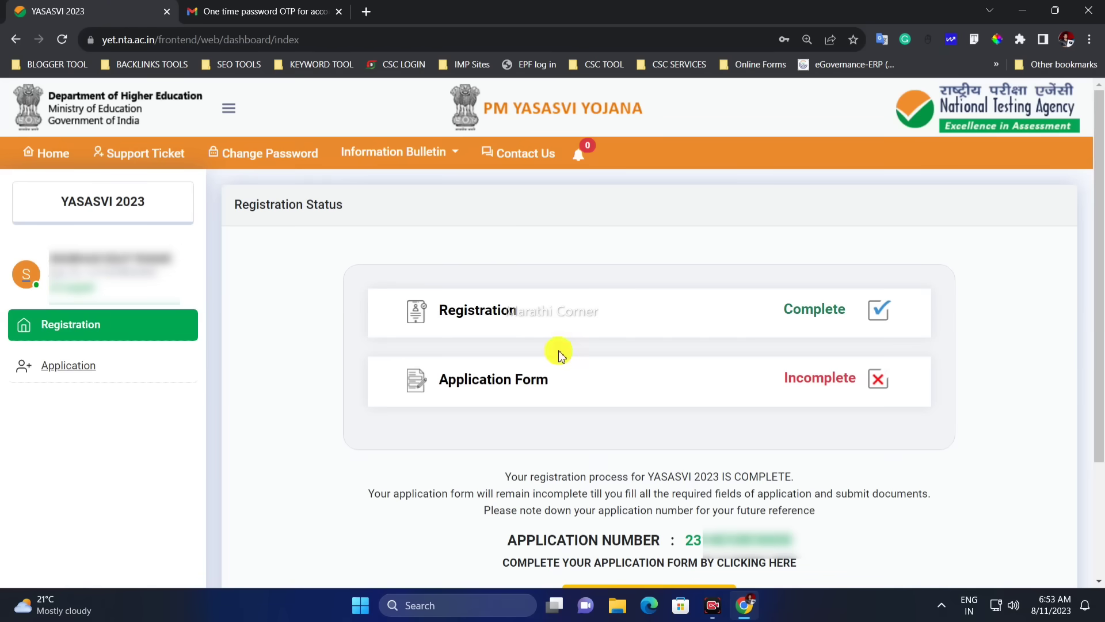
Review the Registration Status panel, noting Registration marked Complete
{"action": "double_click", "coordinate": [457, 315]}
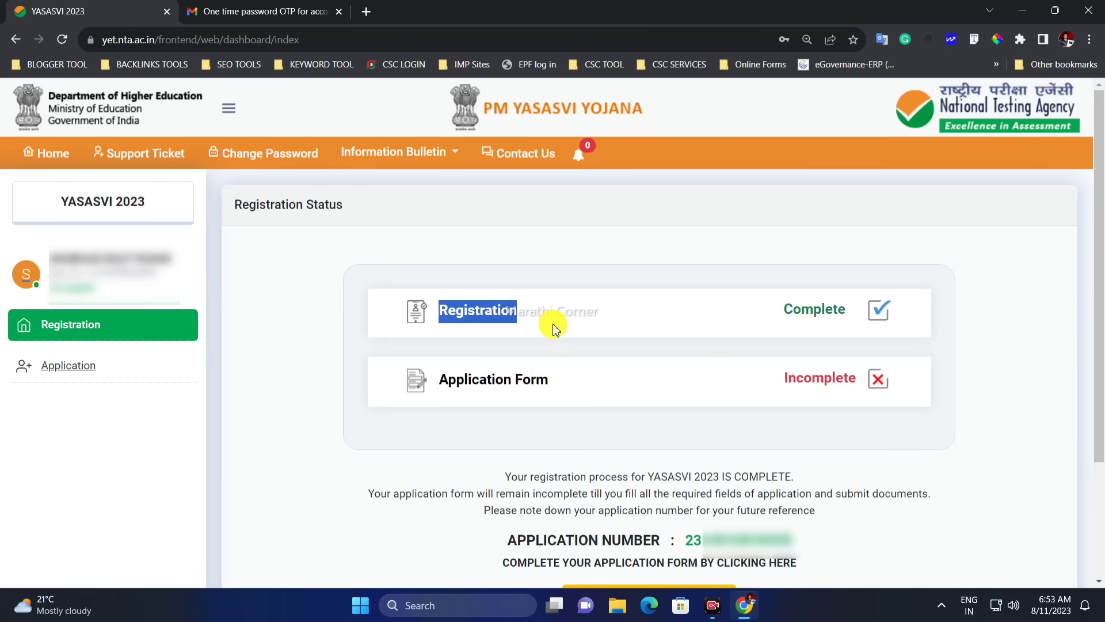
{"action": "left_click", "coordinate": [660, 314]}
{"action": "left_click_drag", "start_coordinate": [448, 378], "coordinate": [561, 395]}
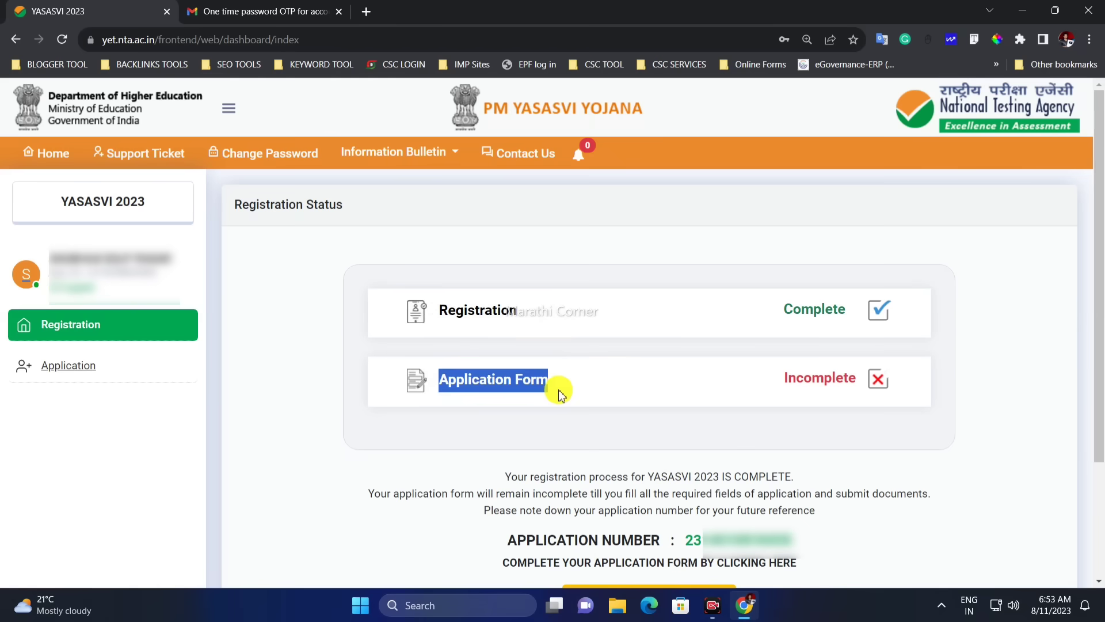
{"action": "left_click", "coordinate": [623, 384]}
{"action": "left_click_drag", "start_coordinate": [772, 321], "coordinate": [843, 309]}
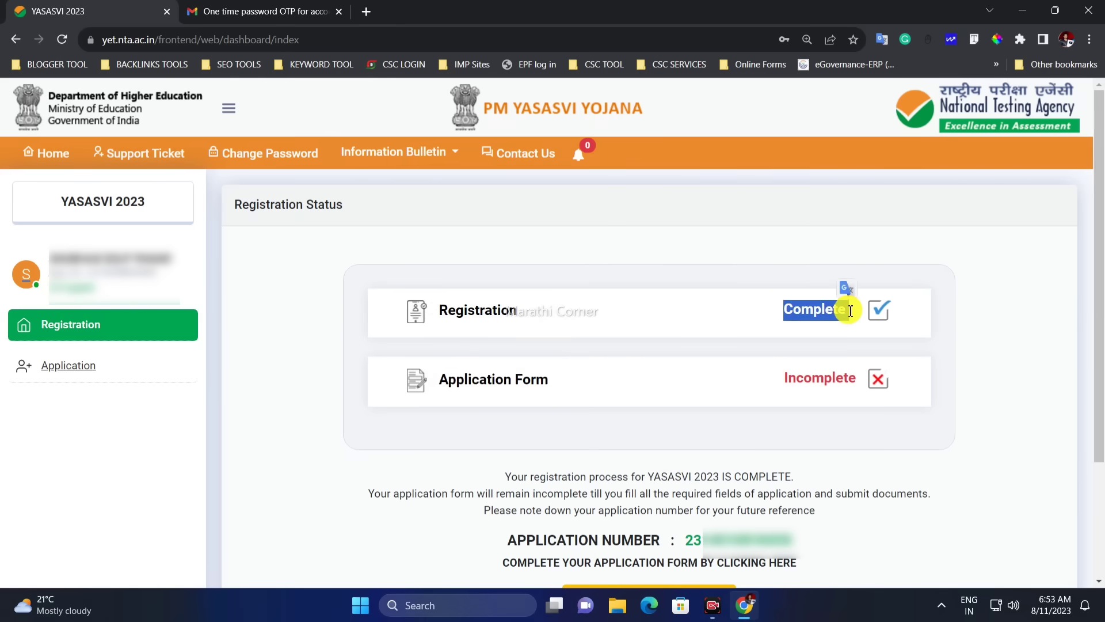
{"action": "left_click", "coordinate": [803, 354]}
Note the Application Form's Incomplete status and open the Application status page
{"action": "left_click_drag", "start_coordinate": [785, 378], "coordinate": [824, 378]}
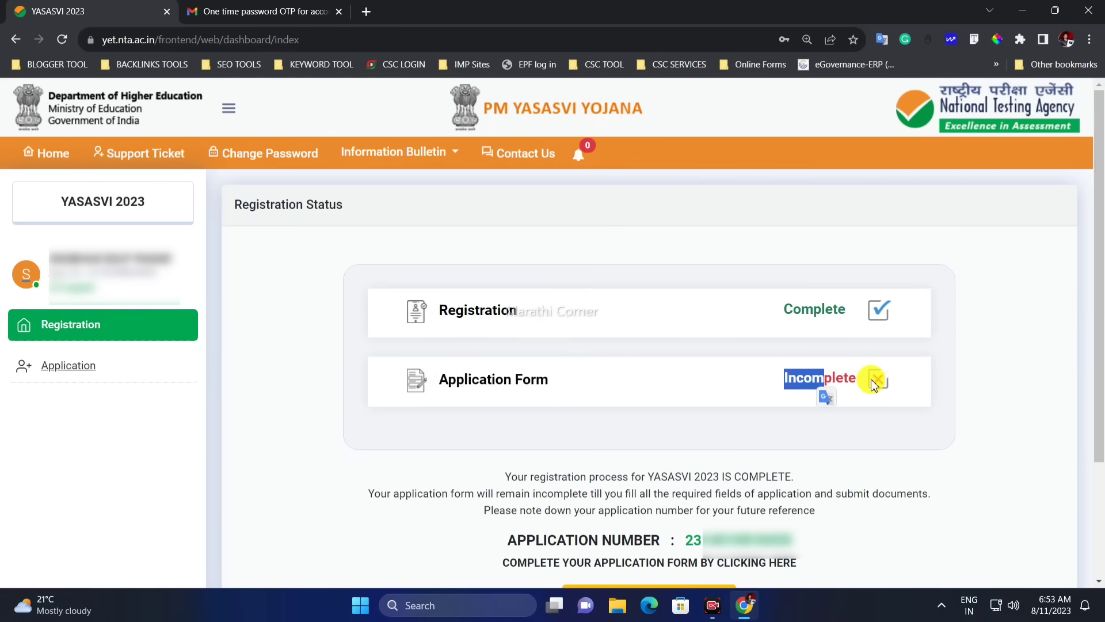
{"action": "left_click", "coordinate": [837, 398]}
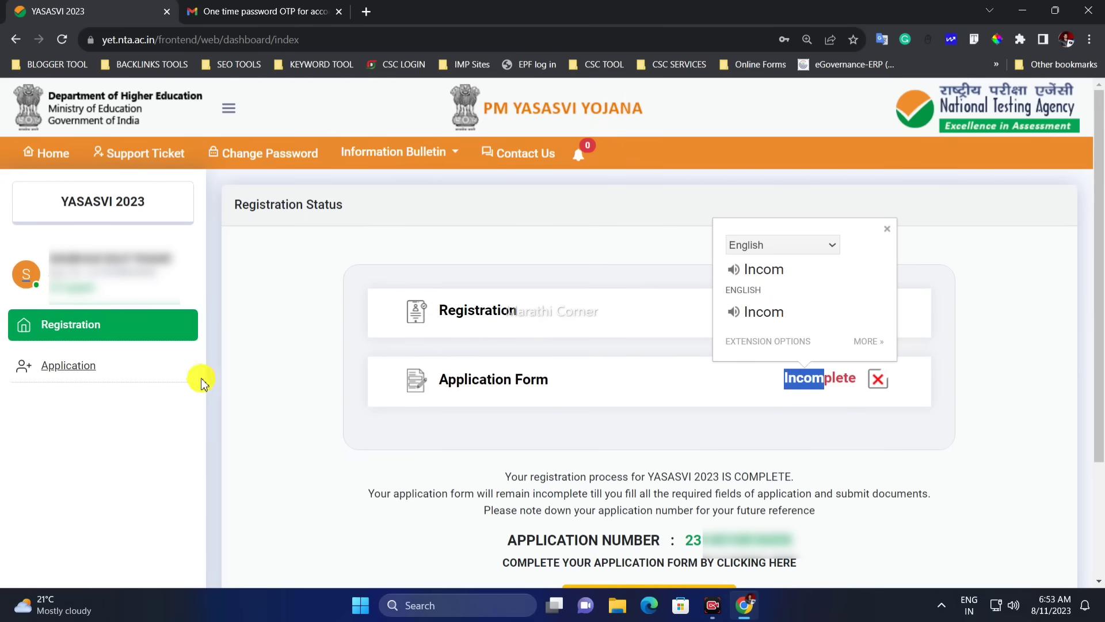
{"action": "left_click", "coordinate": [85, 377]}
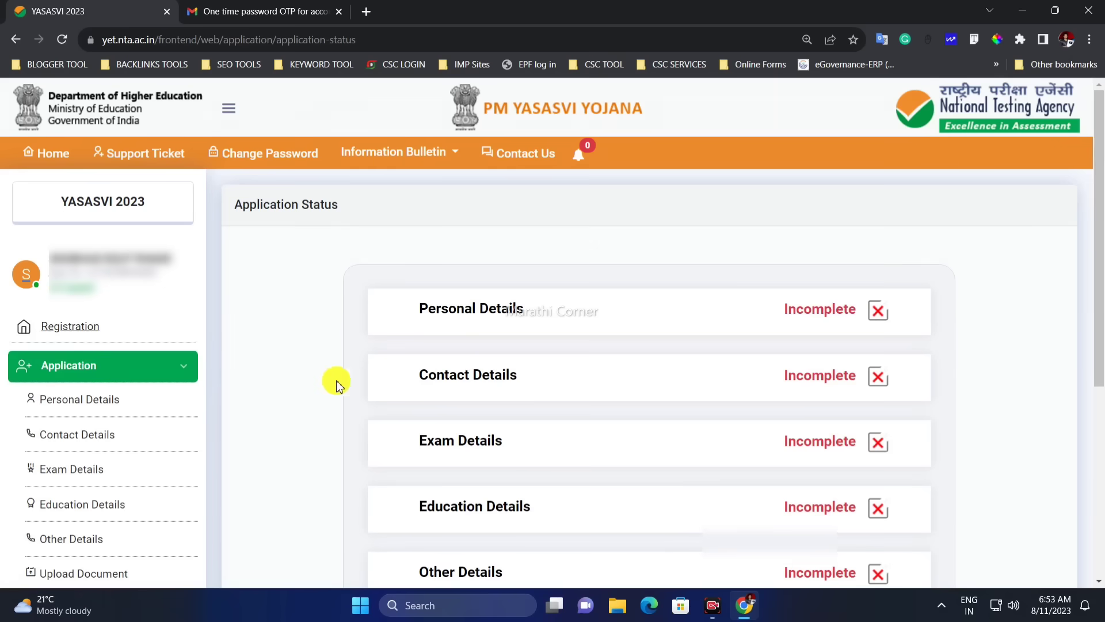
Scroll through the seven Incomplete application sections, then open the Personal Details form
{"action": "scroll", "coordinate": [333, 381], "scroll_direction": "down", "scroll_amount": 1}
{"action": "scroll", "coordinate": [331, 379], "scroll_direction": "down", "scroll_amount": 1}
{"action": "scroll", "coordinate": [316, 371], "scroll_direction": "up", "scroll_amount": 2}
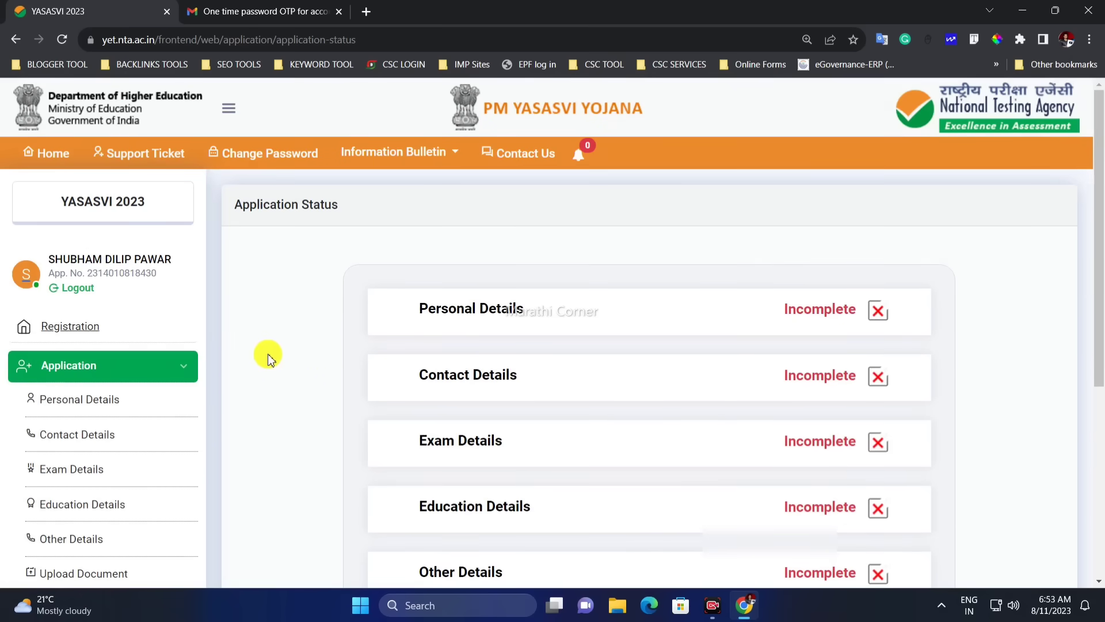
{"action": "scroll", "coordinate": [270, 345], "scroll_direction": "down", "scroll_amount": 2}
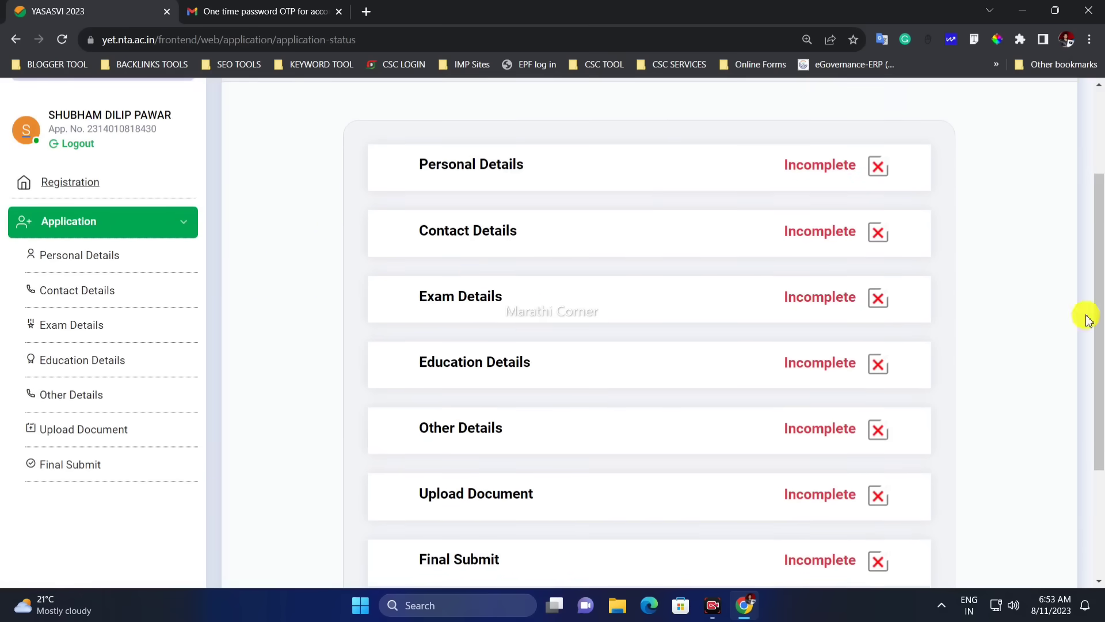
{"action": "mouse_move", "coordinate": [1097, 321]}
{"action": "left_mouse_down"}
{"action": "mouse_move", "coordinate": [1100, 354]}
{"action": "mouse_move", "coordinate": [1101, 339]}
{"action": "left_mouse_up"}
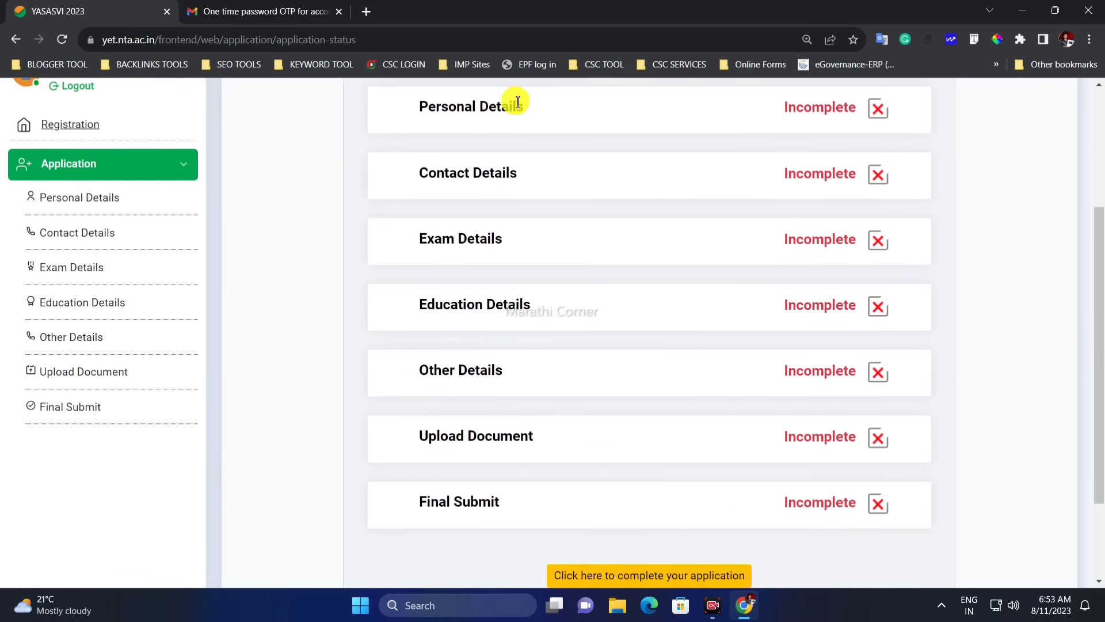
{"action": "left_click_drag", "start_coordinate": [417, 107], "coordinate": [441, 107]}
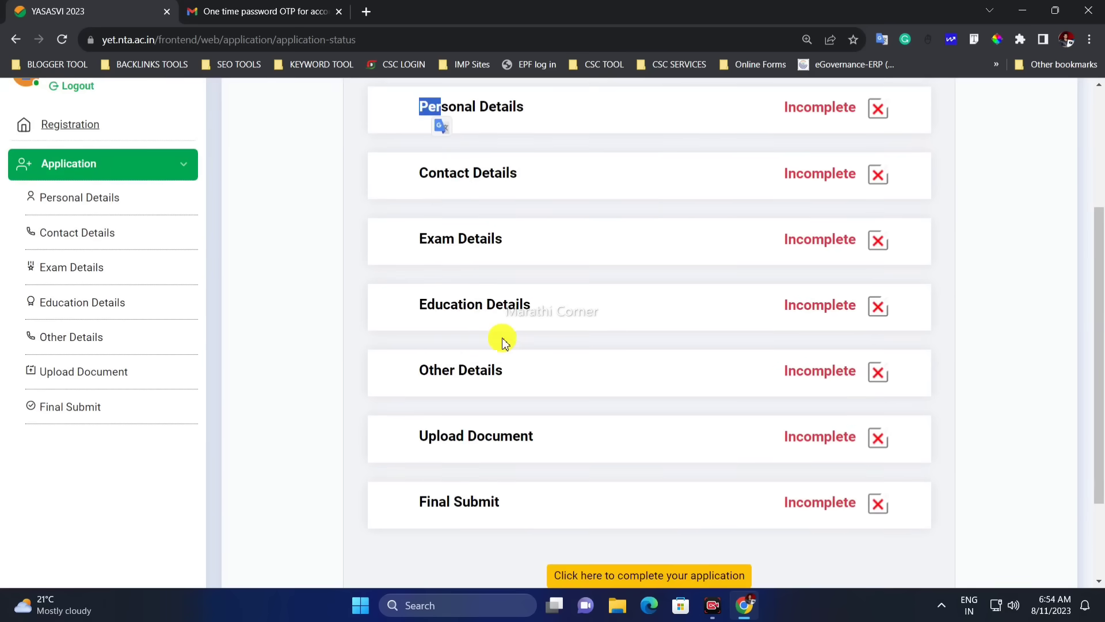
{"action": "left_click", "coordinate": [75, 201]}
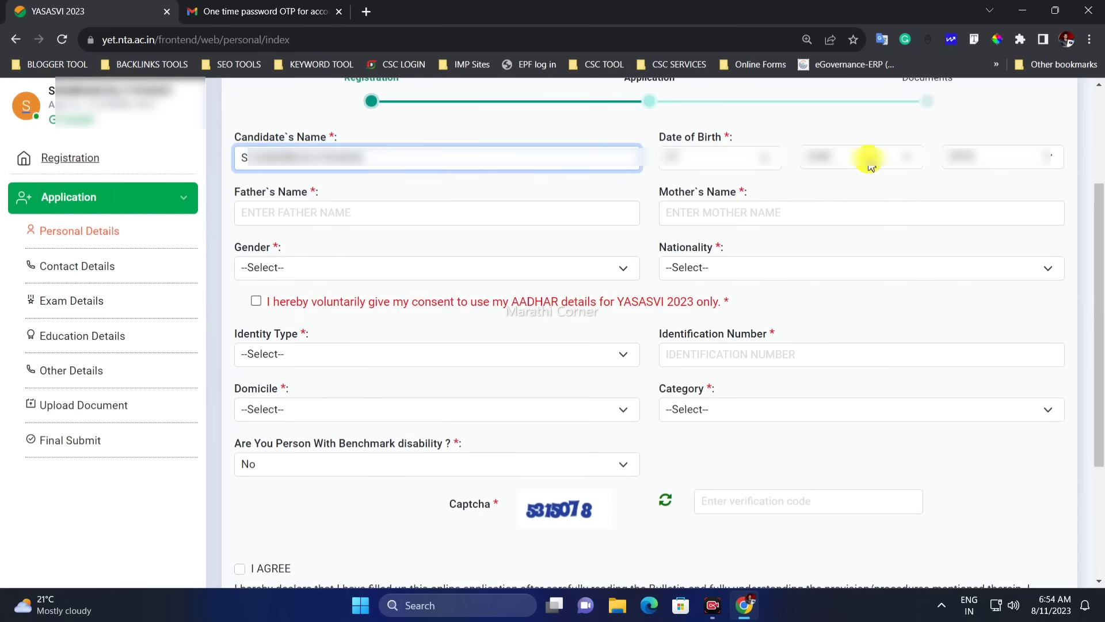
Pass the parents' name fields and set Gender to Male and Nationality to Indian
{"action": "left_click", "coordinate": [371, 217]}
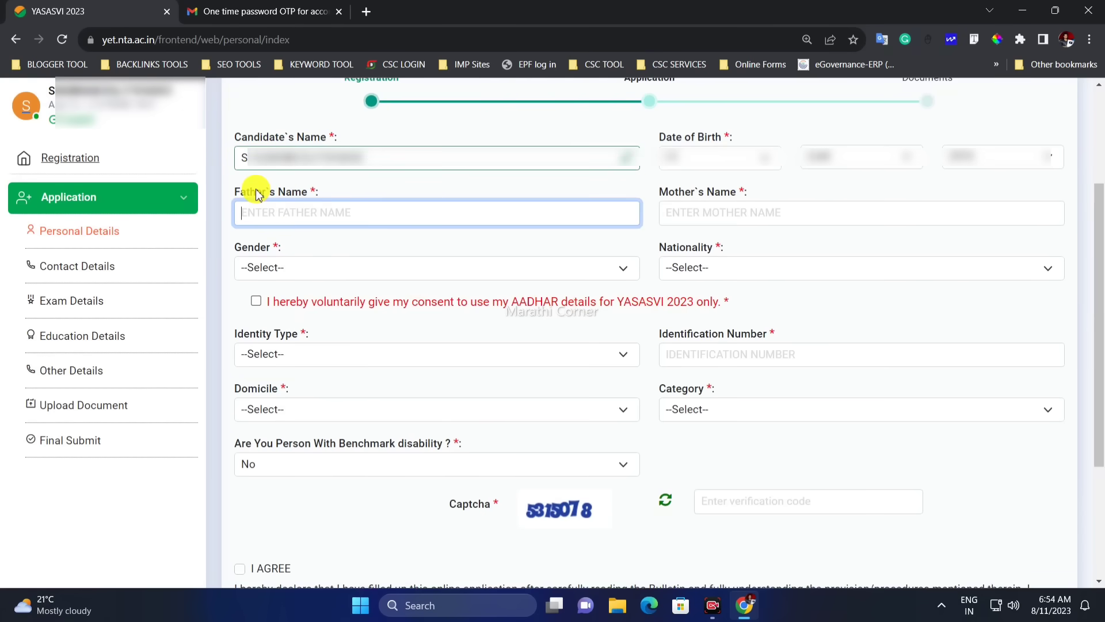
{"action": "left_click", "coordinate": [742, 213]}
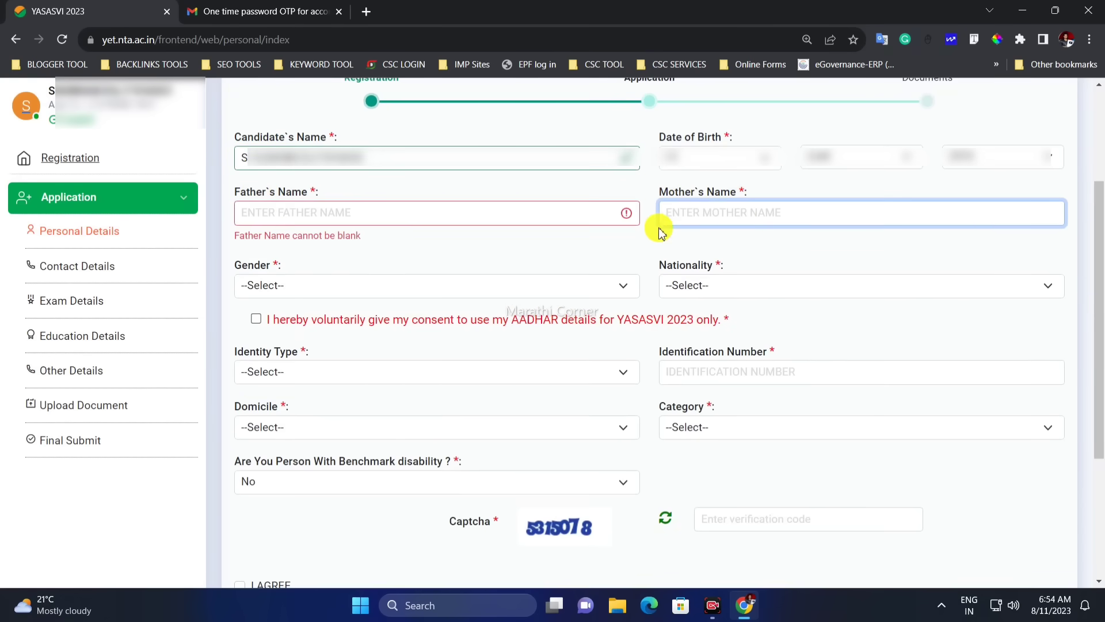
{"action": "left_click", "coordinate": [391, 284]}
{"action": "left_click", "coordinate": [370, 319]}
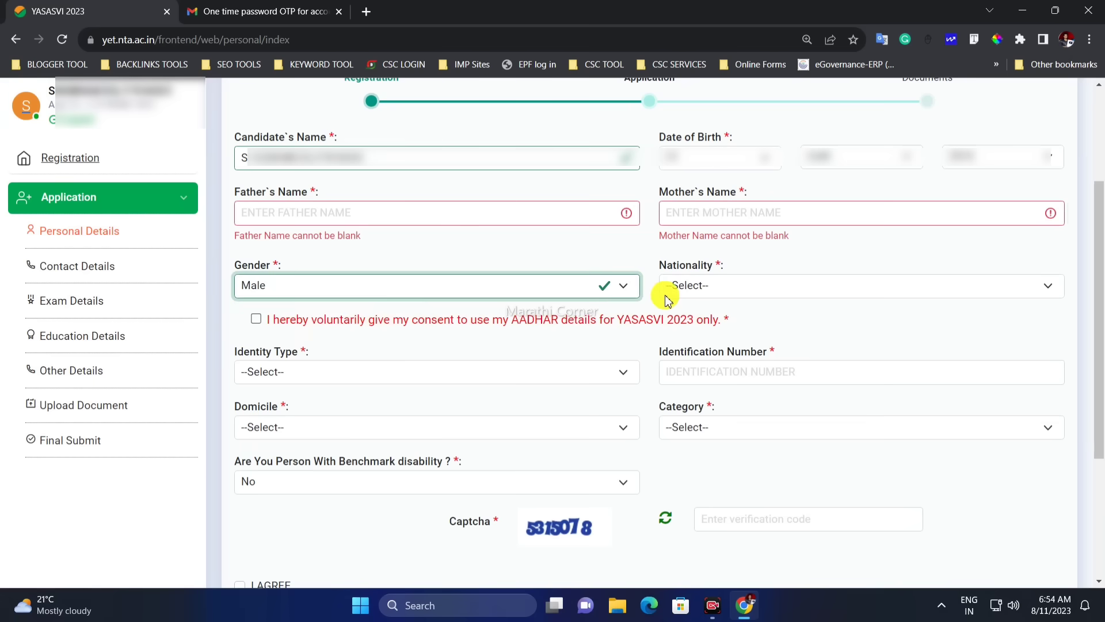
{"action": "left_click", "coordinate": [699, 288]}
{"action": "left_click", "coordinate": [707, 320]}
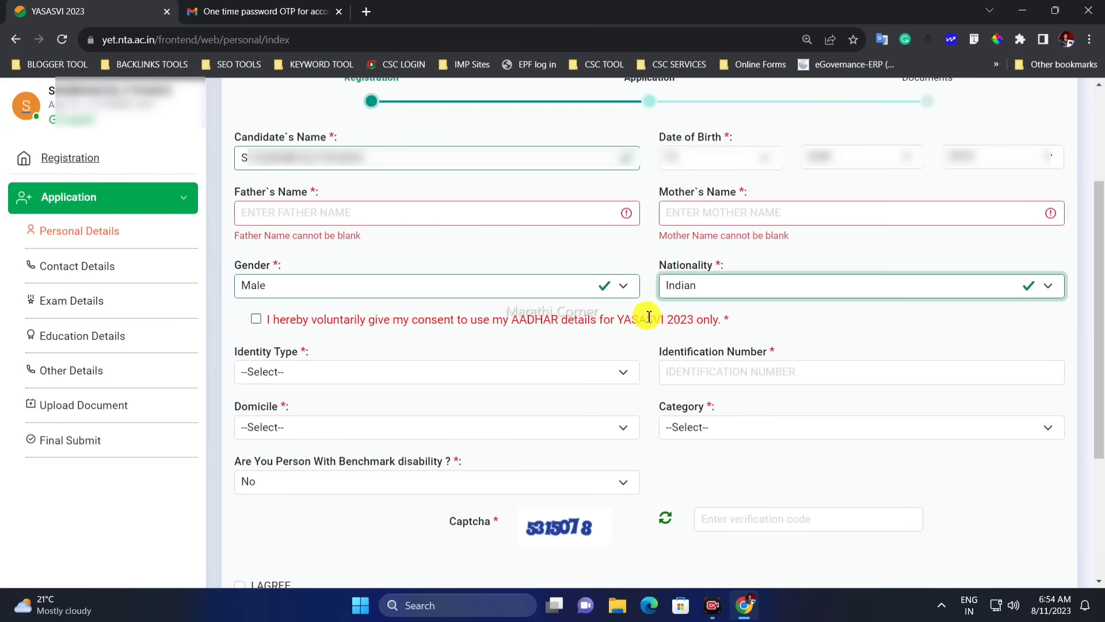
Tick the AADHAR consent box and choose AADHAAR / Enrollment ID as the identity type
{"action": "left_click", "coordinate": [257, 320]}
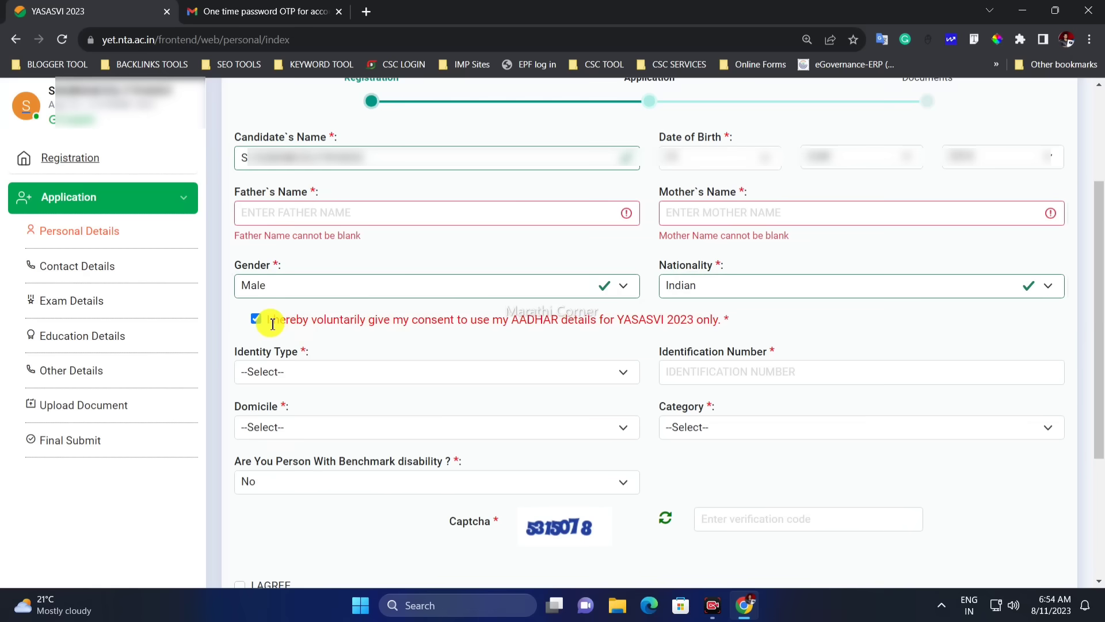
{"action": "left_click_drag", "start_coordinate": [285, 324], "coordinate": [345, 321]}
{"action": "left_click", "coordinate": [345, 321]}
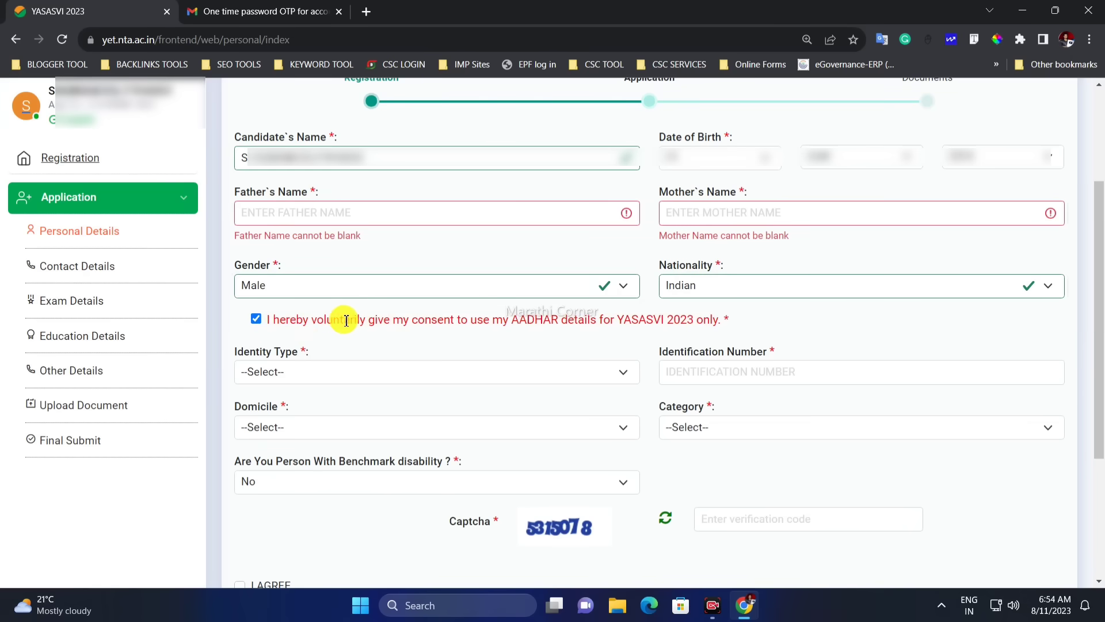
{"action": "left_click", "coordinate": [288, 371]}
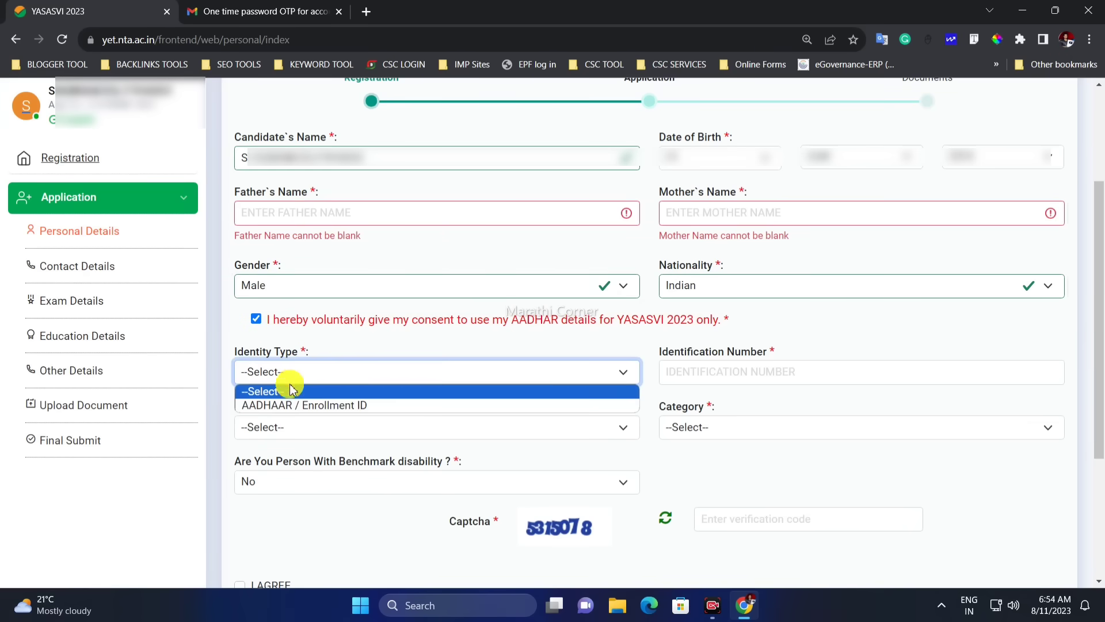
{"action": "left_click", "coordinate": [311, 404]}
{"action": "left_click", "coordinate": [711, 373]}
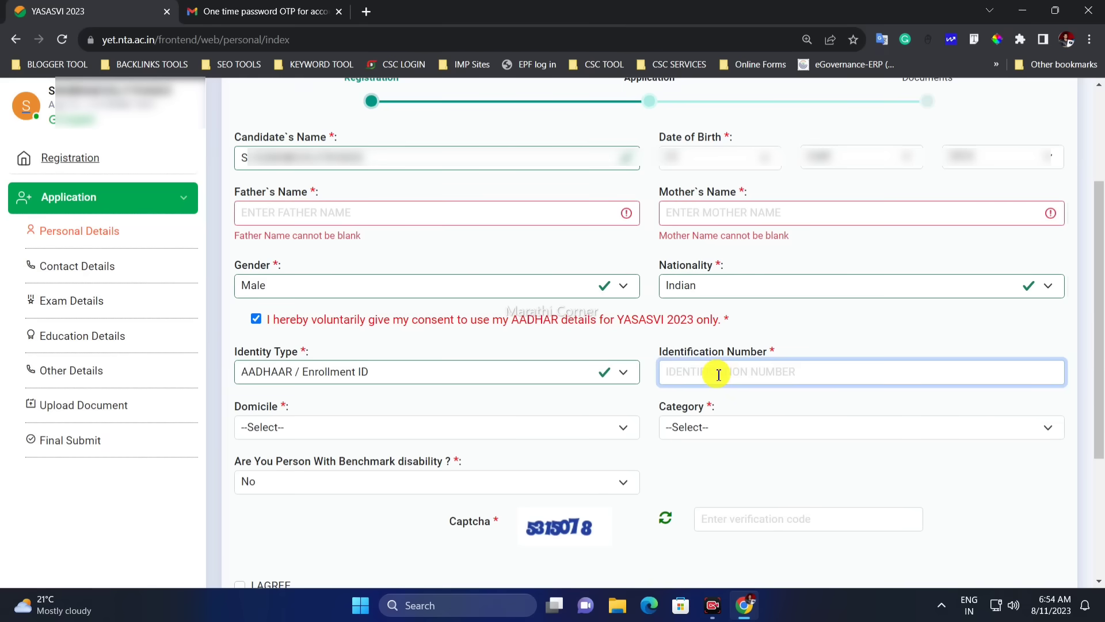
Select Maharashtra as the domicile state
{"action": "left_click", "coordinate": [291, 427]}
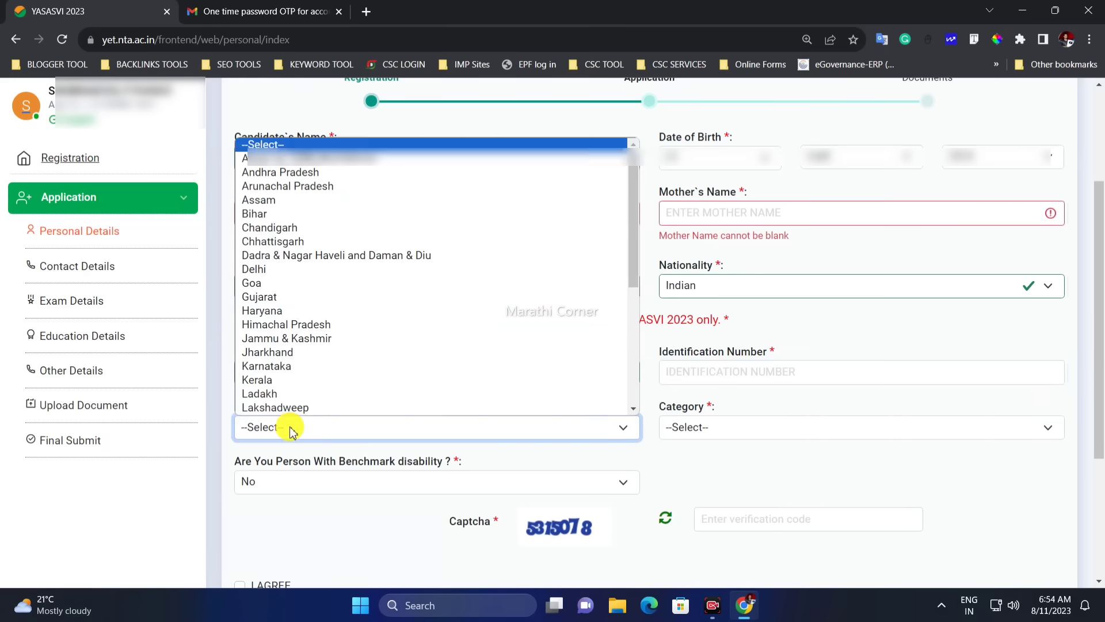
{"action": "key", "text": "m"}
{"action": "key", "text": "a"}
{"action": "key", "text": "h"}
{"action": "key", "text": "Return"}
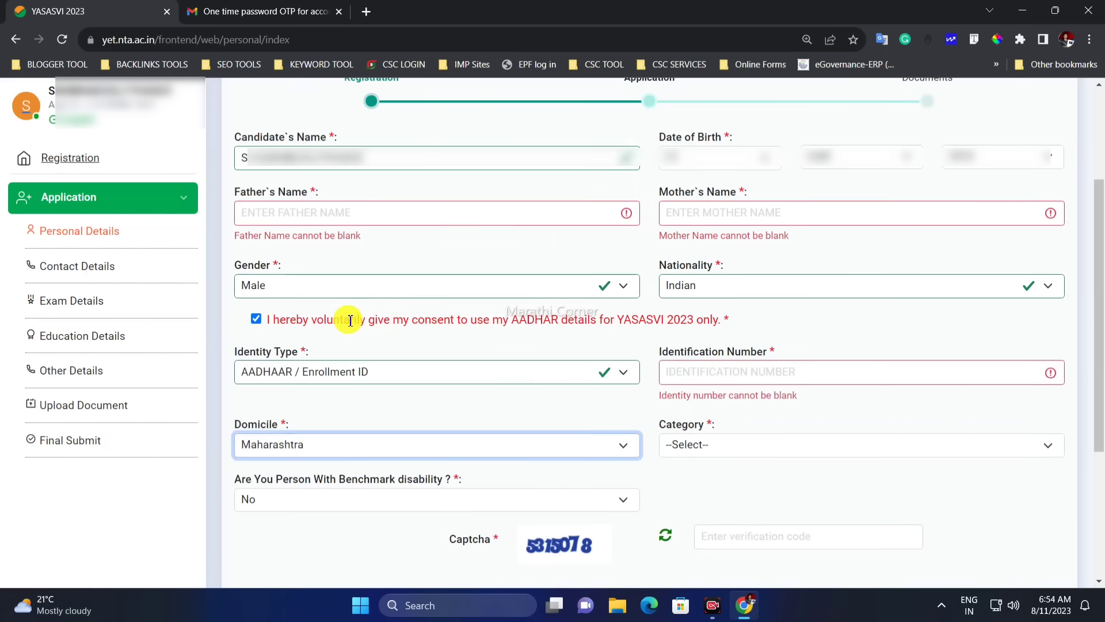
{"action": "left_click", "coordinate": [718, 444]}
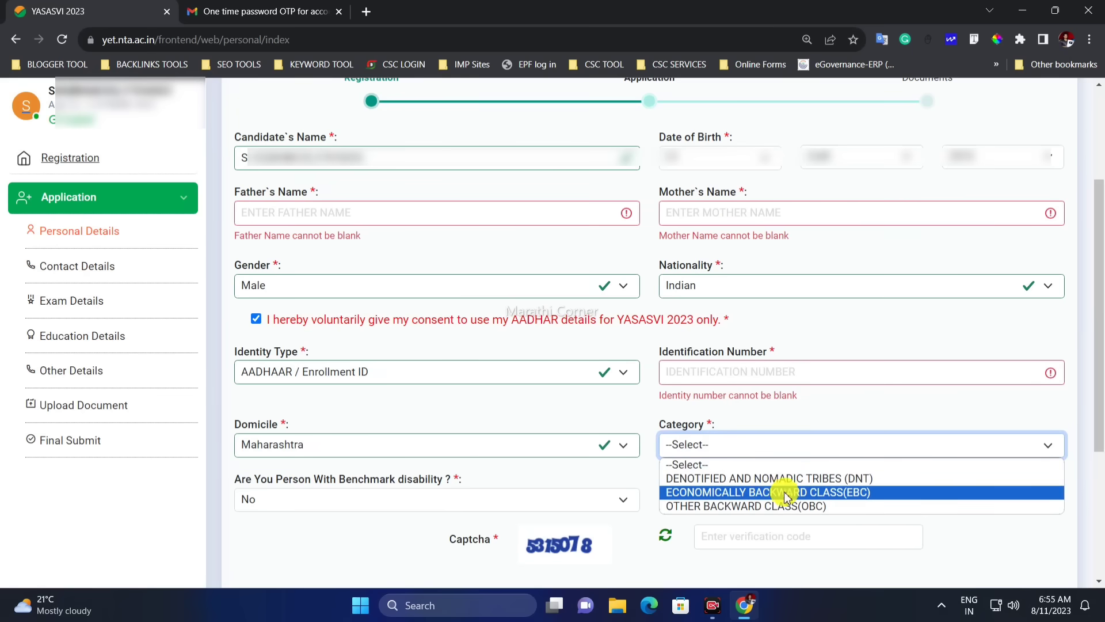
Set category to OTHER BACKWARD CLASS(OBC) and leave benchmark disability at No
{"action": "left_click", "coordinate": [734, 510]}
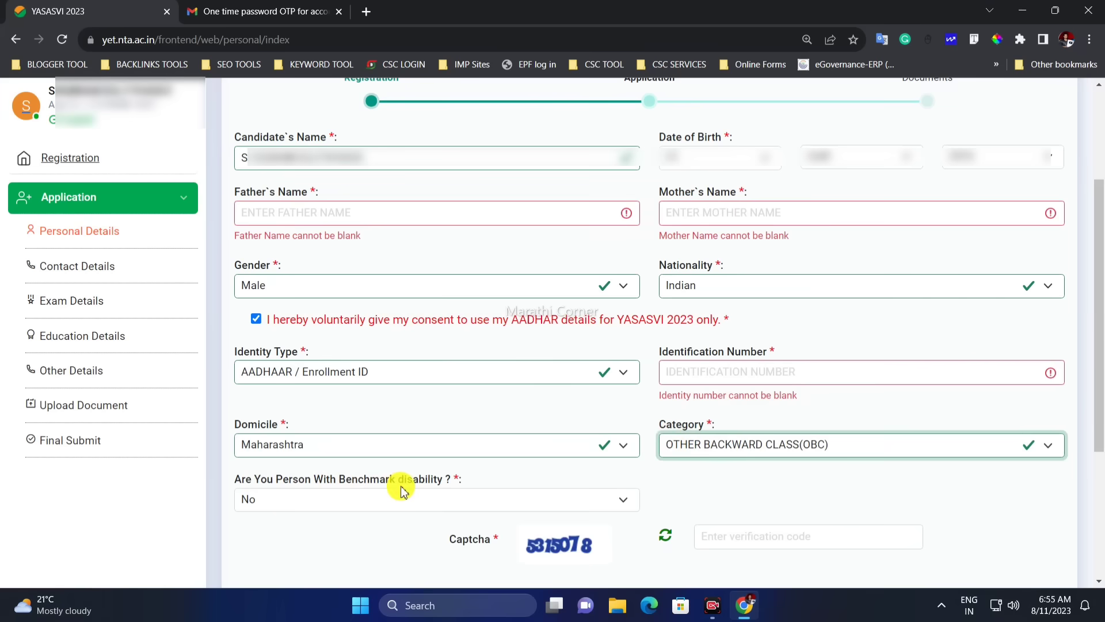
{"action": "left_click", "coordinate": [341, 502]}
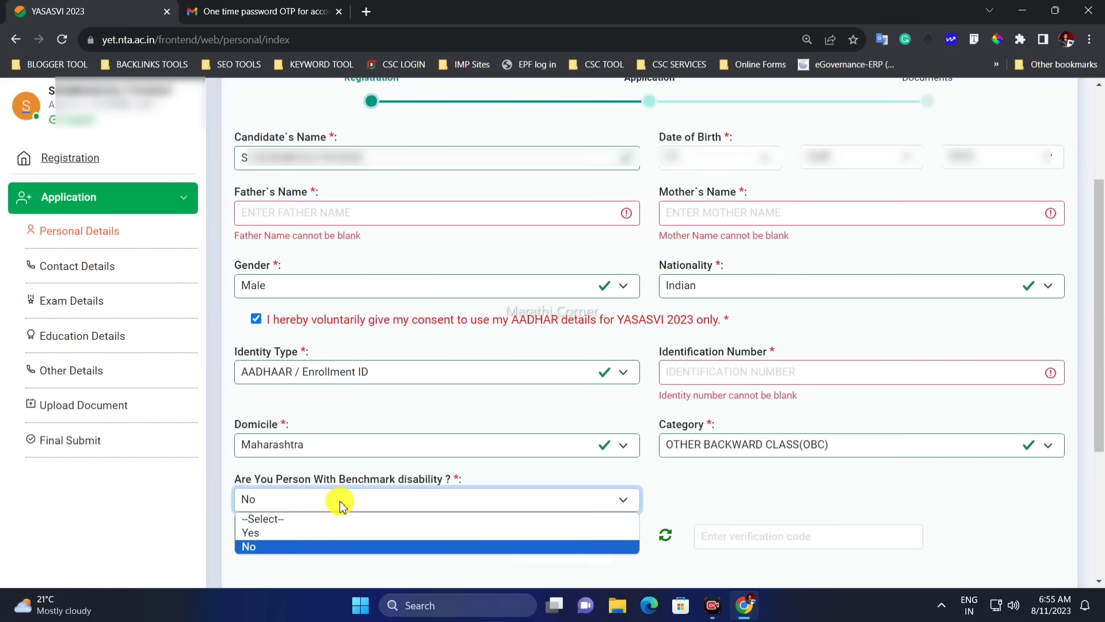
{"action": "left_click", "coordinate": [320, 530]}
{"action": "left_click", "coordinate": [699, 514]}
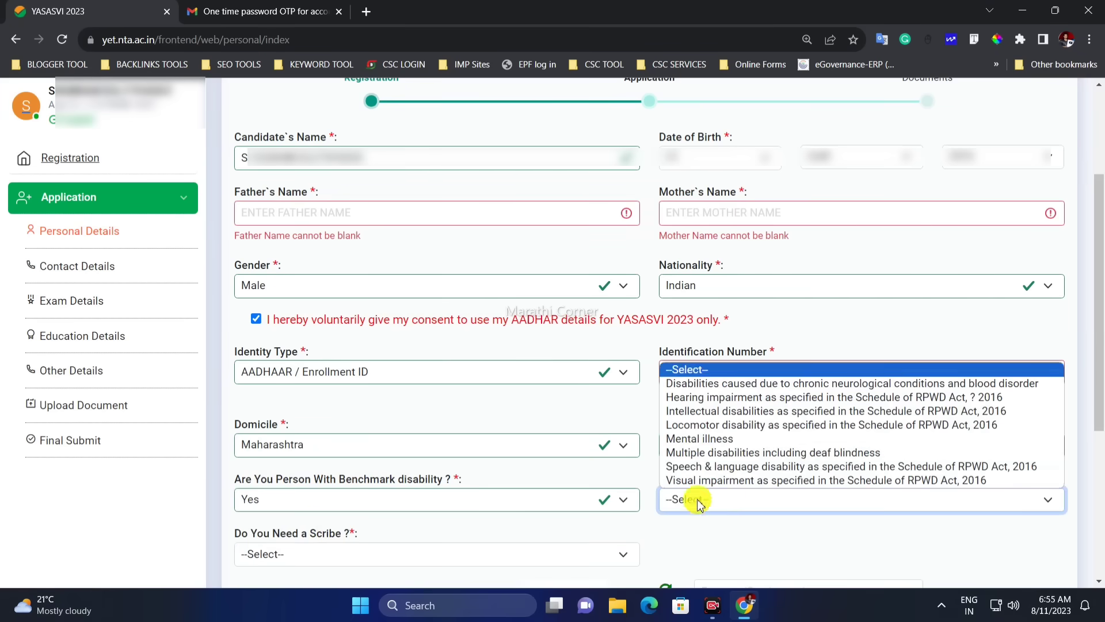
{"action": "left_click", "coordinate": [706, 450]}
{"action": "left_click", "coordinate": [396, 547]}
{"action": "left_click", "coordinate": [363, 522]}
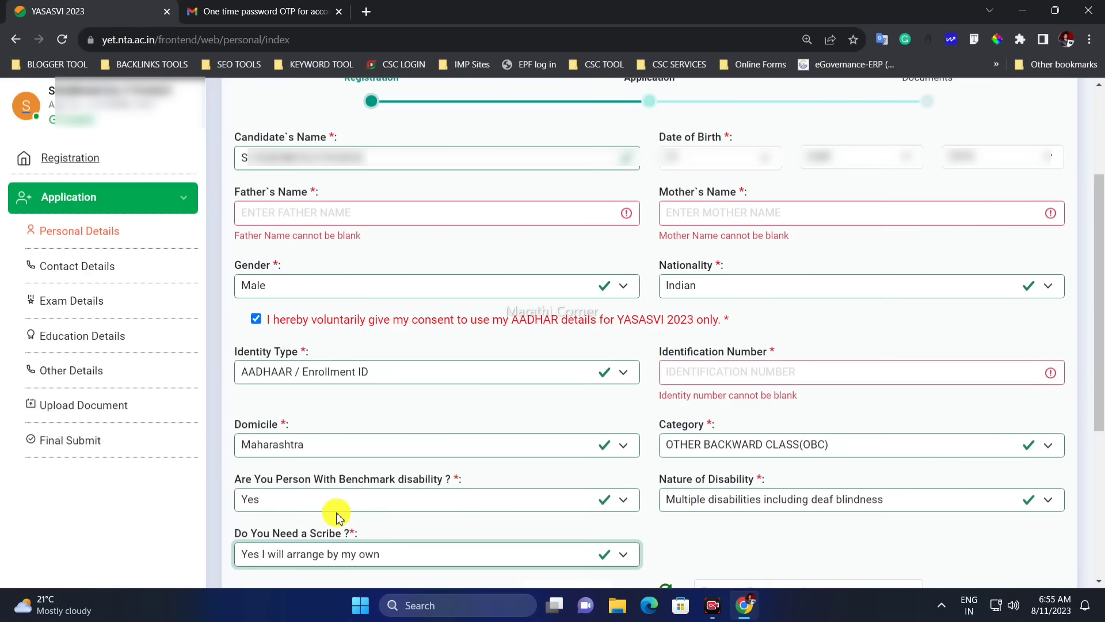
{"action": "left_click", "coordinate": [372, 506]}
{"action": "left_click", "coordinate": [345, 545]}
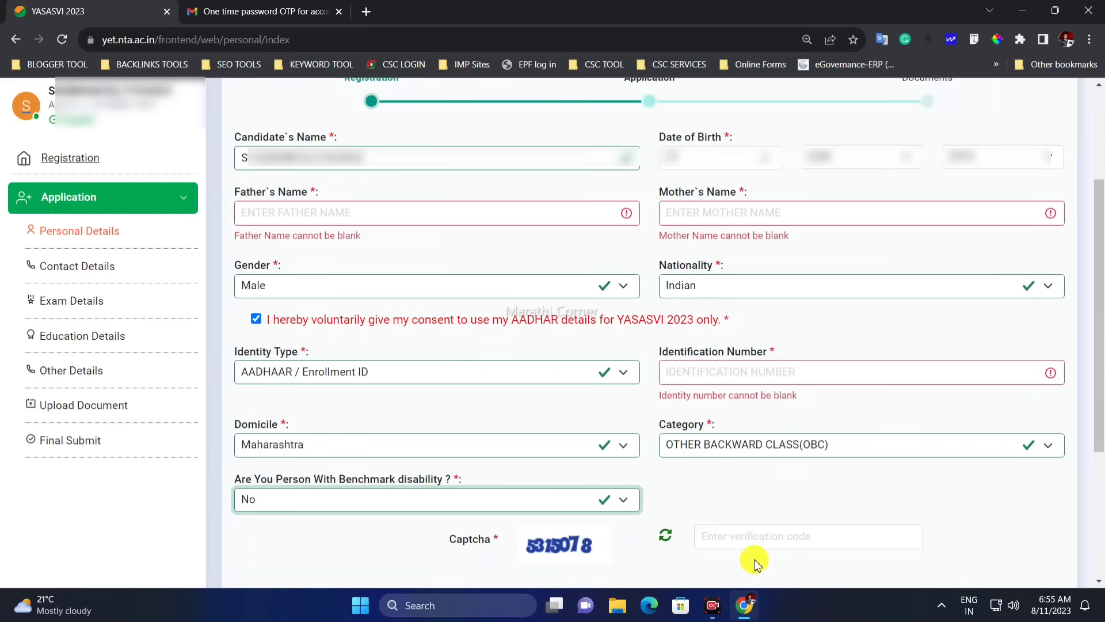
Enter the captcha code and save the personal details
{"action": "left_click", "coordinate": [733, 545]}
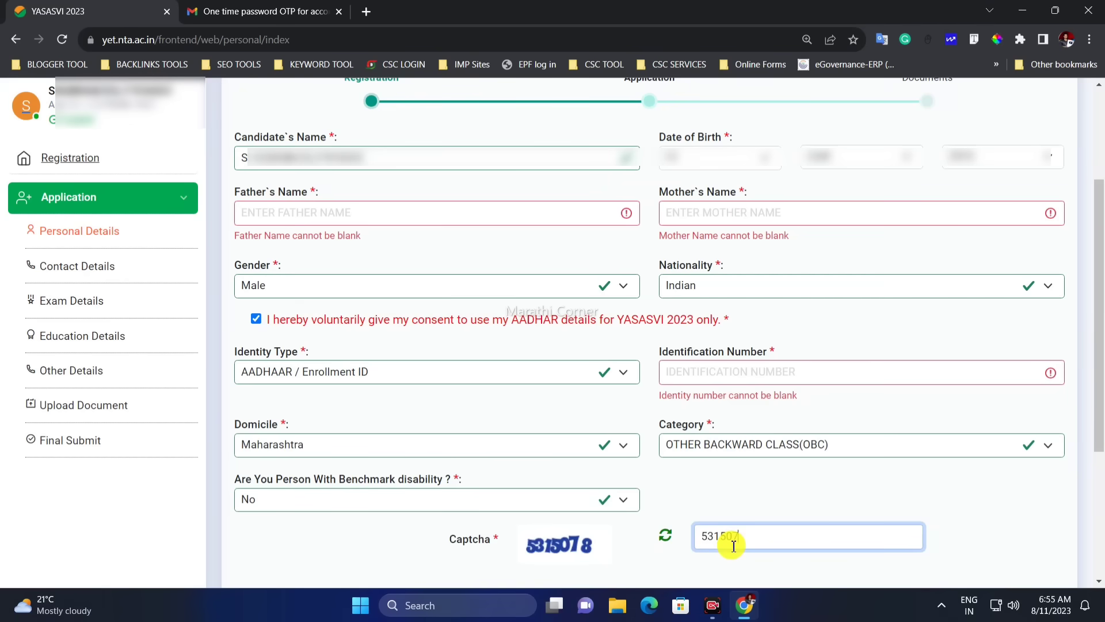
{"action": "left_click", "coordinate": [908, 576]}
{"action": "left_click_drag", "start_coordinate": [430, 344], "coordinate": [612, 378]}
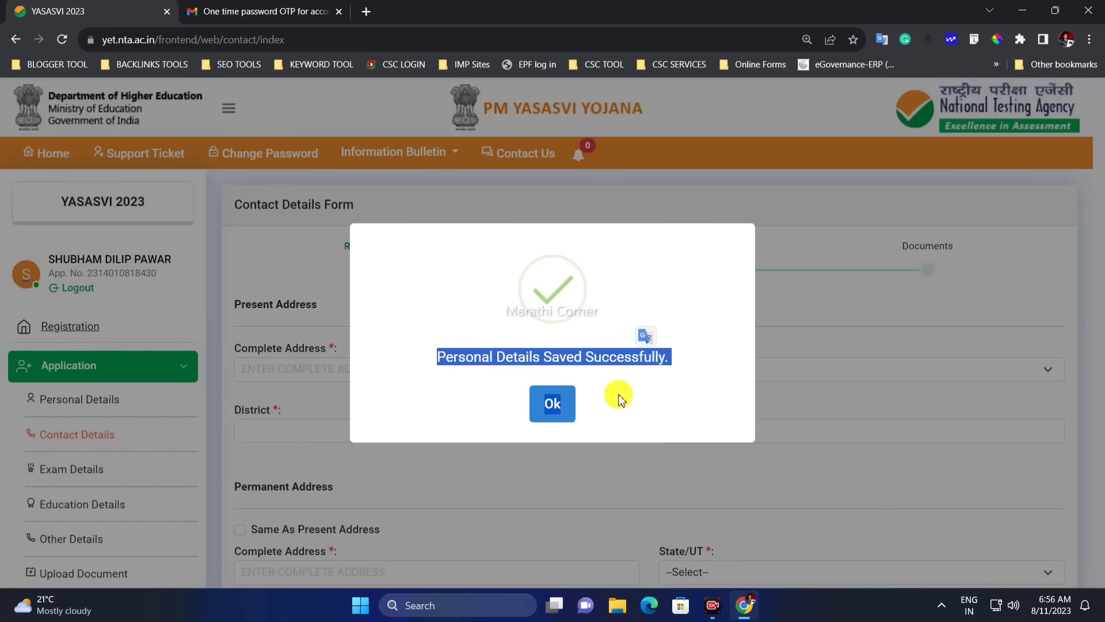
Set the present address state to Maharashtra and district to PUNE
{"action": "left_click", "coordinate": [547, 403]}
{"action": "scroll", "coordinate": [495, 365], "scroll_direction": "down", "scroll_amount": 2}
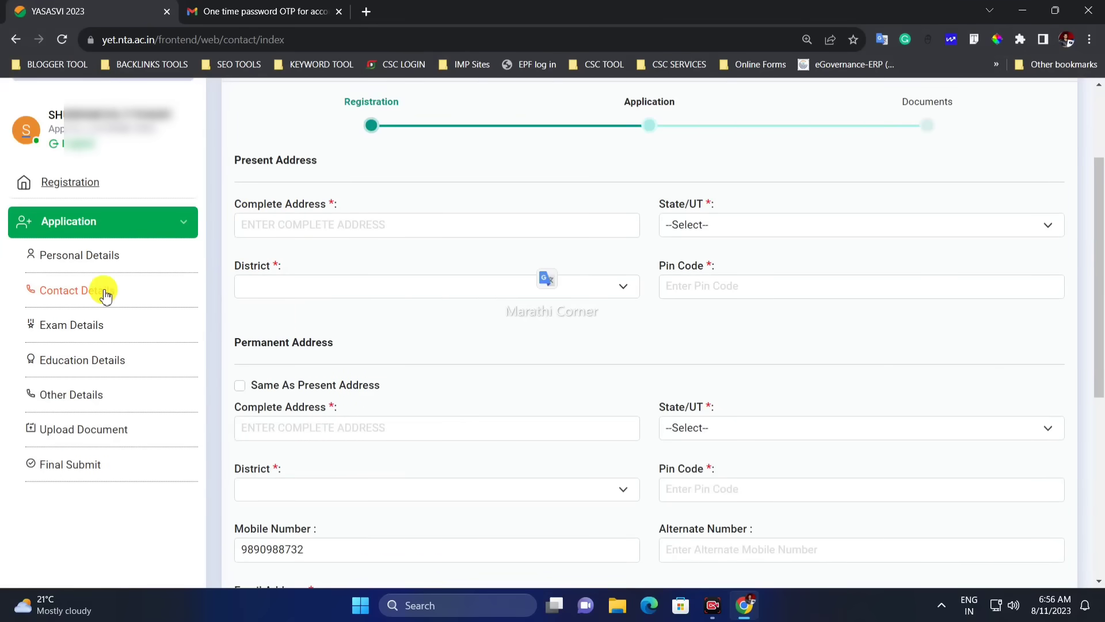
{"action": "left_click_drag", "start_coordinate": [298, 205], "coordinate": [273, 205]}
{"action": "left_click", "coordinate": [380, 232]}
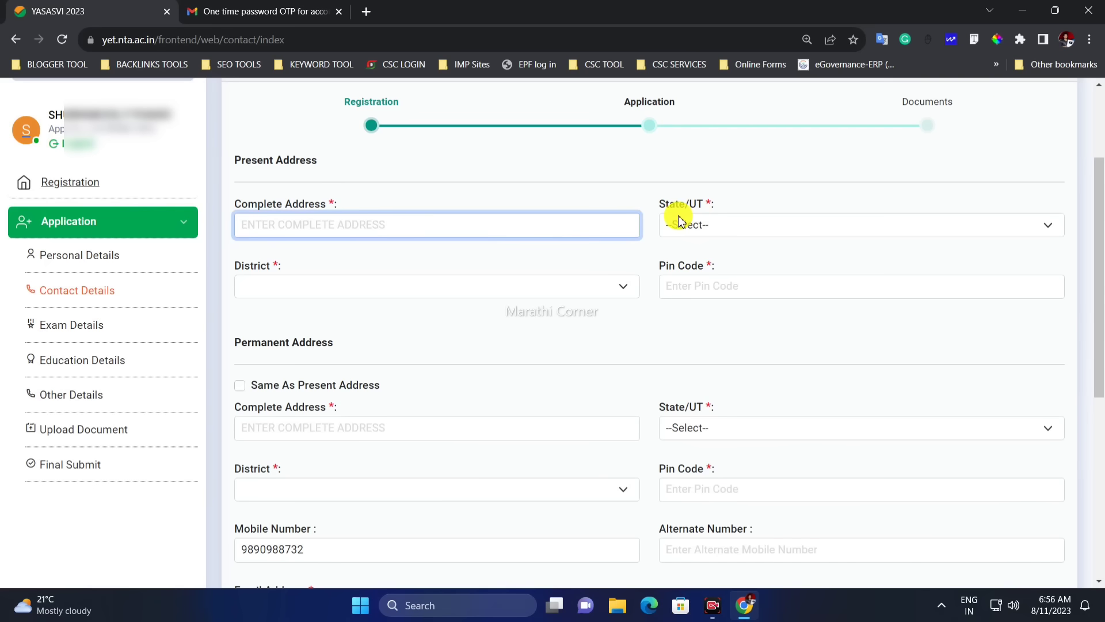
{"action": "left_click", "coordinate": [707, 224]}
{"action": "type", "text": "maha"}
{"action": "key", "text": "Return"}
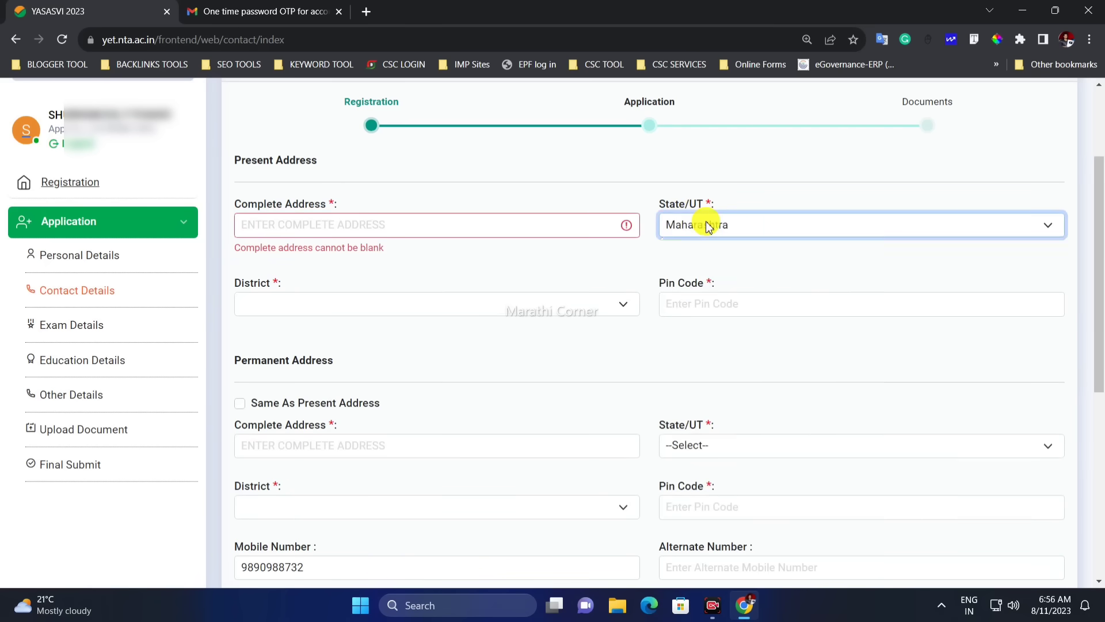
{"action": "left_click", "coordinate": [395, 304]}
{"action": "type", "text": "pu"}
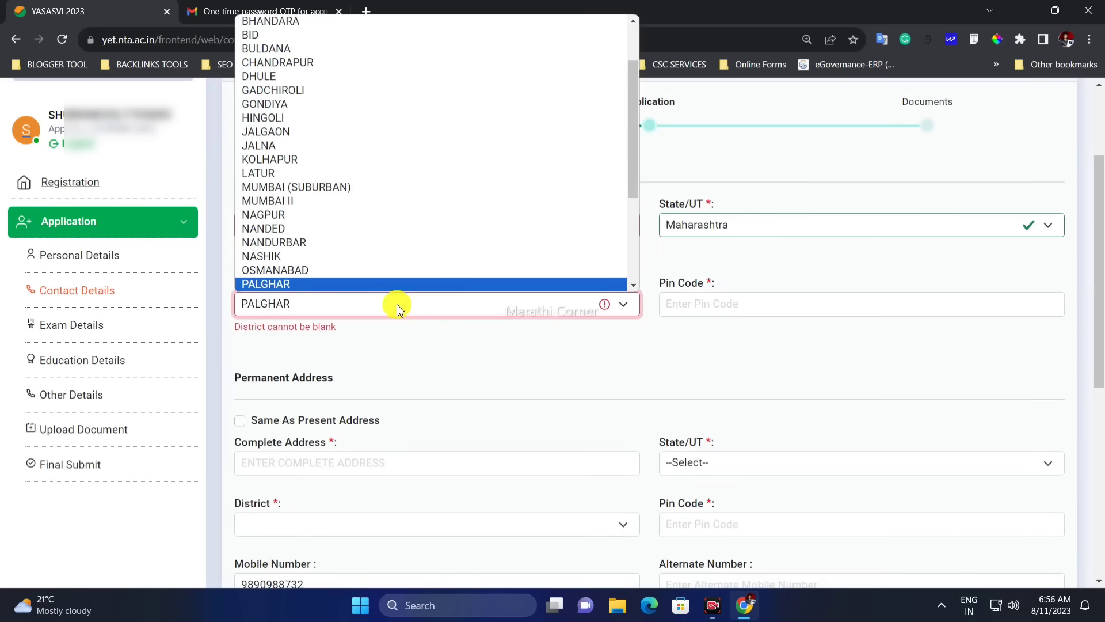
{"action": "key", "text": "Return"}
{"action": "left_click", "coordinate": [854, 303]}
Mark the permanent address same as present and save the contact details
{"action": "scroll", "coordinate": [528, 343], "scroll_direction": "down", "scroll_amount": 1}
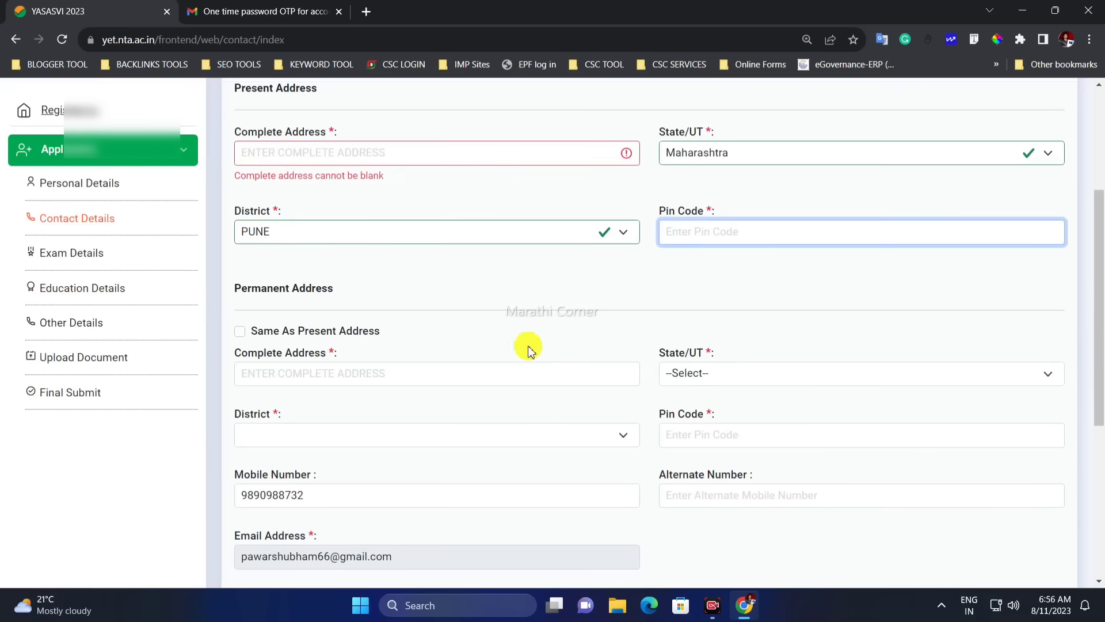
{"action": "left_click_drag", "start_coordinate": [263, 294], "coordinate": [316, 320]}
{"action": "scroll", "coordinate": [317, 320], "scroll_direction": "down", "scroll_amount": 1}
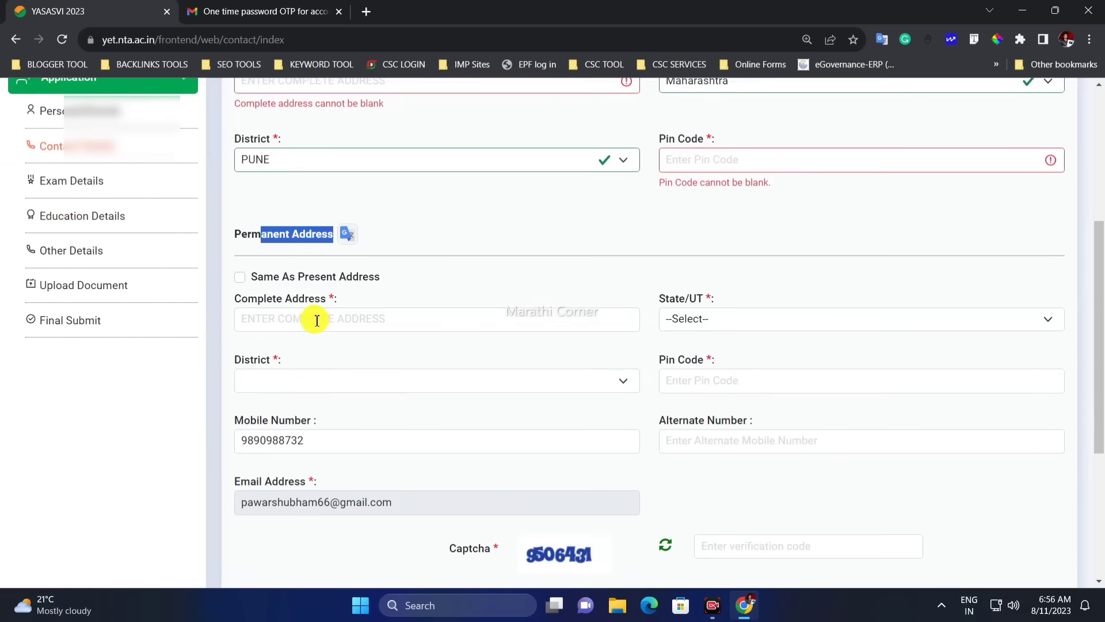
{"action": "left_click", "coordinate": [283, 285]}
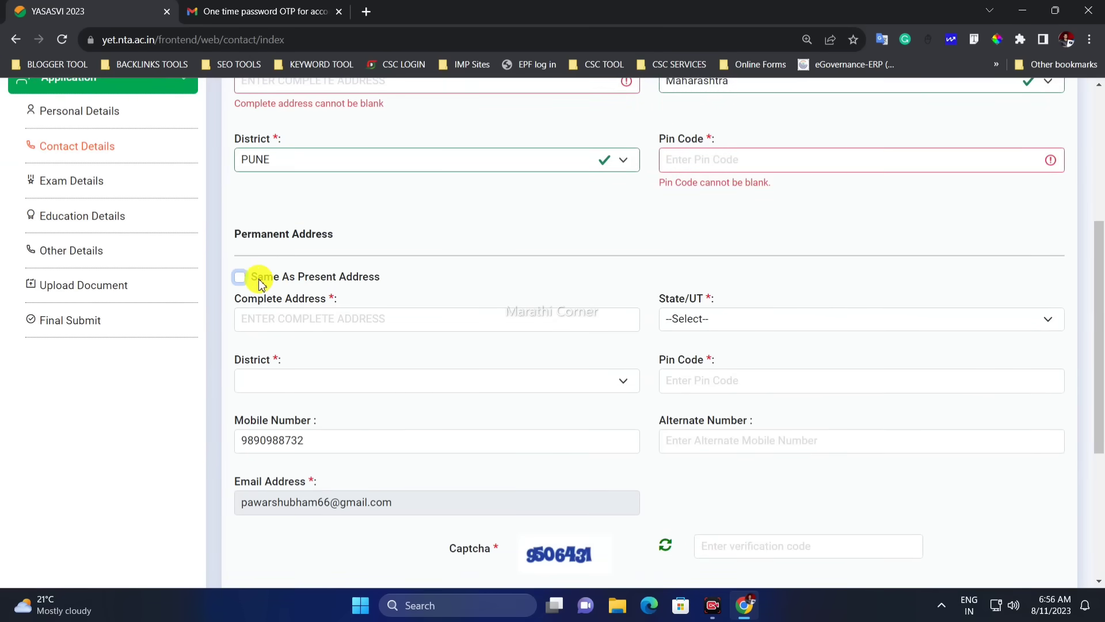
{"action": "scroll", "coordinate": [570, 444], "scroll_direction": "down", "scroll_amount": 1}
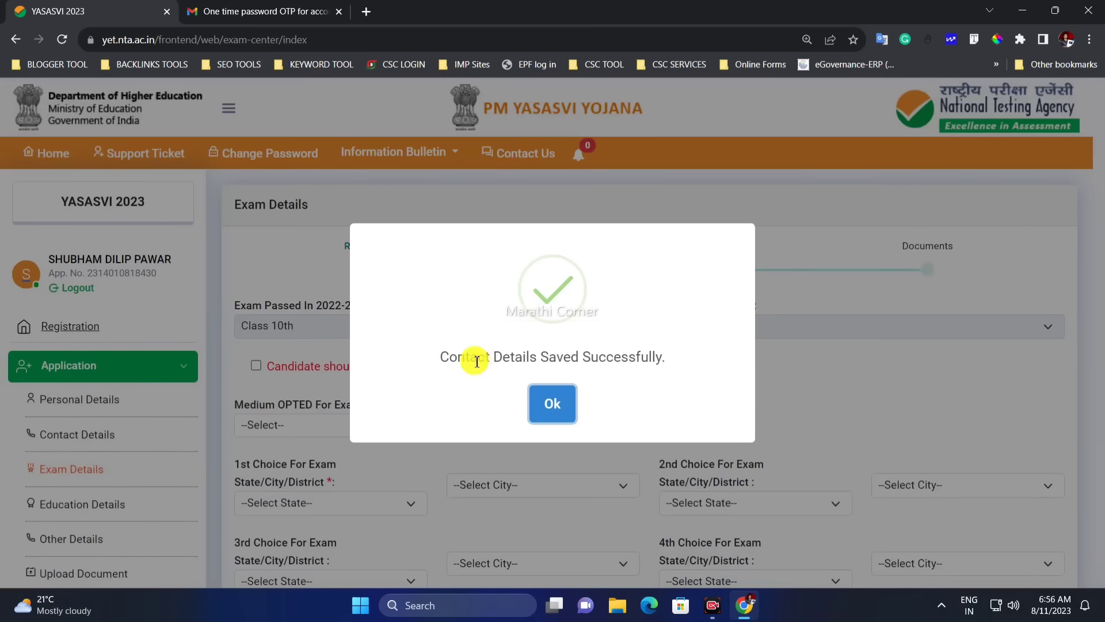
{"action": "left_click_drag", "start_coordinate": [450, 357], "coordinate": [652, 358]}
{"action": "left_click", "coordinate": [550, 397]}
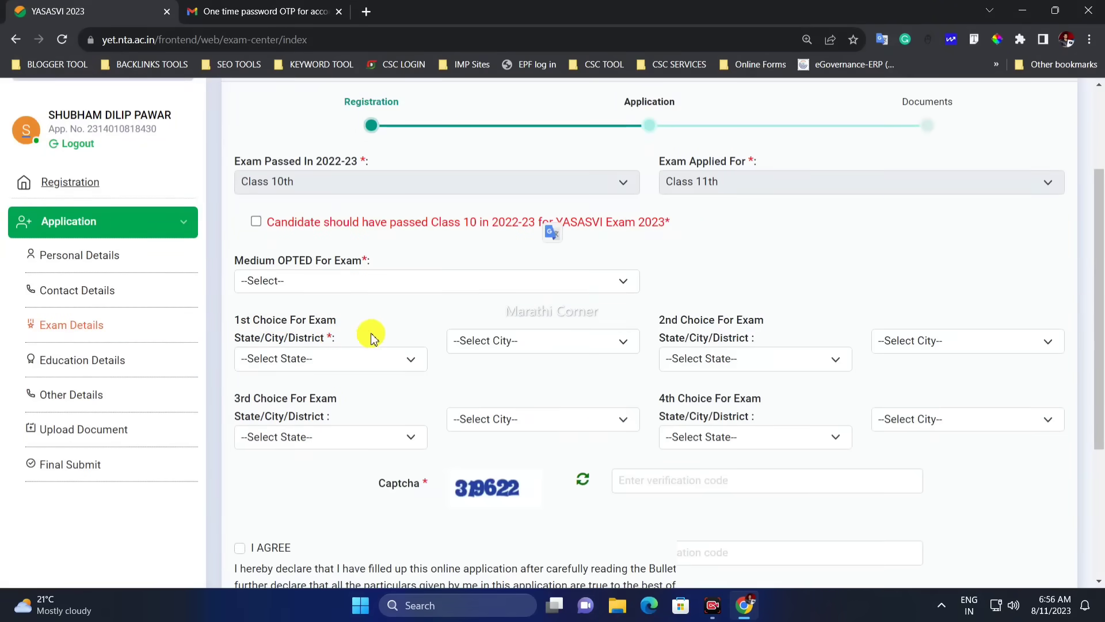
Tick the checkbox confirming Class 10 was passed in 2022-23
{"action": "scroll", "coordinate": [371, 337], "scroll_direction": "up", "scroll_amount": 1}
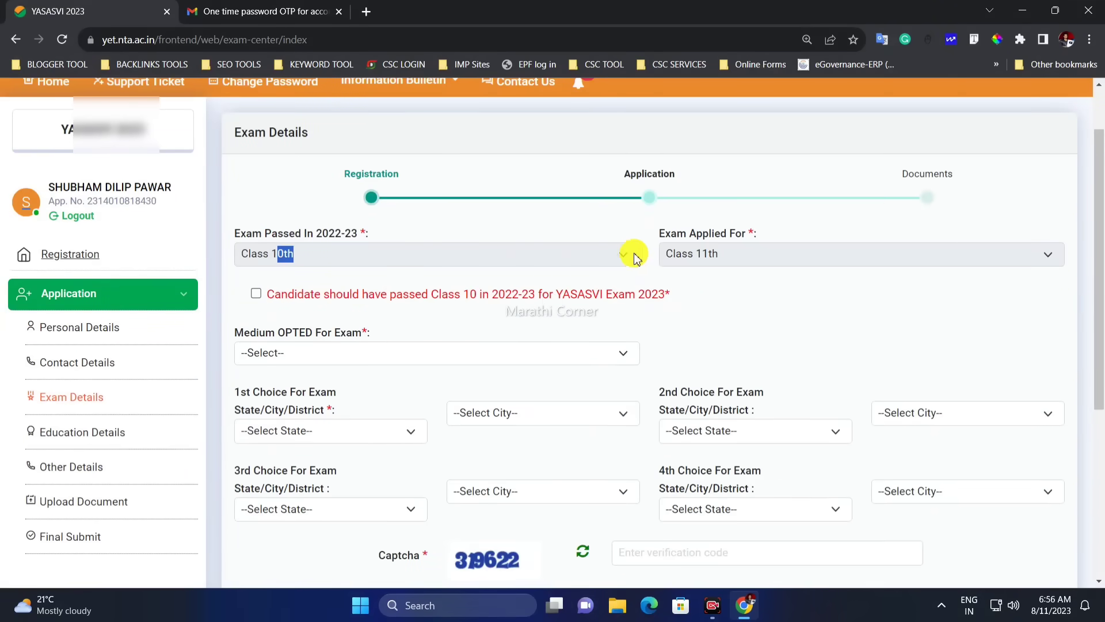
{"action": "left_click_drag", "start_coordinate": [634, 257], "coordinate": [718, 259]}
{"action": "scroll", "coordinate": [762, 254], "scroll_direction": "down", "scroll_amount": 1}
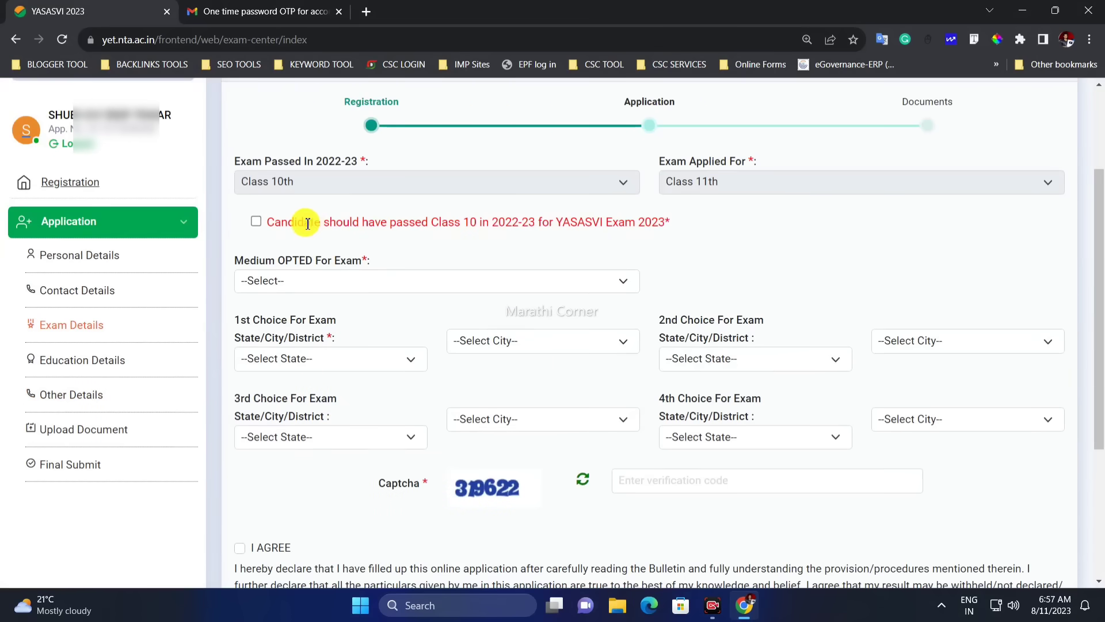
{"action": "left_click_drag", "start_coordinate": [311, 222], "coordinate": [654, 223]}
{"action": "left_click", "coordinate": [651, 224]}
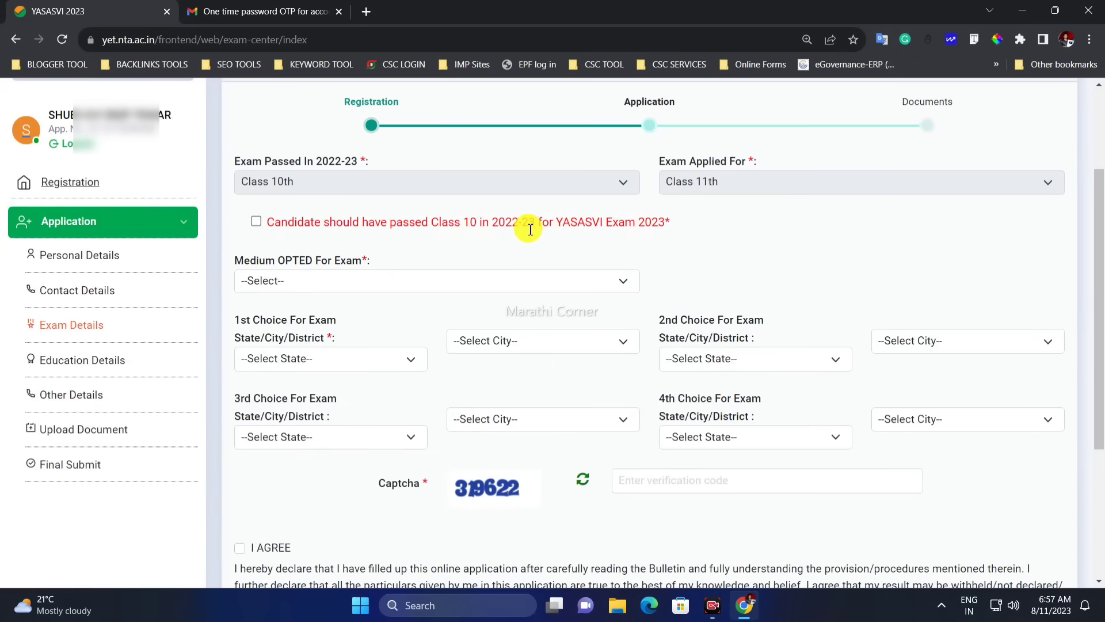
{"action": "left_click_drag", "start_coordinate": [493, 223], "coordinate": [538, 225]}
{"action": "left_click", "coordinate": [538, 223]}
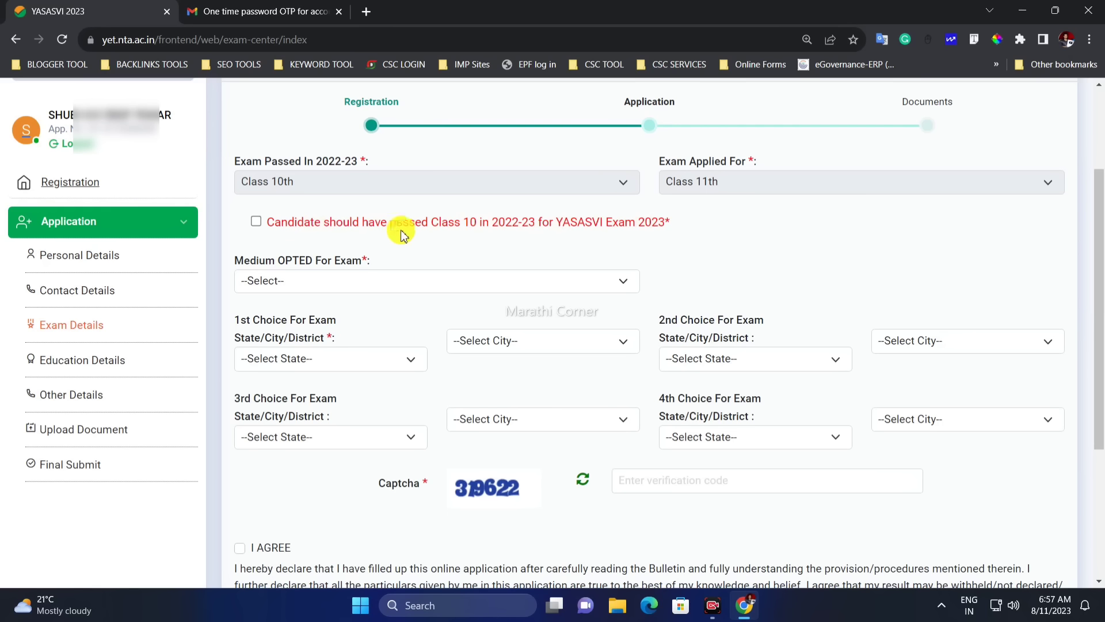
{"action": "left_click", "coordinate": [257, 227]}
Select Hindi as the exam medium
{"action": "left_click_drag", "start_coordinate": [245, 260], "coordinate": [340, 261]}
{"action": "left_click", "coordinate": [497, 283]}
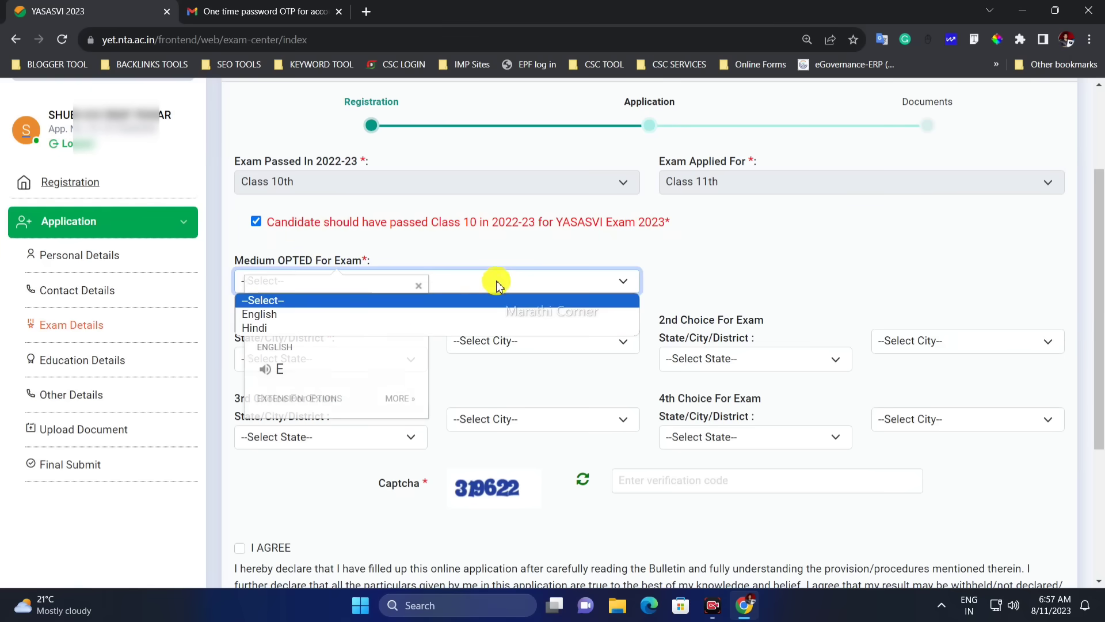
{"action": "left_click", "coordinate": [395, 313]}
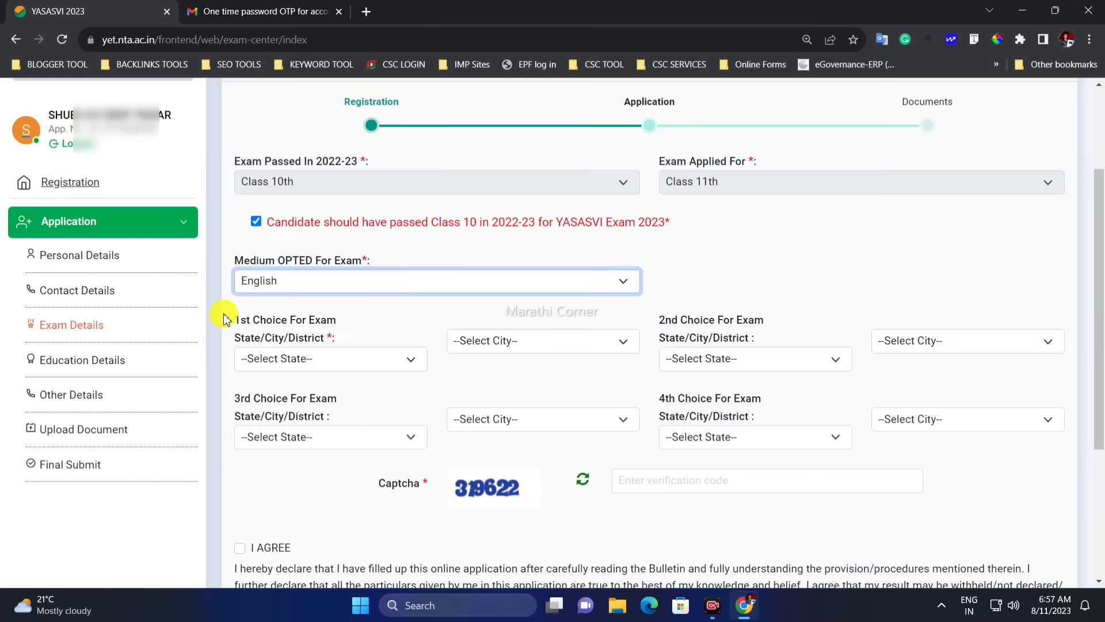
{"action": "left_click", "coordinate": [278, 286]}
{"action": "left_click", "coordinate": [281, 327]}
{"action": "left_click", "coordinate": [305, 286]}
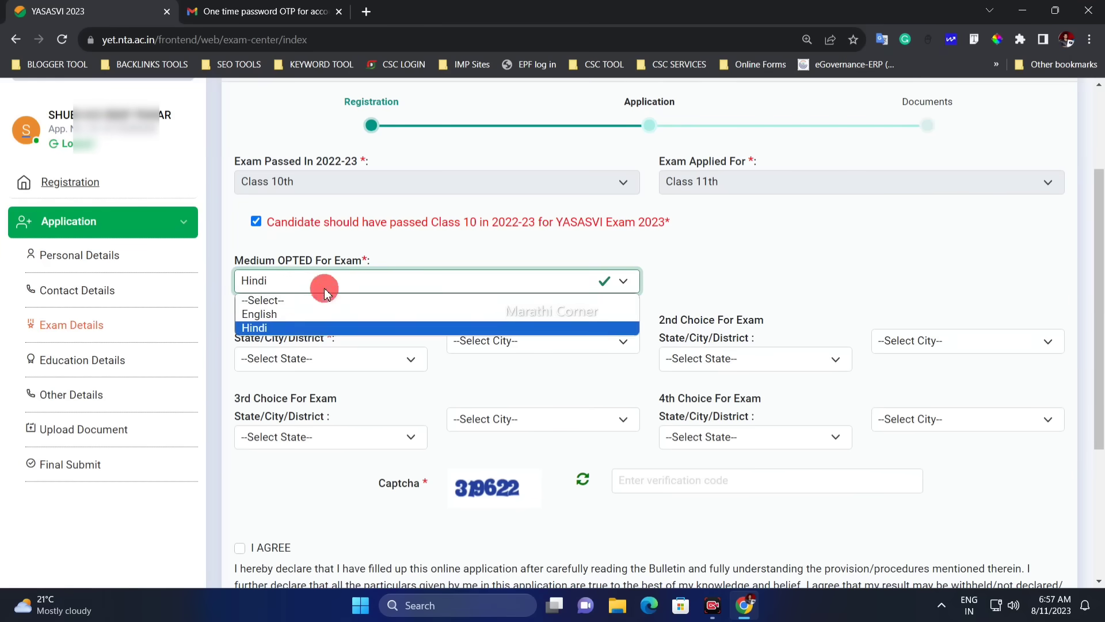
{"action": "left_click", "coordinate": [315, 320]}
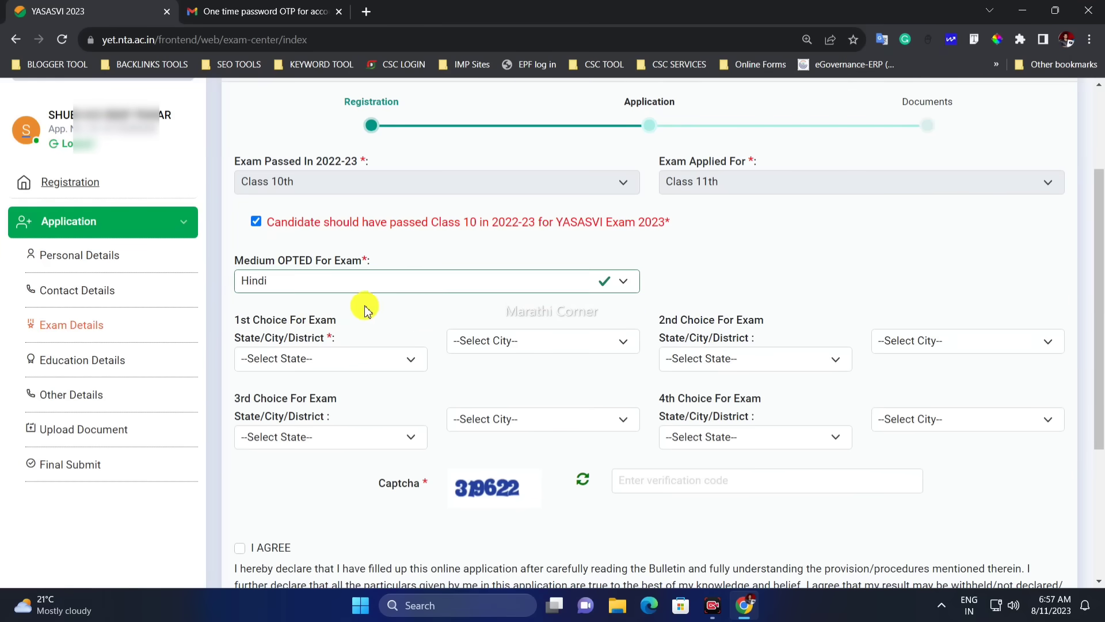
Set the 1st choice exam centre to Maharashtra, PUNE
{"action": "scroll", "coordinate": [432, 308], "scroll_direction": "down", "scroll_amount": 1}
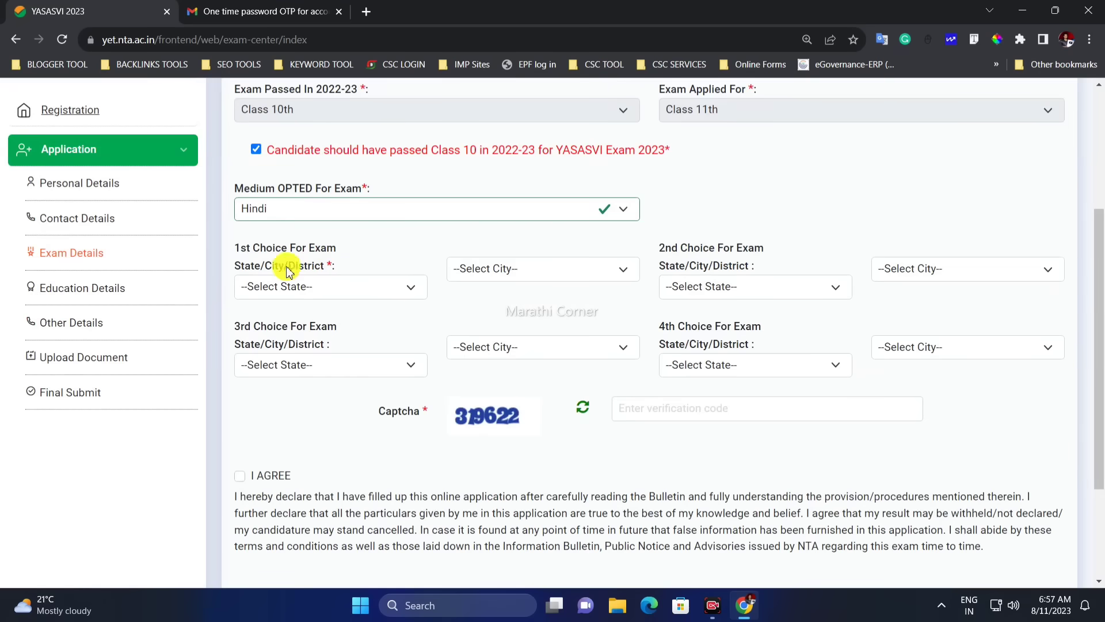
{"action": "left_click_drag", "start_coordinate": [229, 249], "coordinate": [327, 248]}
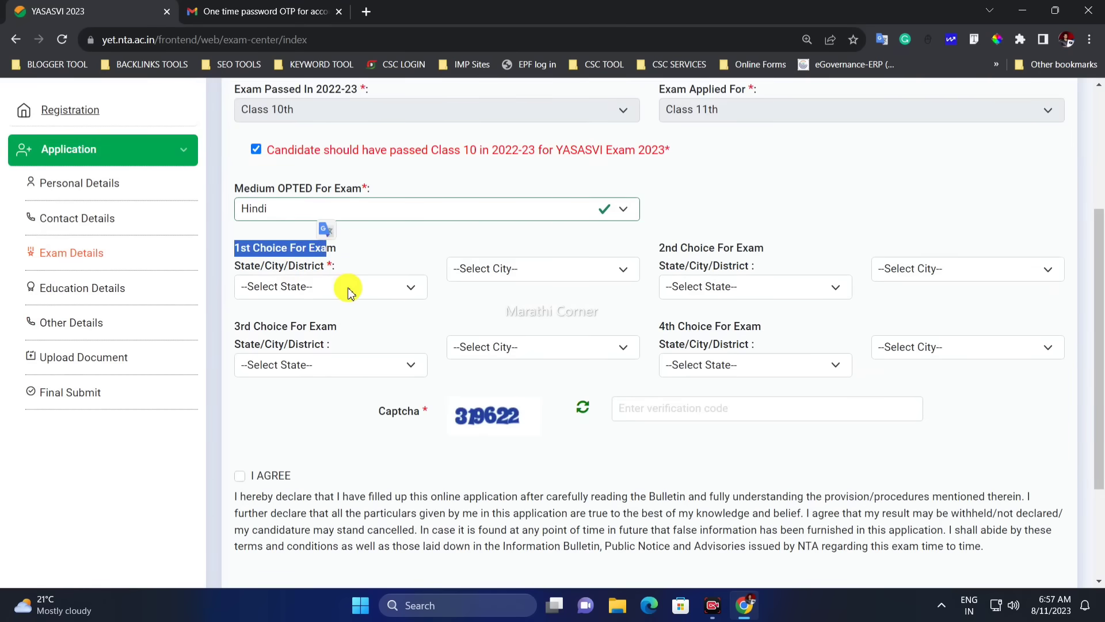
{"action": "left_click", "coordinate": [350, 287]}
{"action": "key", "text": "m"}
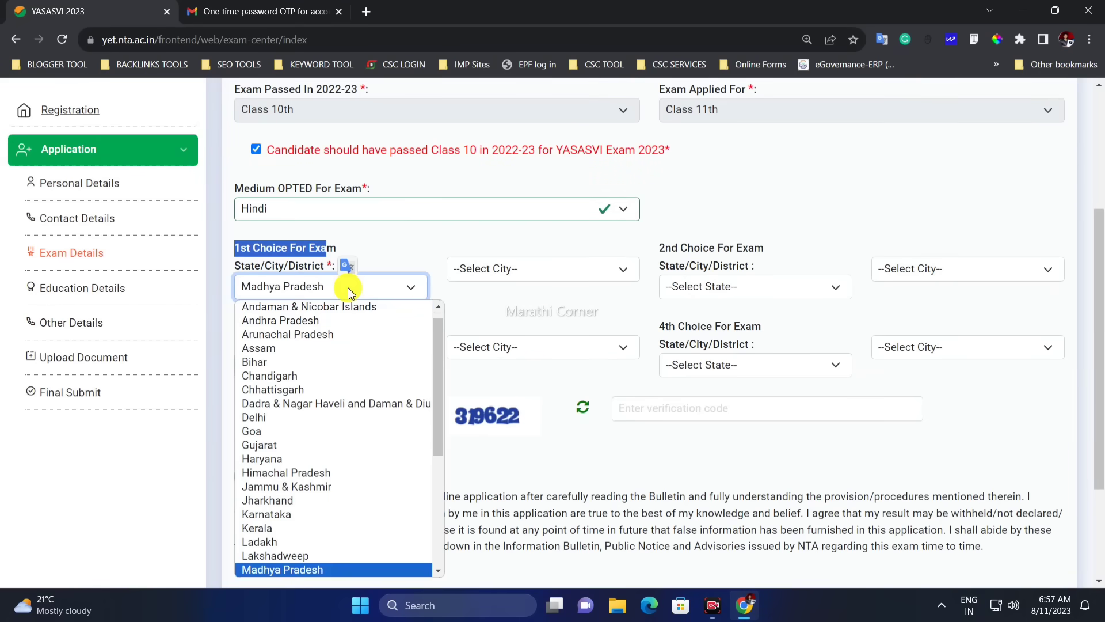
{"action": "key", "text": "m"}
{"action": "key", "text": "Return"}
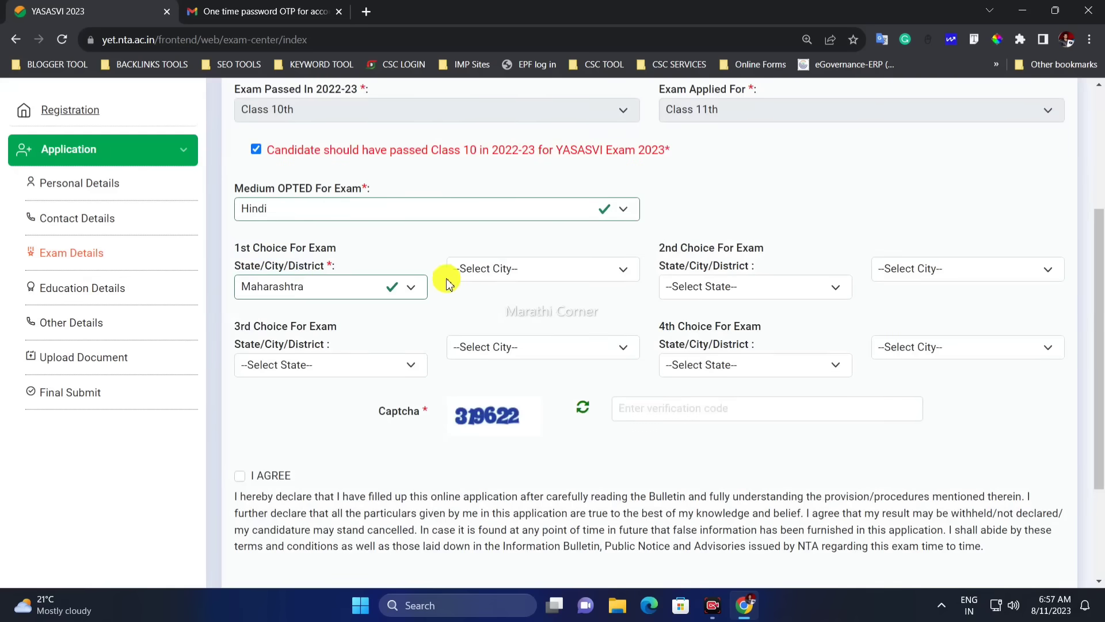
{"action": "left_click", "coordinate": [495, 275]}
{"action": "key", "text": "p"}
{"action": "key", "text": "p"}
{"action": "key", "text": "p"}
{"action": "key", "text": "p"}
{"action": "key", "text": "p"}
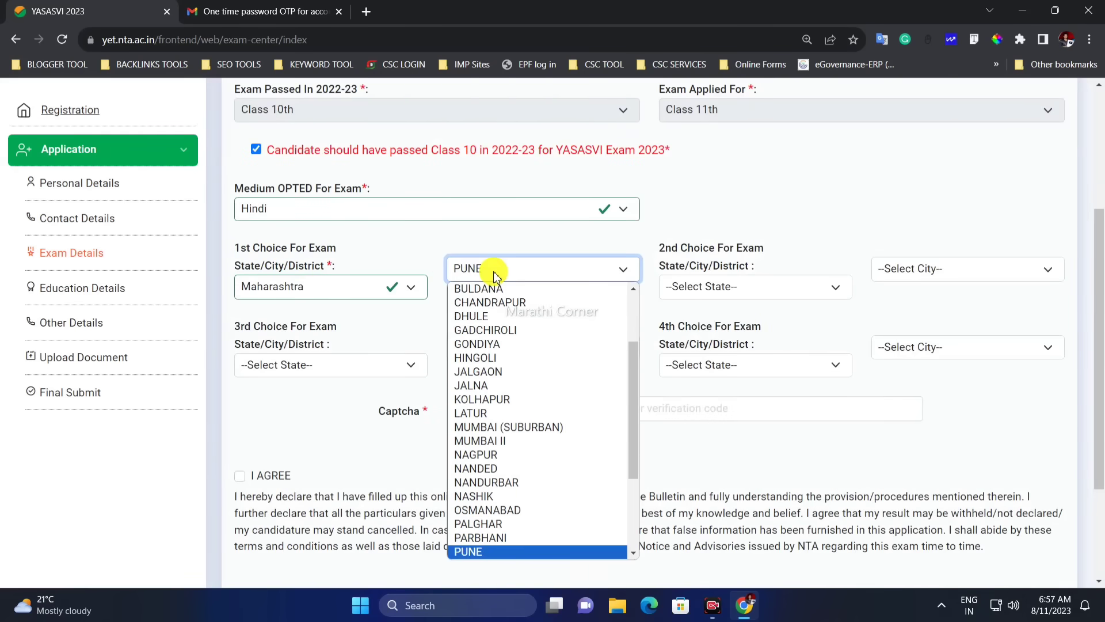
{"action": "key", "text": "p"}
{"action": "key", "text": "Return"}
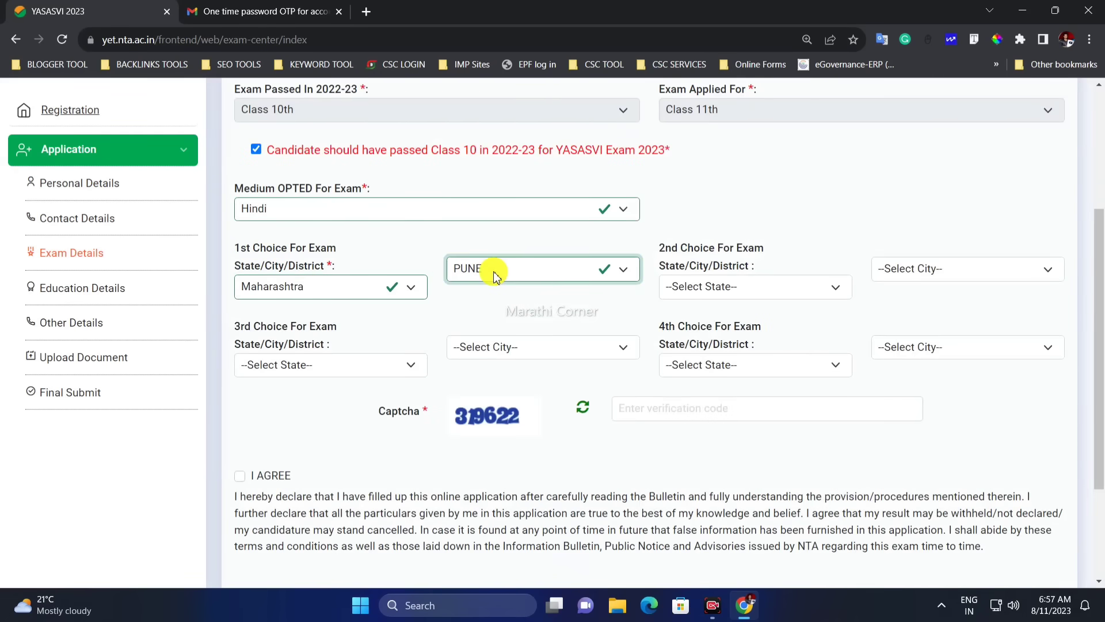
{"action": "left_click", "coordinate": [667, 303]}
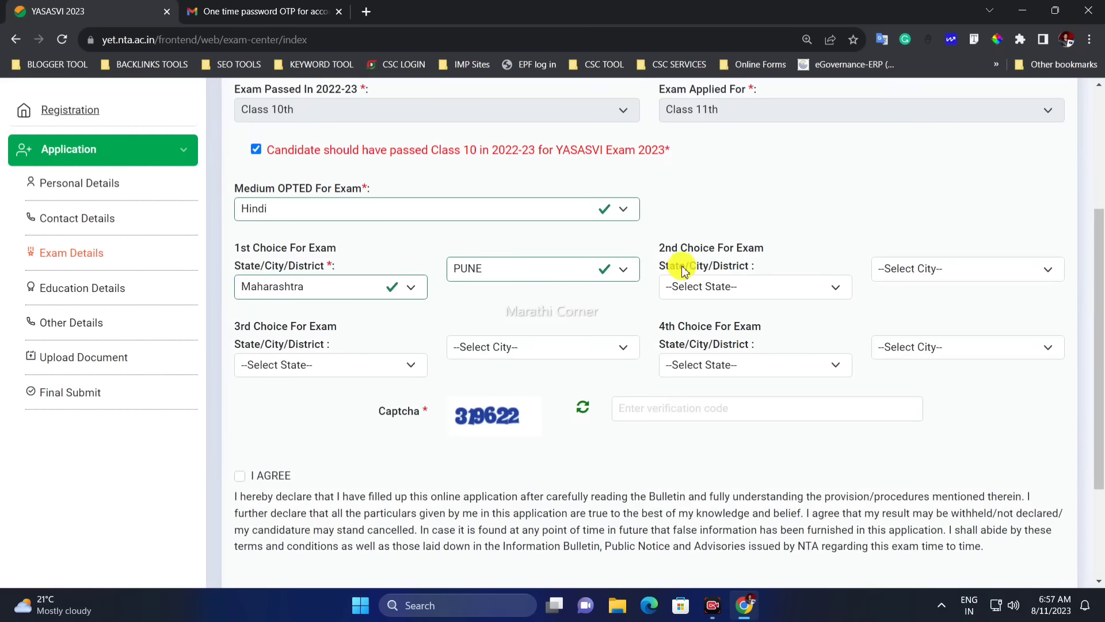
Set the 2nd choice exam centre to Maharashtra, SATARA
{"action": "left_click_drag", "start_coordinate": [720, 252], "coordinate": [785, 286]}
{"action": "left_click", "coordinate": [785, 286]}
{"action": "key", "text": "m"}
{"action": "key", "text": "m"}
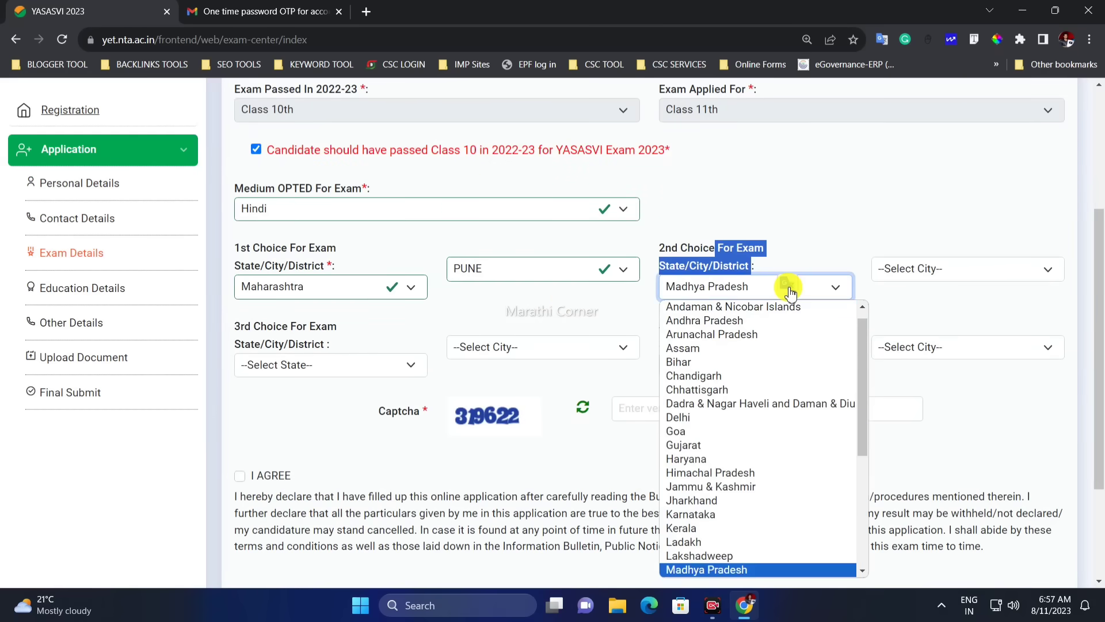
{"action": "left_click", "coordinate": [789, 288]}
{"action": "left_click", "coordinate": [927, 277]}
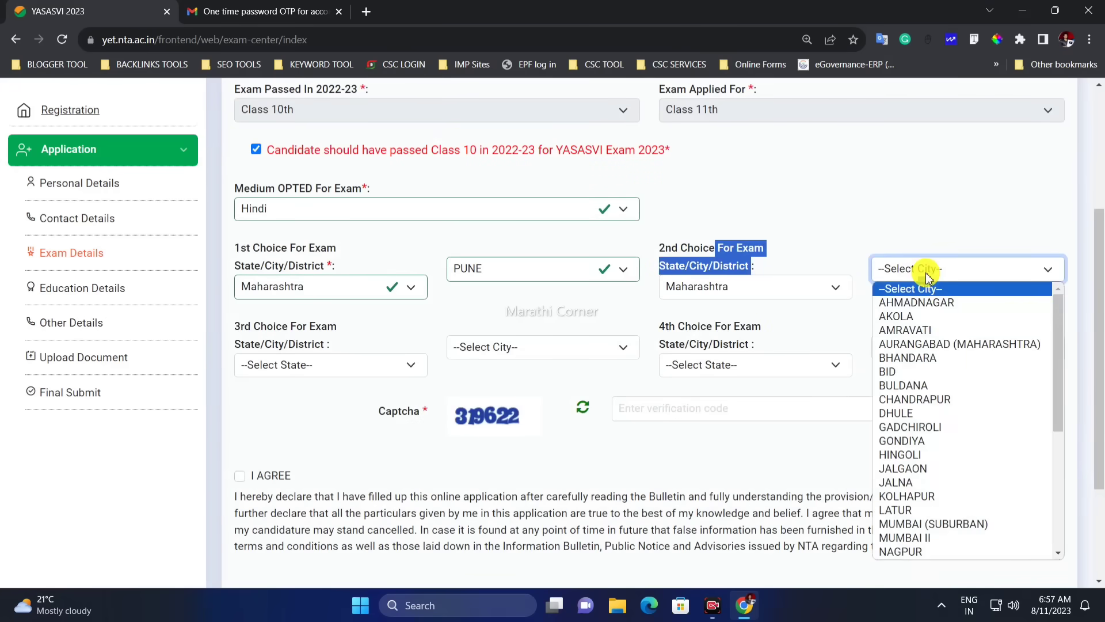
{"action": "key", "text": "s"}
{"action": "key", "text": "s"}
{"action": "key", "text": "Return"}
{"action": "left_click", "coordinate": [872, 305]}
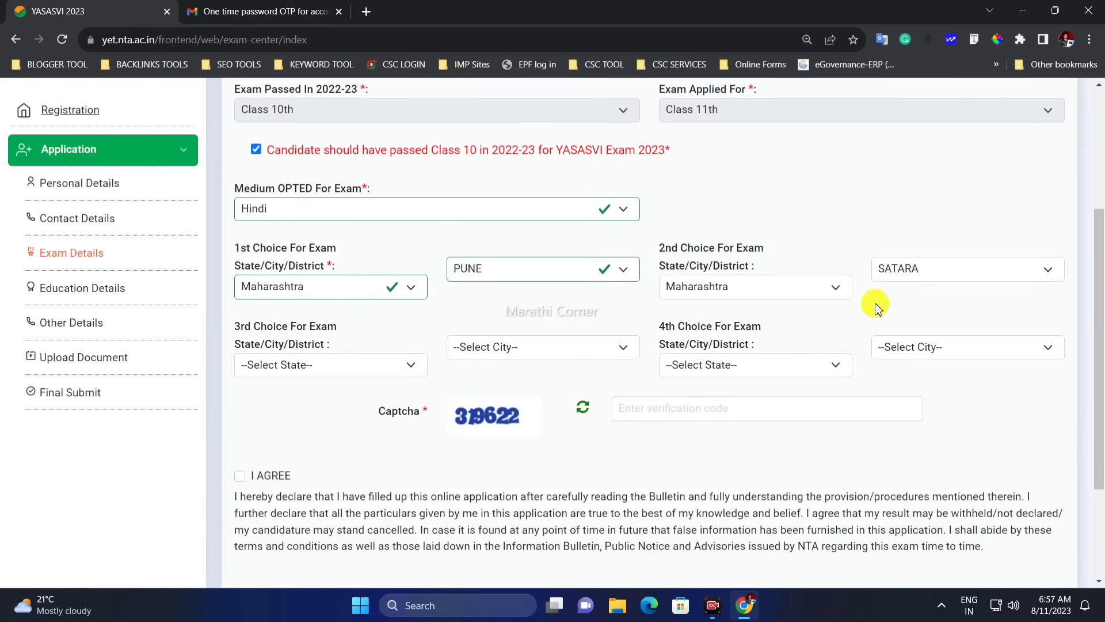
Set the 3rd choice exam centre to Maharashtra, SOLAPUR
{"action": "left_click_drag", "start_coordinate": [257, 313], "coordinate": [358, 373]}
{"action": "left_click", "coordinate": [358, 373]}
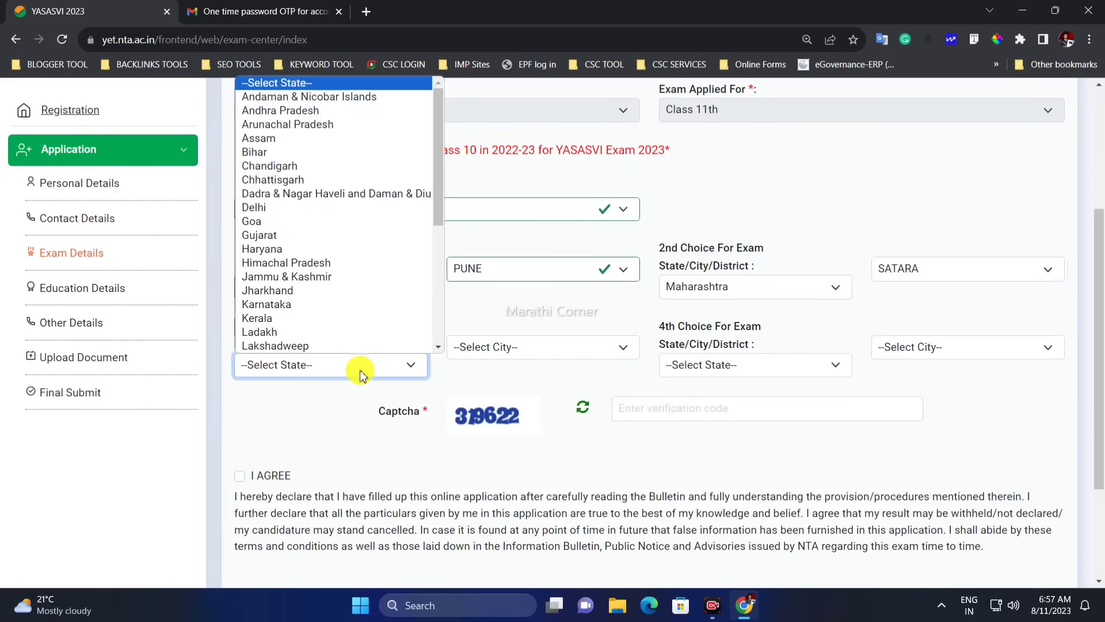
{"action": "key", "text": "m"}
{"action": "key", "text": "m"}
{"action": "key", "text": "Return"}
{"action": "left_click", "coordinate": [568, 359]}
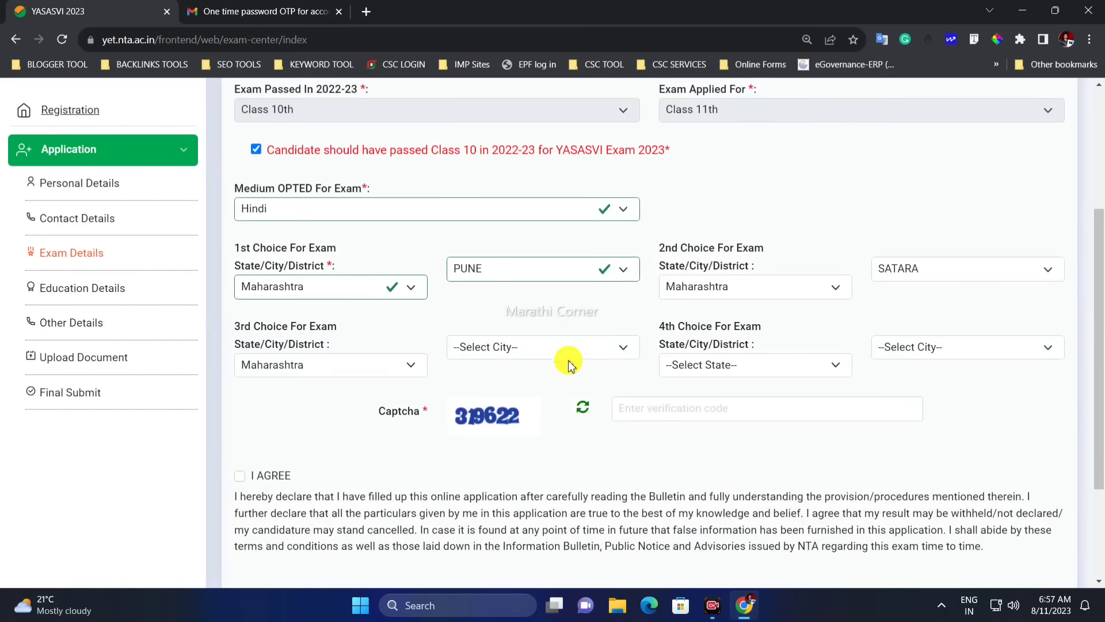
{"action": "scroll", "coordinate": [595, 274], "scroll_direction": "down", "scroll_amount": 5}
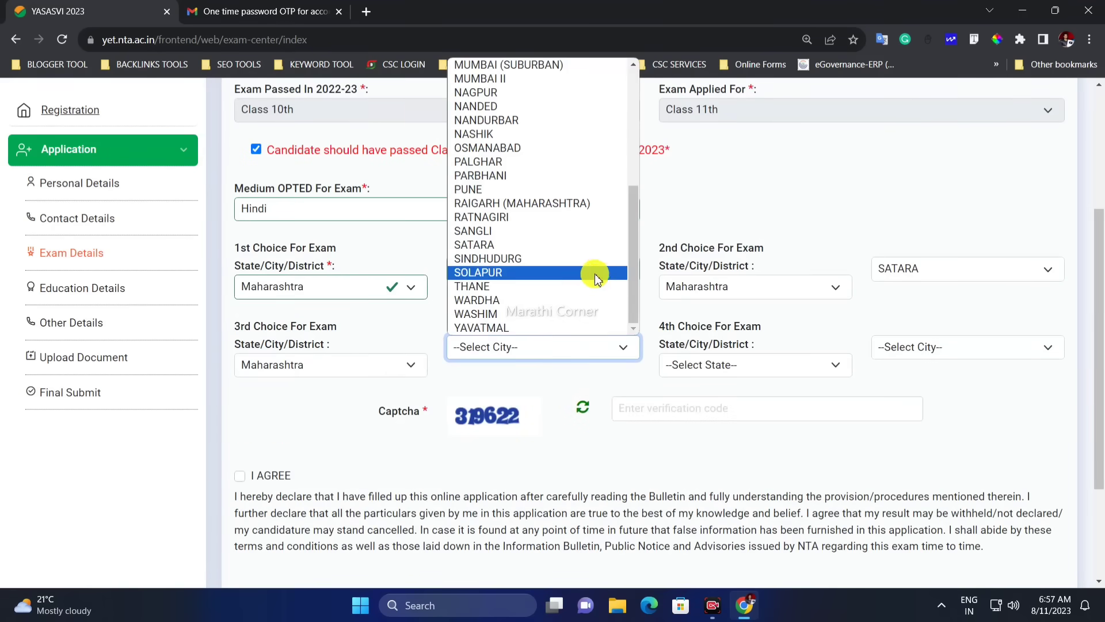
{"action": "left_click", "coordinate": [523, 273]}
Set the 4th choice exam centre to Maharashtra, KOLHAPUR
{"action": "left_click", "coordinate": [723, 365]}
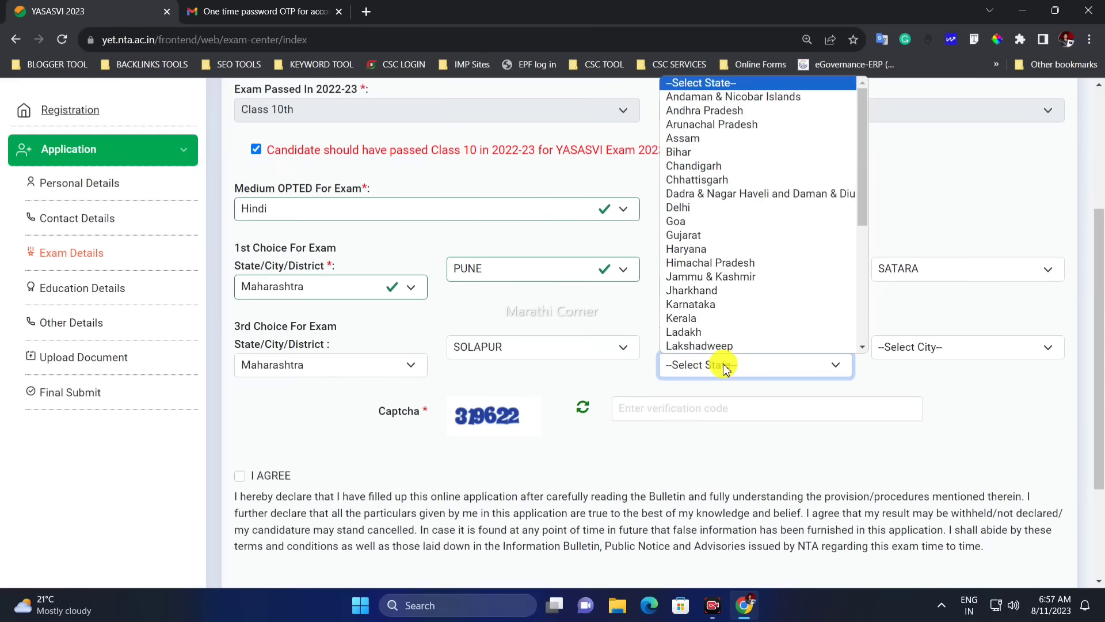
{"action": "key", "text": "m"}
{"action": "key", "text": "Down"}
{"action": "key", "text": "Down"}
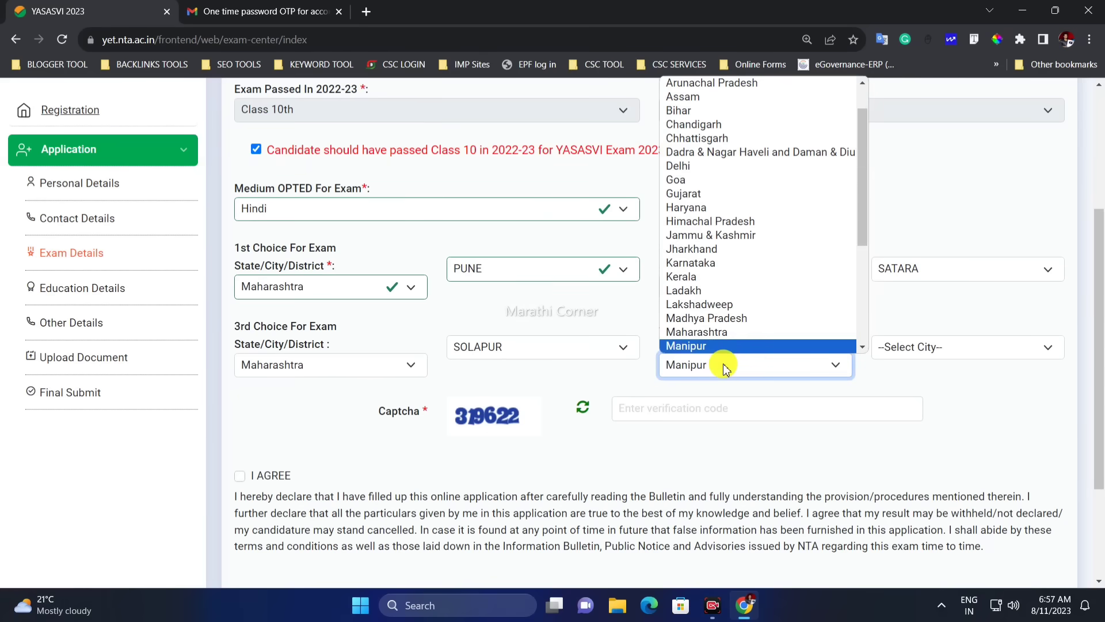
{"action": "key", "text": "Return"}
{"action": "left_click", "coordinate": [723, 365]}
{"action": "key", "text": "Up"}
{"action": "key", "text": "Return"}
{"action": "left_click", "coordinate": [907, 347]}
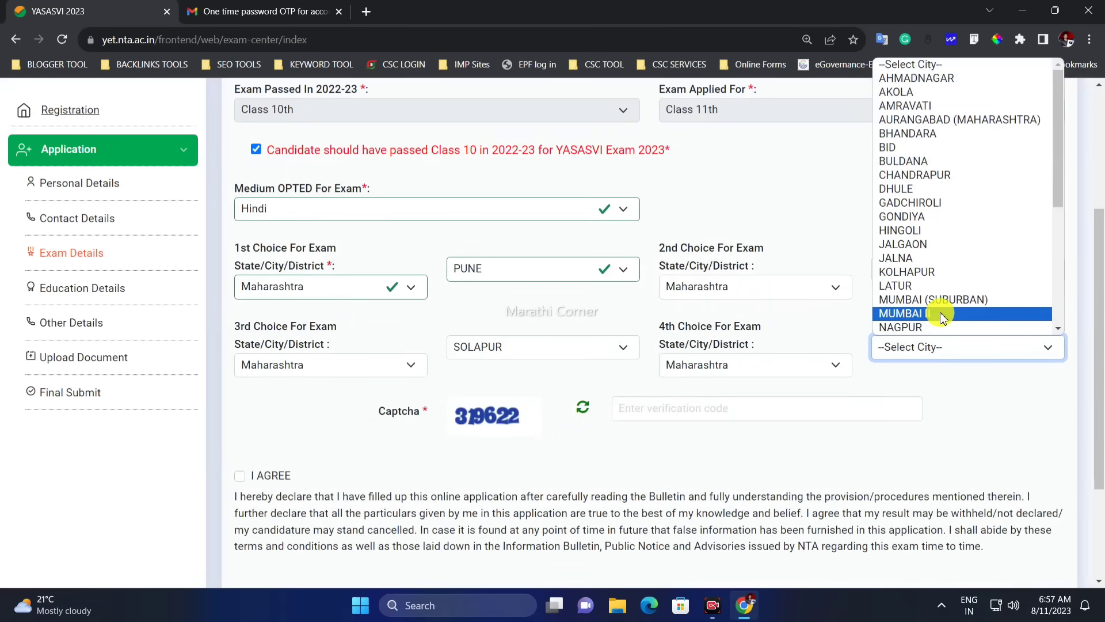
{"action": "left_click", "coordinate": [926, 273]}
Enter the captcha code, accept the I AGREE declaration and save the exam details
{"action": "scroll", "coordinate": [633, 397], "scroll_direction": "down", "scroll_amount": 1}
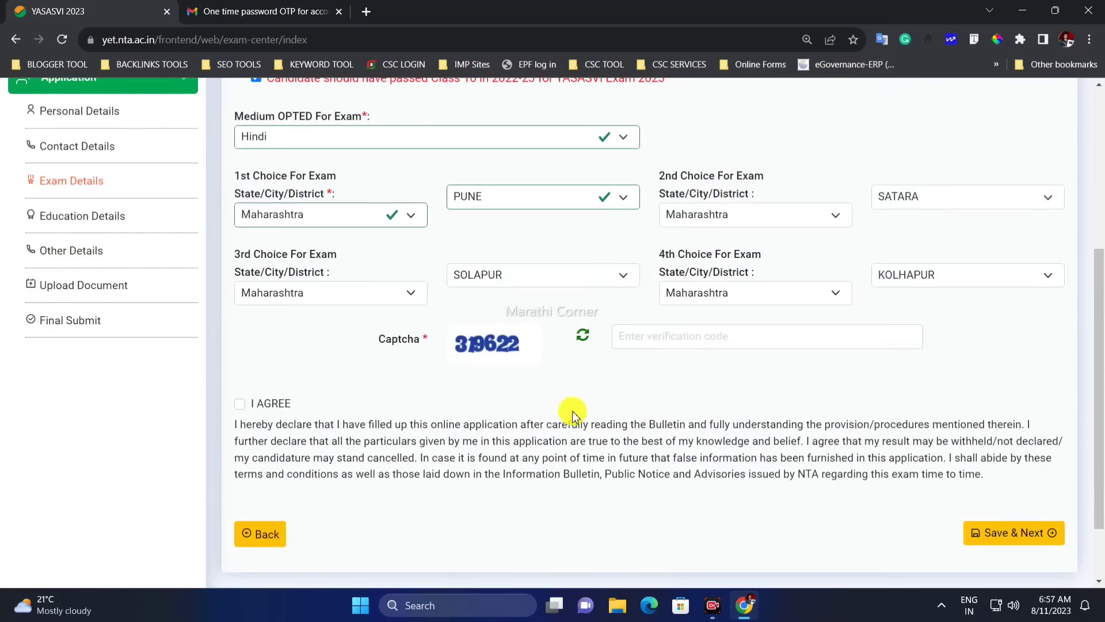
{"action": "scroll", "coordinate": [574, 414], "scroll_direction": "down", "scroll_amount": 1}
{"action": "left_click", "coordinate": [648, 265]}
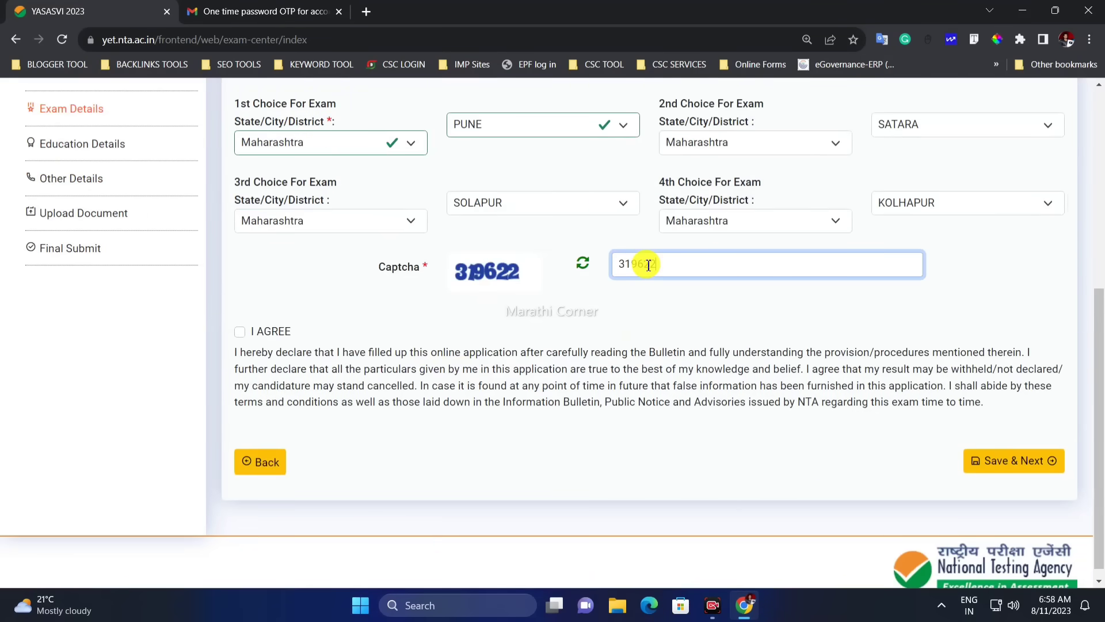
{"action": "type", "text": "319622"}
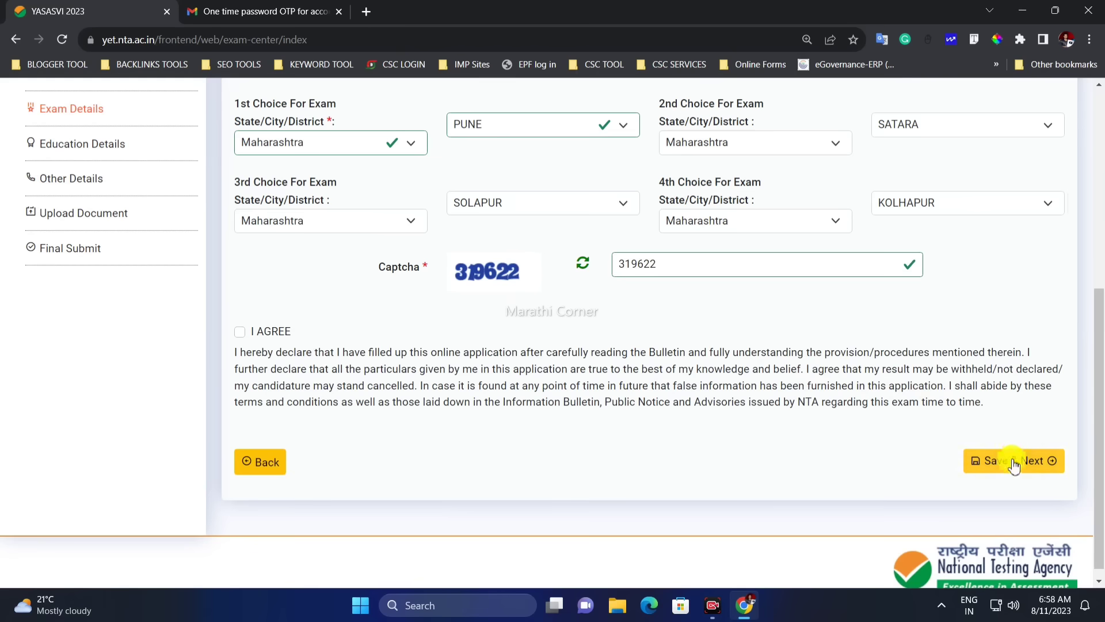
{"action": "left_click", "coordinate": [996, 462]}
{"action": "left_click", "coordinate": [240, 332]}
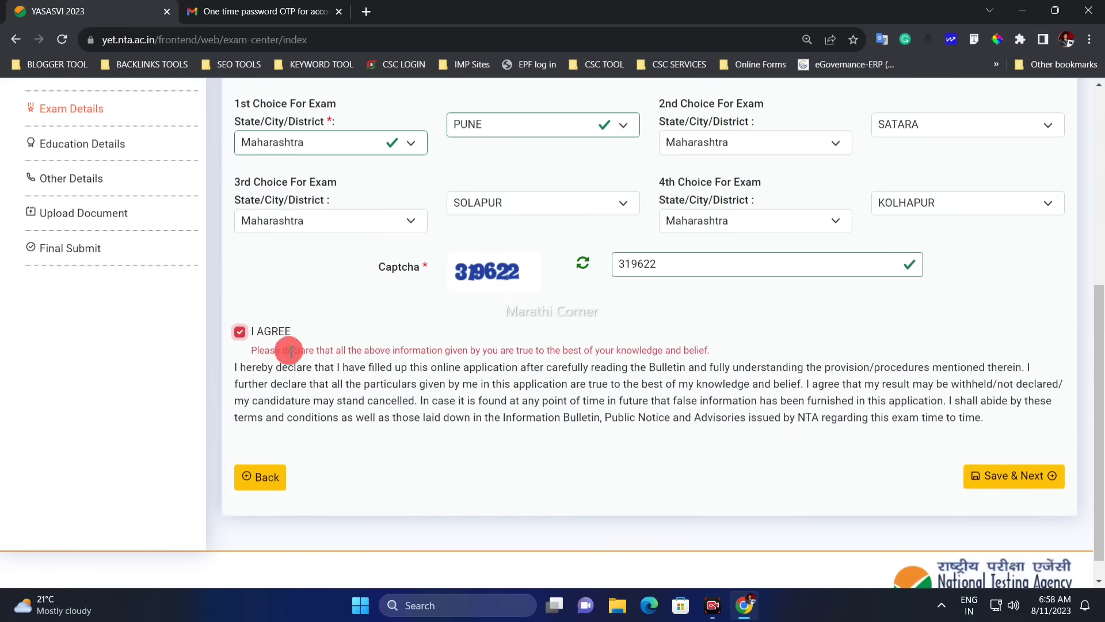
{"action": "left_click", "coordinate": [1027, 461]}
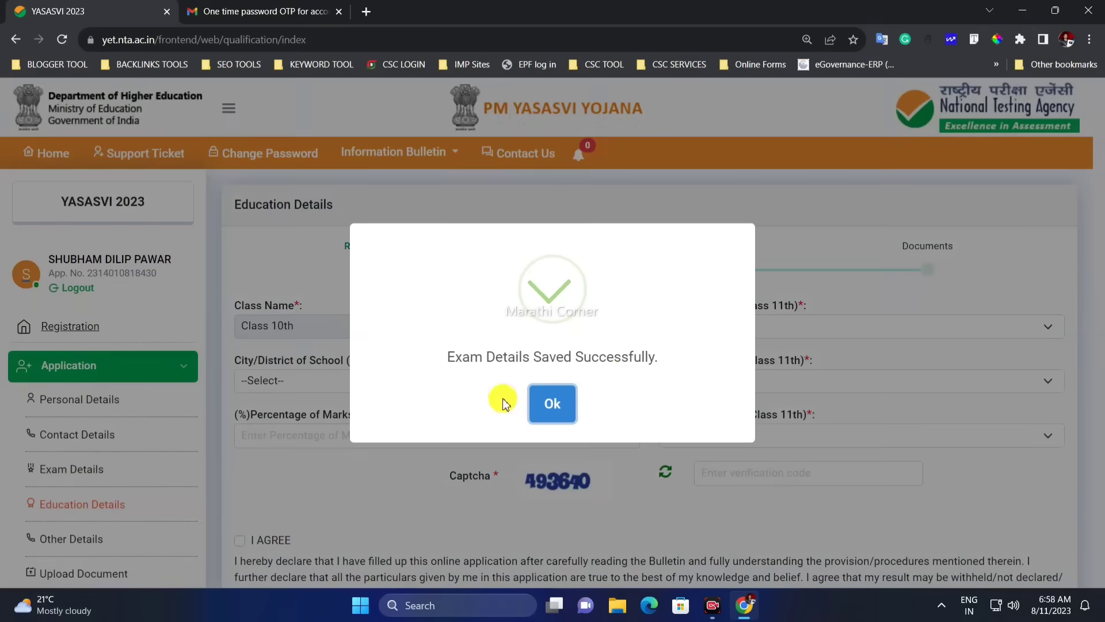
Set the State of School to Maharashtra
{"action": "left_click_drag", "start_coordinate": [447, 357], "coordinate": [583, 390]}
{"action": "left_click", "coordinate": [552, 403]}
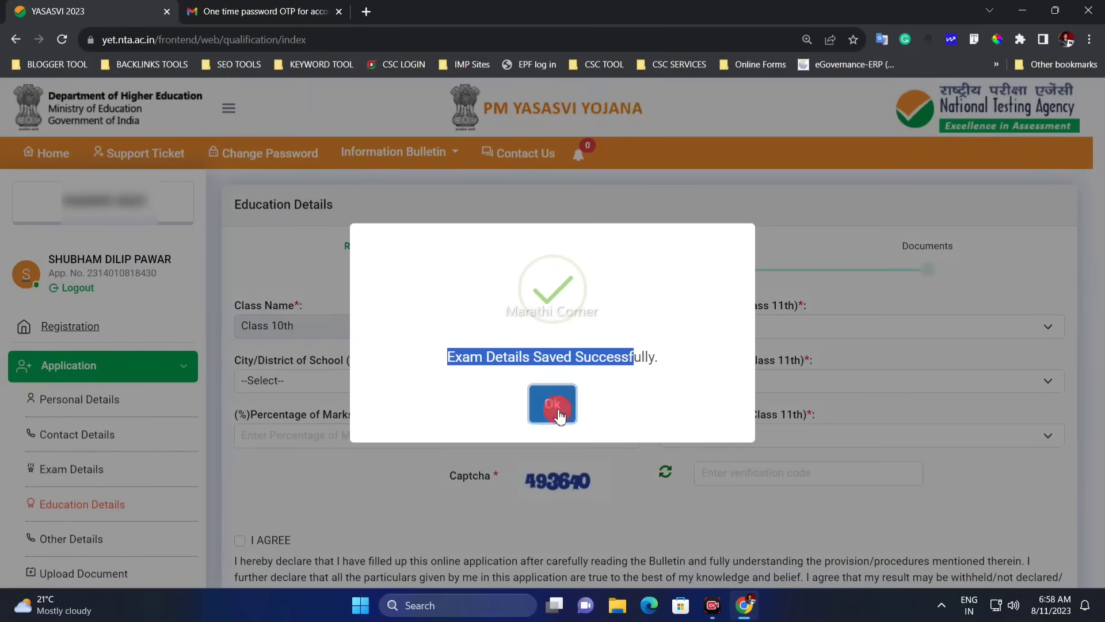
{"action": "scroll", "coordinate": [461, 339], "scroll_direction": "down", "scroll_amount": 3}
{"action": "scroll", "coordinate": [702, 263], "scroll_direction": "up", "scroll_amount": 2}
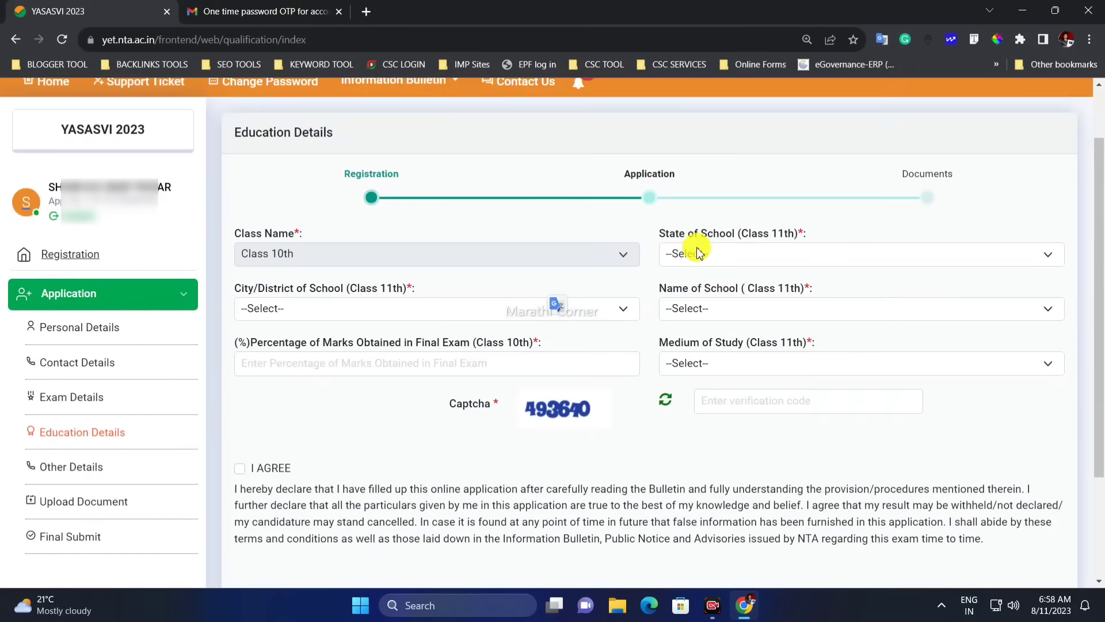
{"action": "left_click_drag", "start_coordinate": [660, 234], "coordinate": [792, 235]}
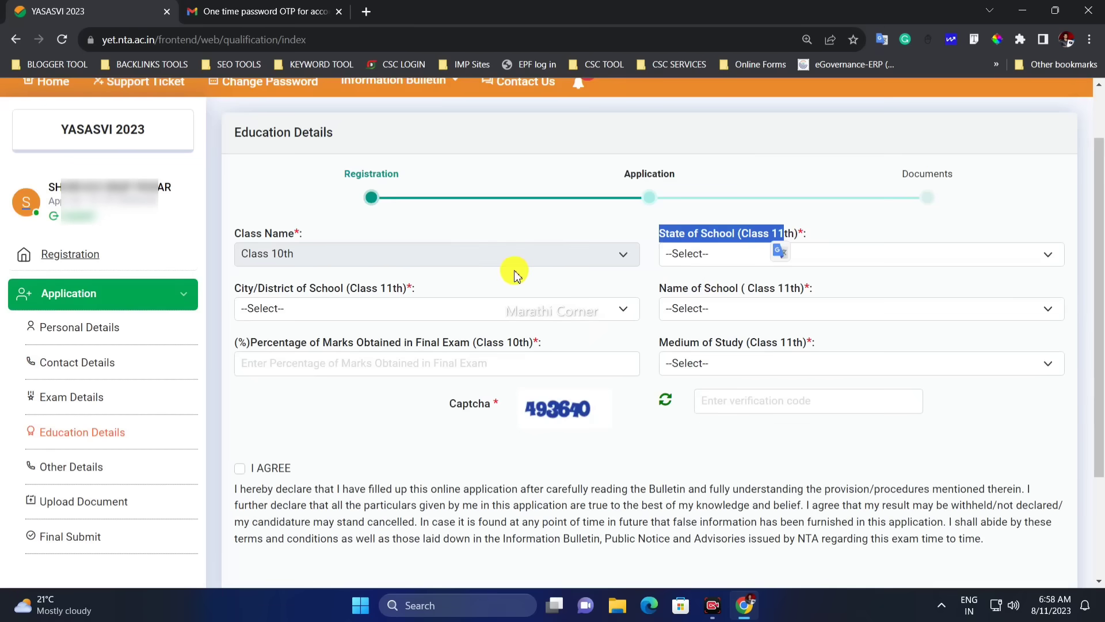
{"action": "left_click", "coordinate": [656, 275]}
{"action": "left_click_drag", "start_coordinate": [666, 234], "coordinate": [731, 235]}
{"action": "left_click", "coordinate": [683, 271]}
{"action": "left_click", "coordinate": [682, 256]}
{"action": "type", "text": "mah"}
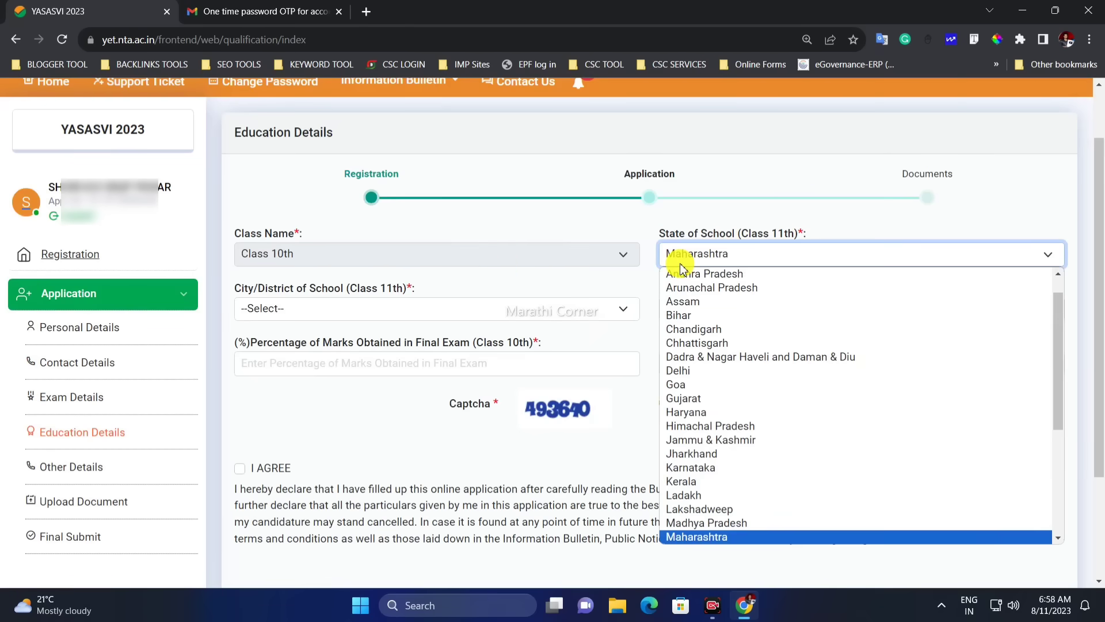
{"action": "key", "text": "Return"}
Set the school's City/District to PUNE
{"action": "left_click_drag", "start_coordinate": [242, 292], "coordinate": [321, 288]}
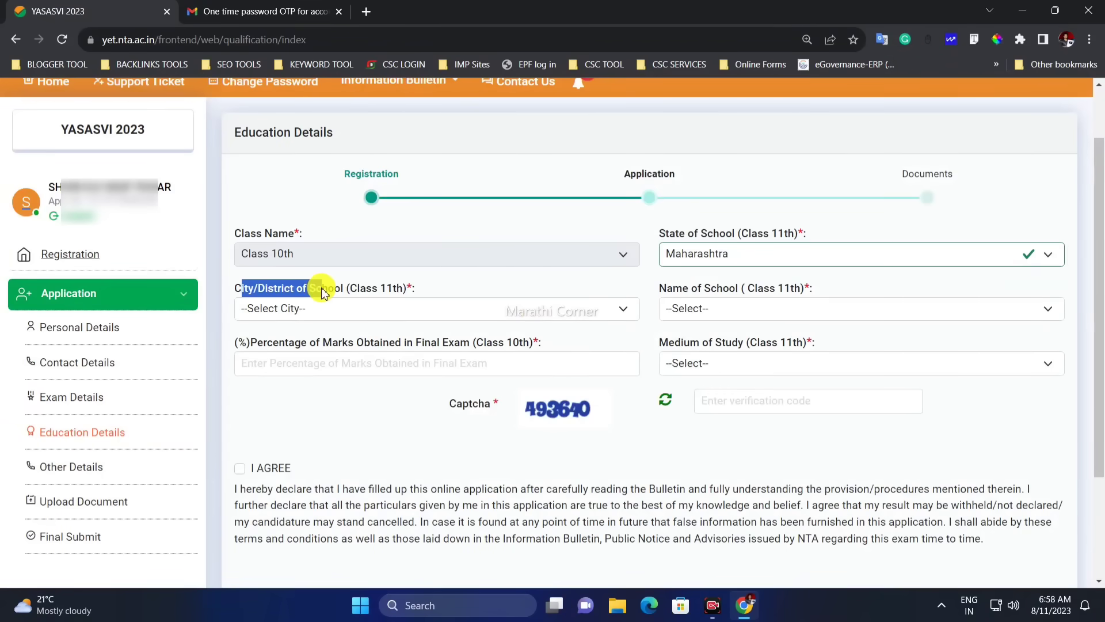
{"action": "left_click", "coordinate": [383, 289]}
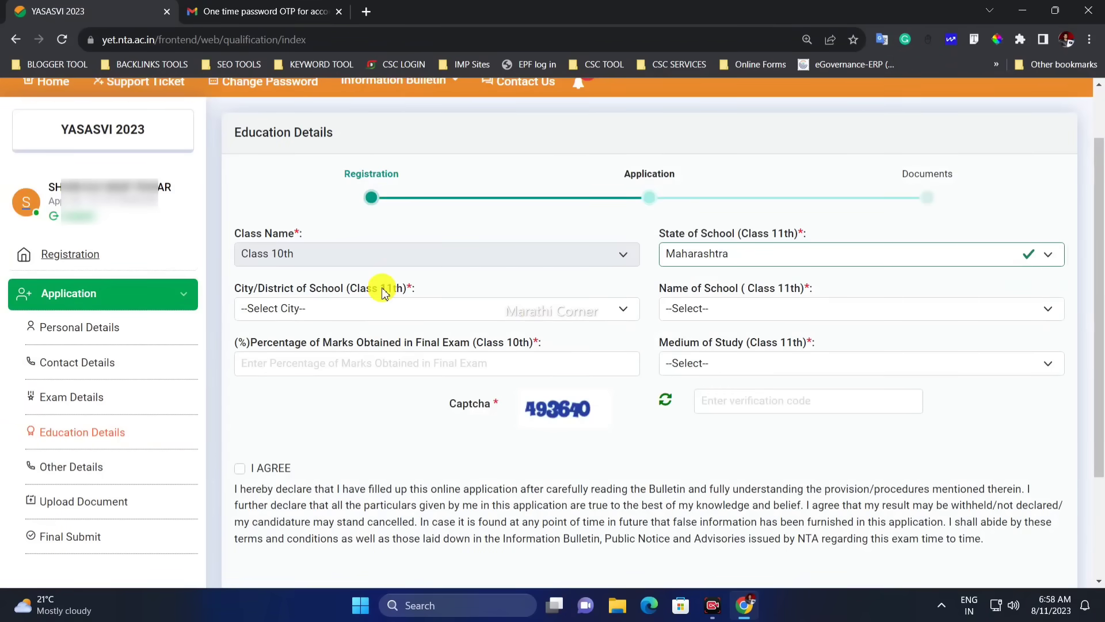
{"action": "left_click", "coordinate": [329, 315]}
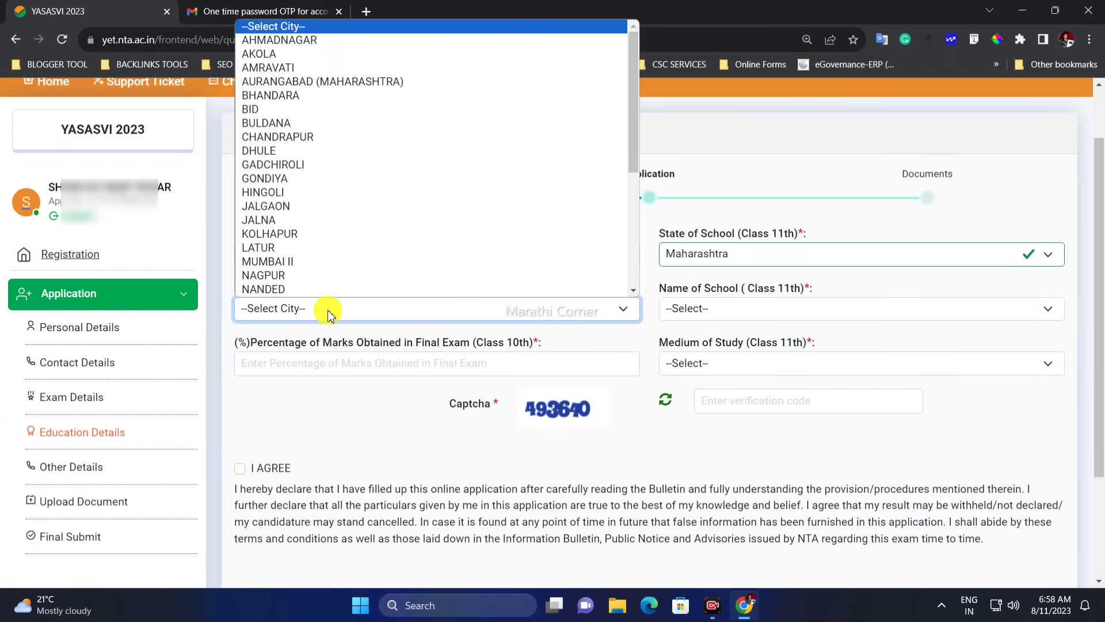
{"action": "key", "text": "p"}
{"action": "key", "text": "p"}
{"action": "key", "text": "p"}
{"action": "key", "text": "Return"}
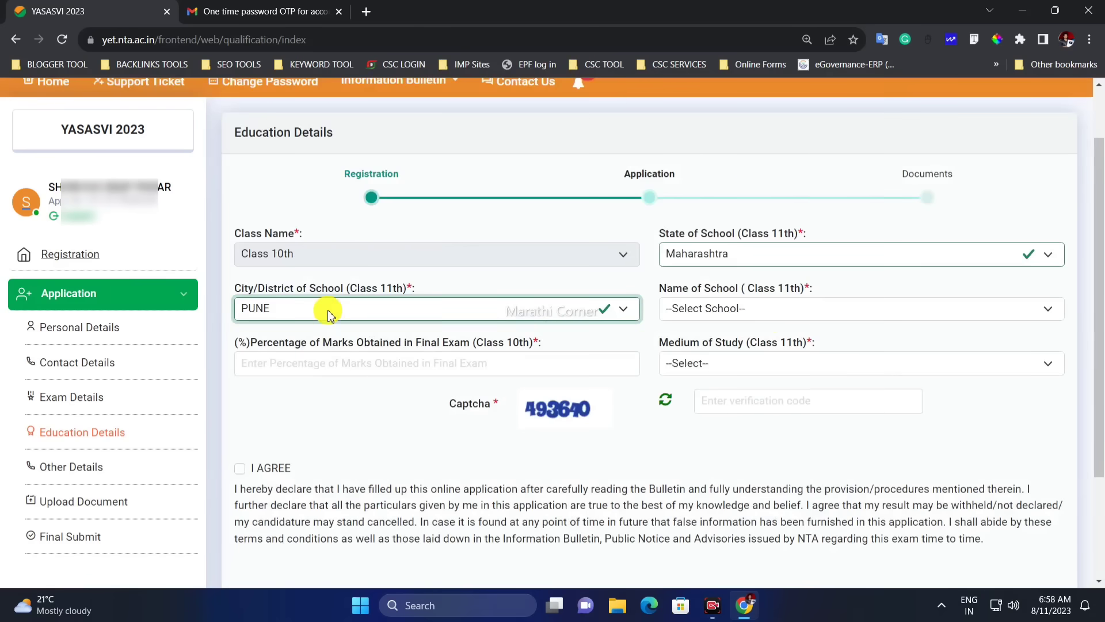
Select MAHATMA GANDHI VIDYALAYA & JUNIOR COLLEGE as the Name of School
{"action": "left_click", "coordinate": [779, 315]}
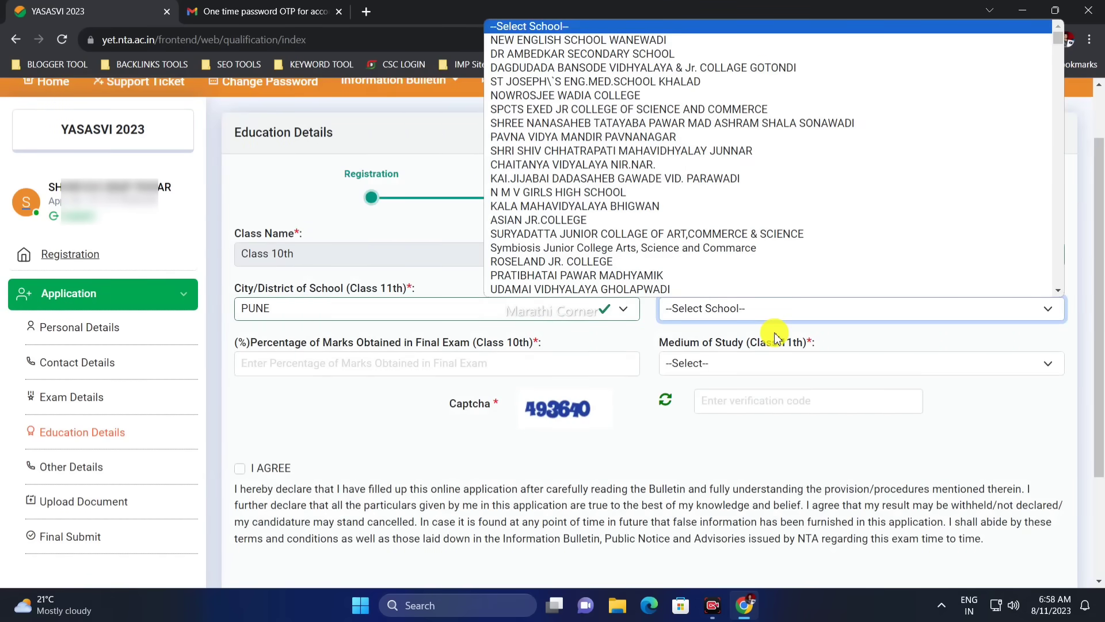
{"action": "key", "text": "m"}
{"action": "key", "text": "m"}
{"action": "key", "text": "m"}
{"action": "key", "text": "m"}
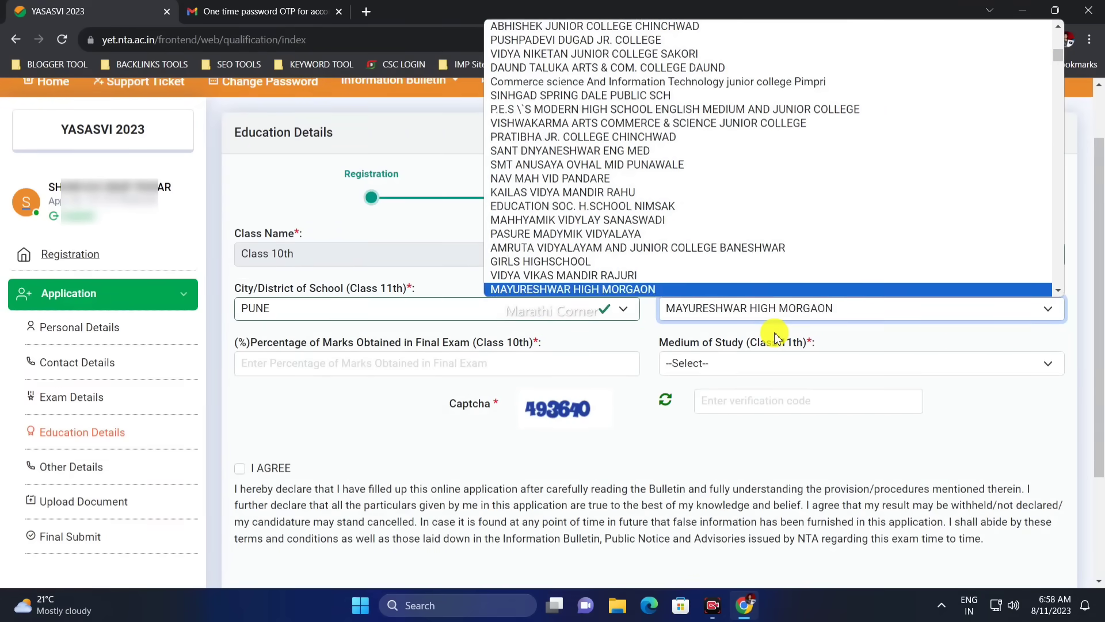
{"action": "key", "text": "m"}
{"action": "key", "text": "m"}
{"action": "key", "text": "m"}
{"action": "key", "text": "m"}
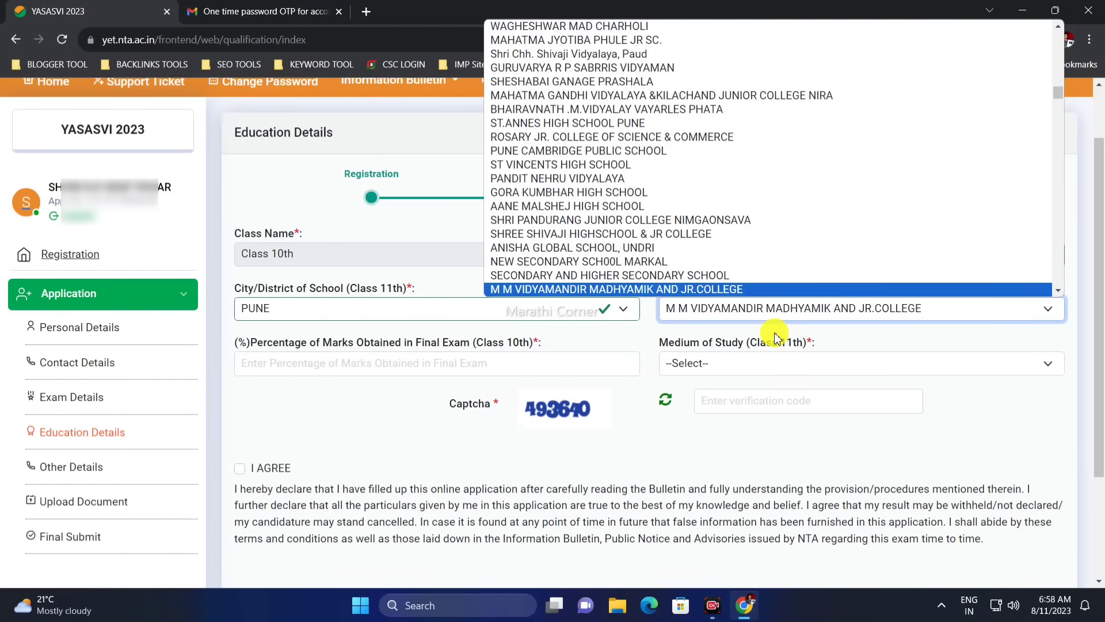
{"action": "key", "text": "m"}
{"action": "key", "text": "m"}
{"action": "key", "text": "m"}
{"action": "key", "text": "m"}
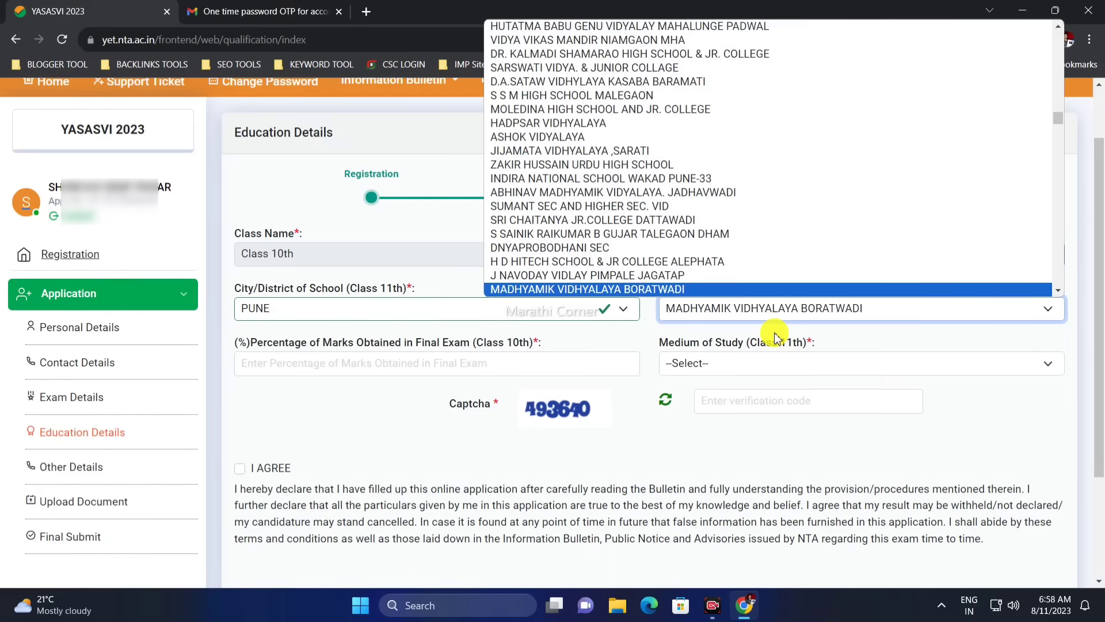
{"action": "key", "text": "m"}
{"action": "key", "text": "m"}
{"action": "key", "text": "m"}
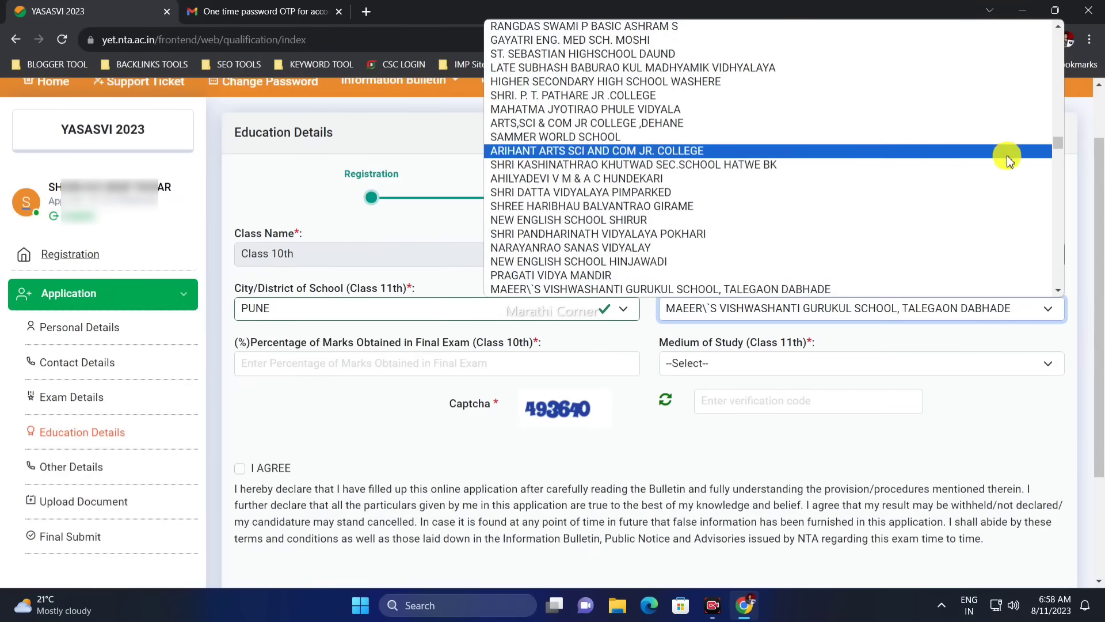
{"action": "scroll", "coordinate": [1059, 151], "scroll_direction": "down", "scroll_amount": 10}
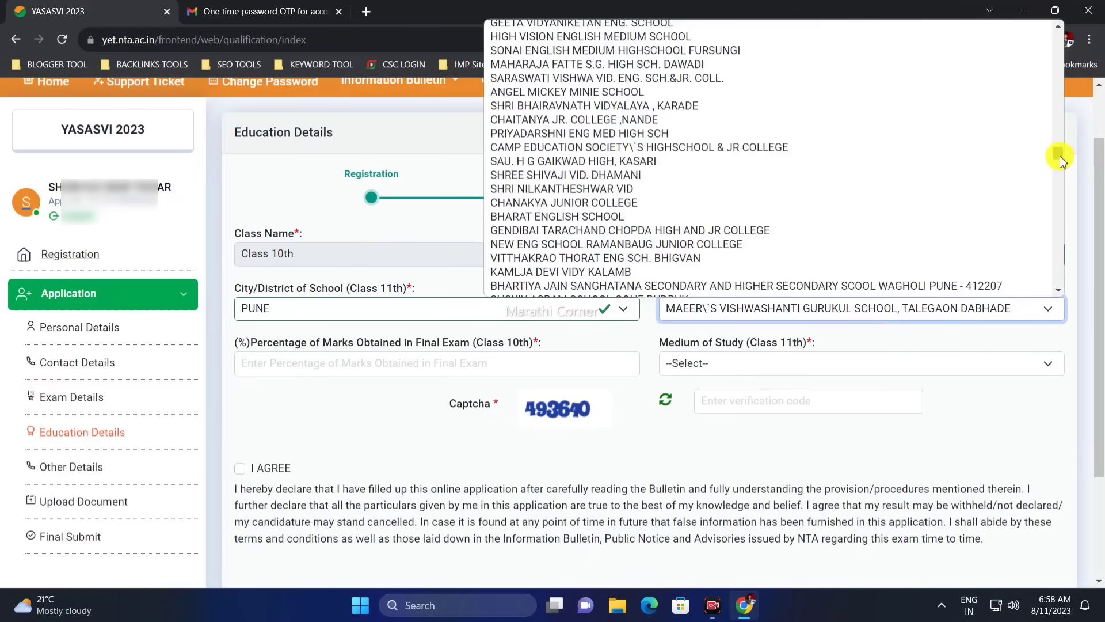
{"action": "left_click_drag", "start_coordinate": [1060, 161], "coordinate": [1059, 170]}
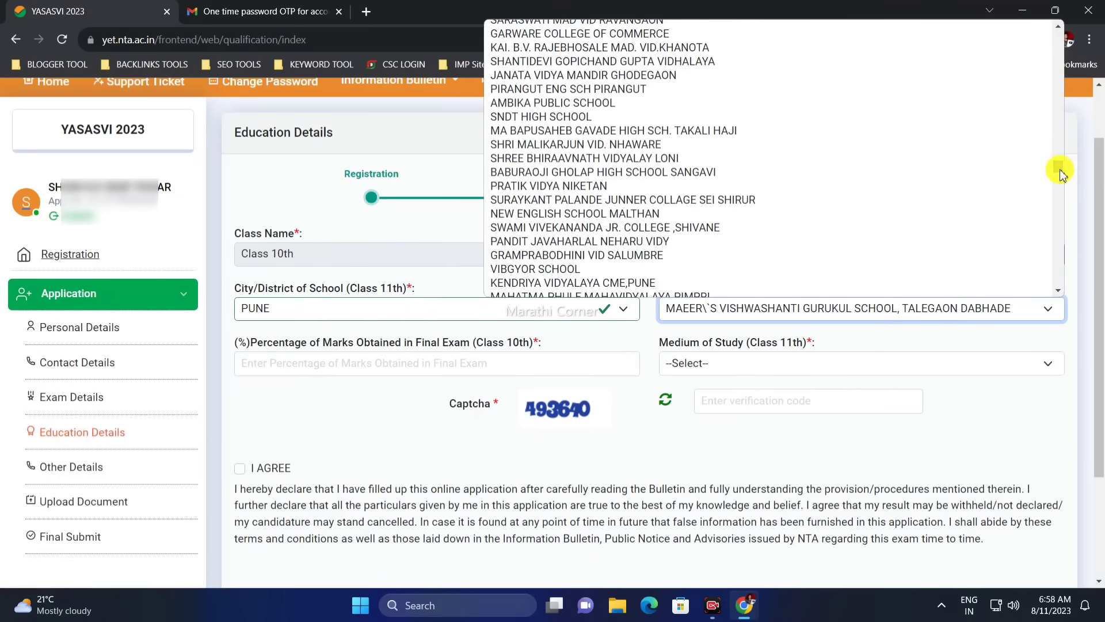
{"action": "key", "text": "Down"}
{"action": "key", "text": "Down"}
{"action": "key", "text": "Down"}
{"action": "key", "text": "Down"}
{"action": "key", "text": "Down"}
{"action": "key", "text": "Down"}
{"action": "key", "text": "Down"}
{"action": "key", "text": "Down"}
{"action": "key", "text": "Down"}
{"action": "key", "text": "Down"}
{"action": "key", "text": "Down"}
{"action": "key", "text": "Down"}
{"action": "key", "text": "Down"}
{"action": "key", "text": "Down"}
{"action": "key", "text": "Down"}
{"action": "key", "text": "Down"}
{"action": "key", "text": "Down"}
{"action": "key", "text": "Down"}
{"action": "key", "text": "Down"}
{"action": "key", "text": "Down"}
{"action": "key", "text": "Down"}
{"action": "key", "text": "Down"}
{"action": "key", "text": "Down"}
{"action": "key", "text": "Down"}
{"action": "key", "text": "Down"}
{"action": "key", "text": "Down"}
{"action": "key", "text": "Down"}
{"action": "key", "text": "Down"}
{"action": "key", "text": "Down"}
{"action": "key", "text": "Down"}
{"action": "key", "text": "Down"}
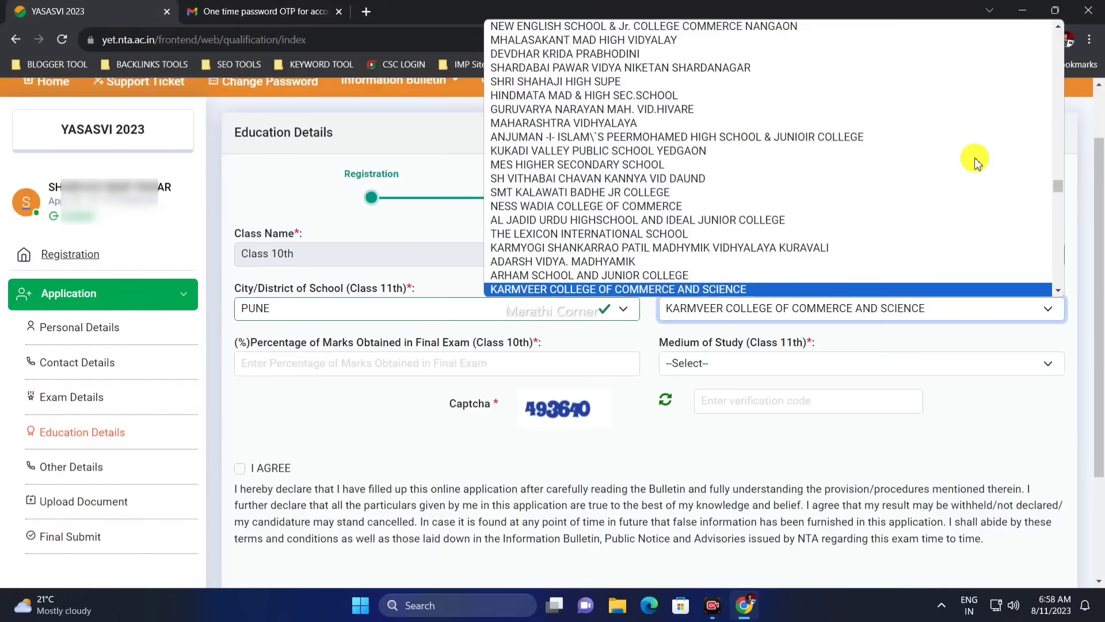
{"action": "key", "text": "Down"}
{"action": "key", "text": "Down"}
{"action": "key", "text": "Down"}
{"action": "key", "text": "Down"}
{"action": "key", "text": "Down"}
{"action": "key", "text": "Down"}
{"action": "key", "text": "Down"}
{"action": "key", "text": "Down"}
{"action": "key", "text": "Down"}
{"action": "key", "text": "Down"}
{"action": "key", "text": "Down"}
{"action": "key", "text": "Down"}
{"action": "key", "text": "Down"}
{"action": "key", "text": "Down"}
{"action": "key", "text": "Down"}
{"action": "key", "text": "Down"}
{"action": "key", "text": "Down"}
{"action": "key", "text": "Down"}
{"action": "key", "text": "Down"}
{"action": "key", "text": "Down"}
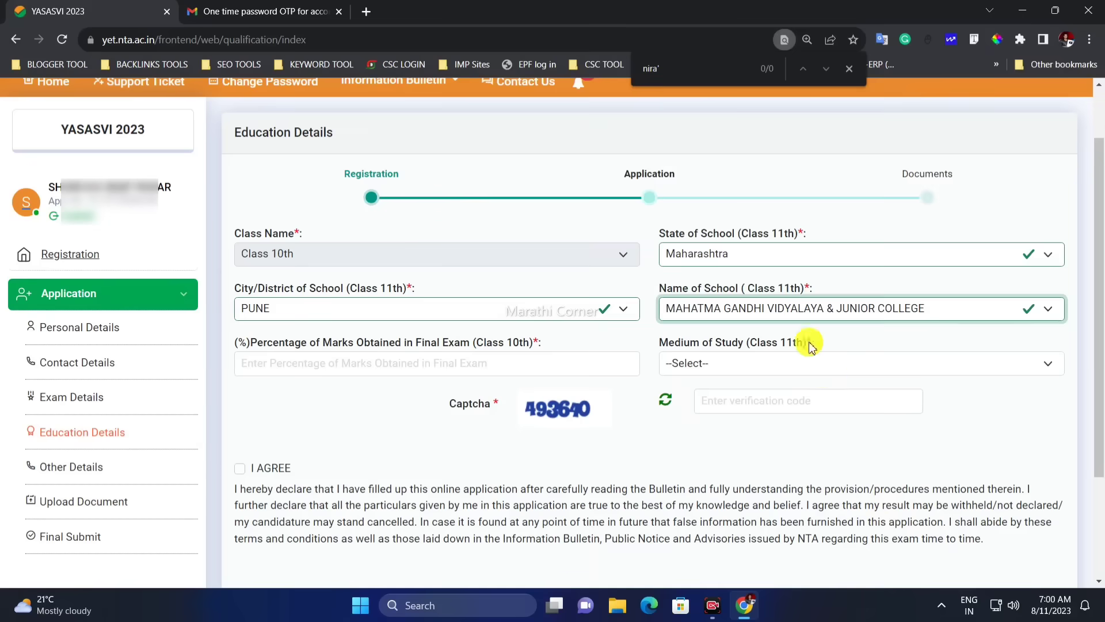
{"action": "left_click", "coordinate": [763, 309]}
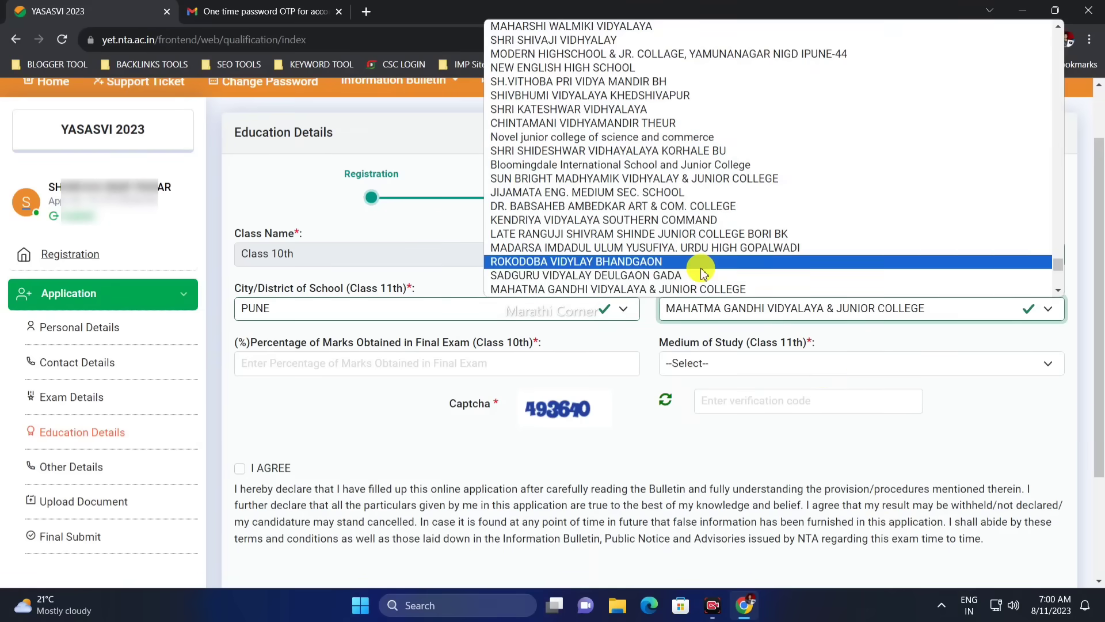
{"action": "left_click", "coordinate": [702, 291]}
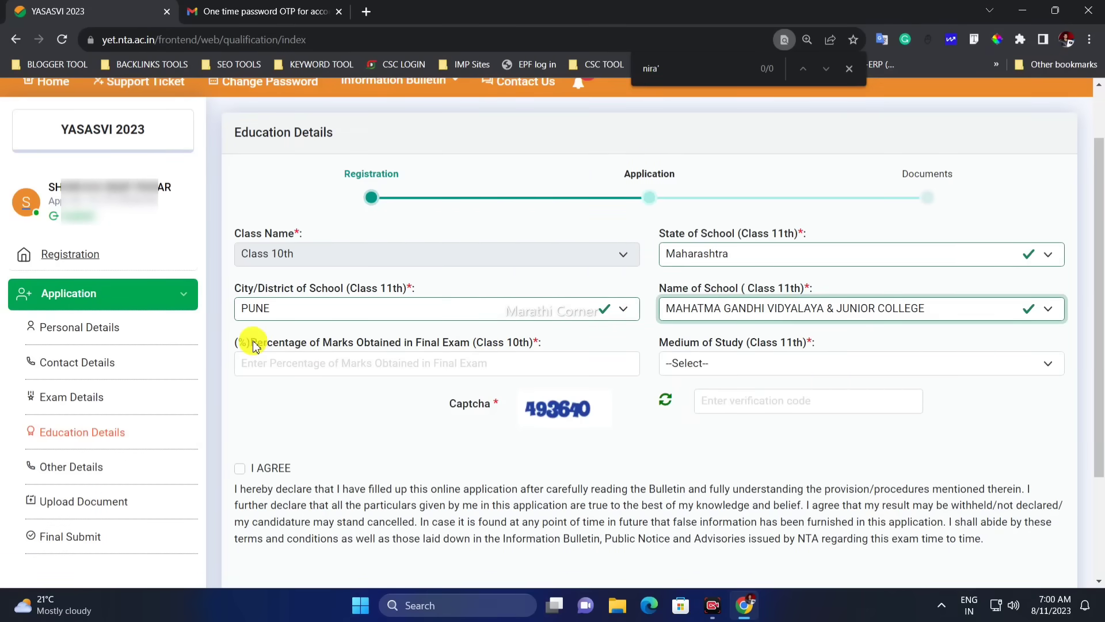
Enter 75 as the Class 10th marks percentage and choose Marathi as medium of study
{"action": "left_click", "coordinate": [432, 349]}
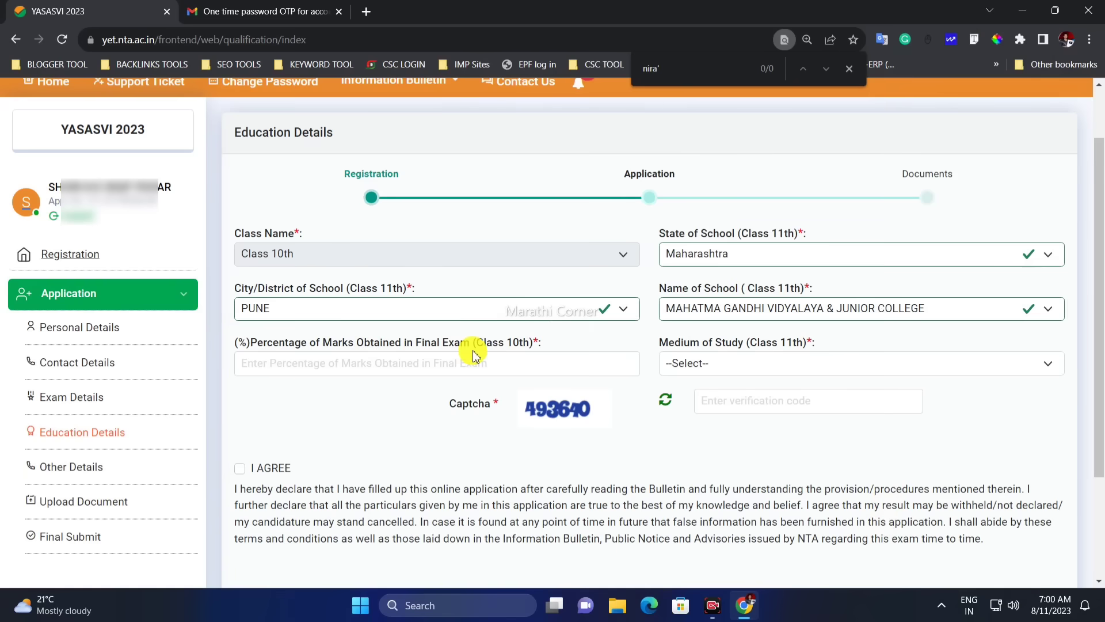
{"action": "left_click", "coordinate": [379, 363]}
{"action": "type", "text": "75"}
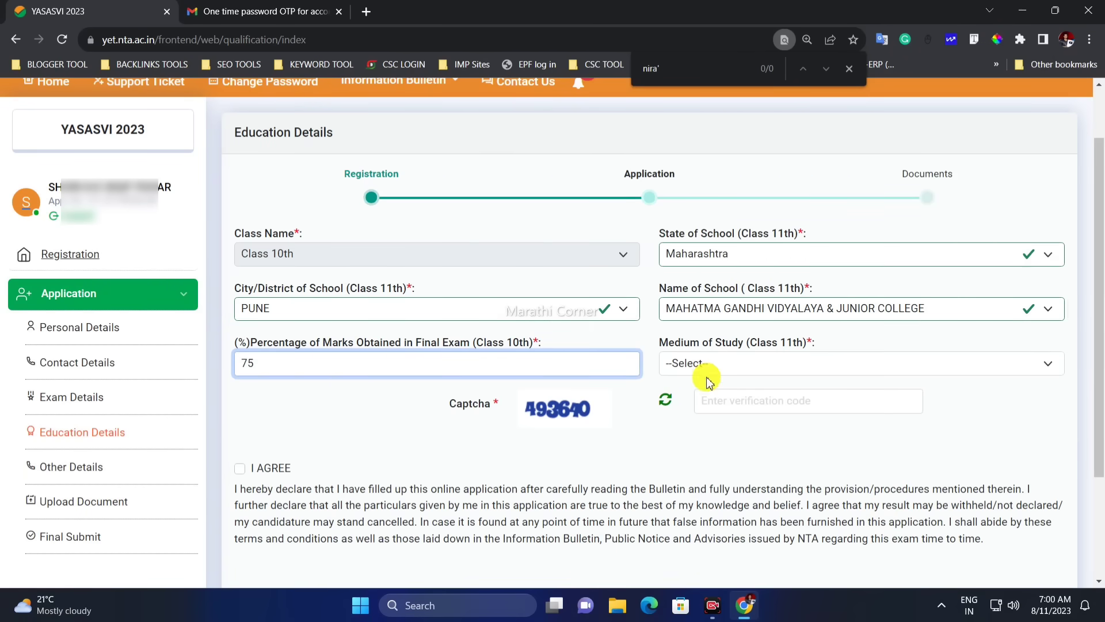
{"action": "left_click", "coordinate": [721, 364]}
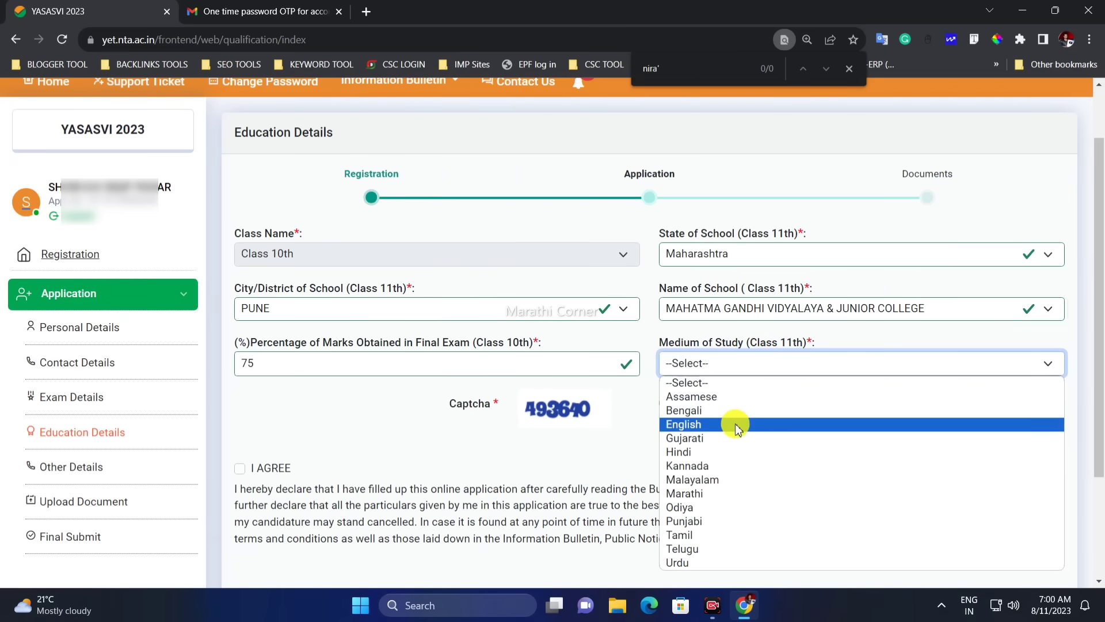
{"action": "left_click", "coordinate": [714, 432]}
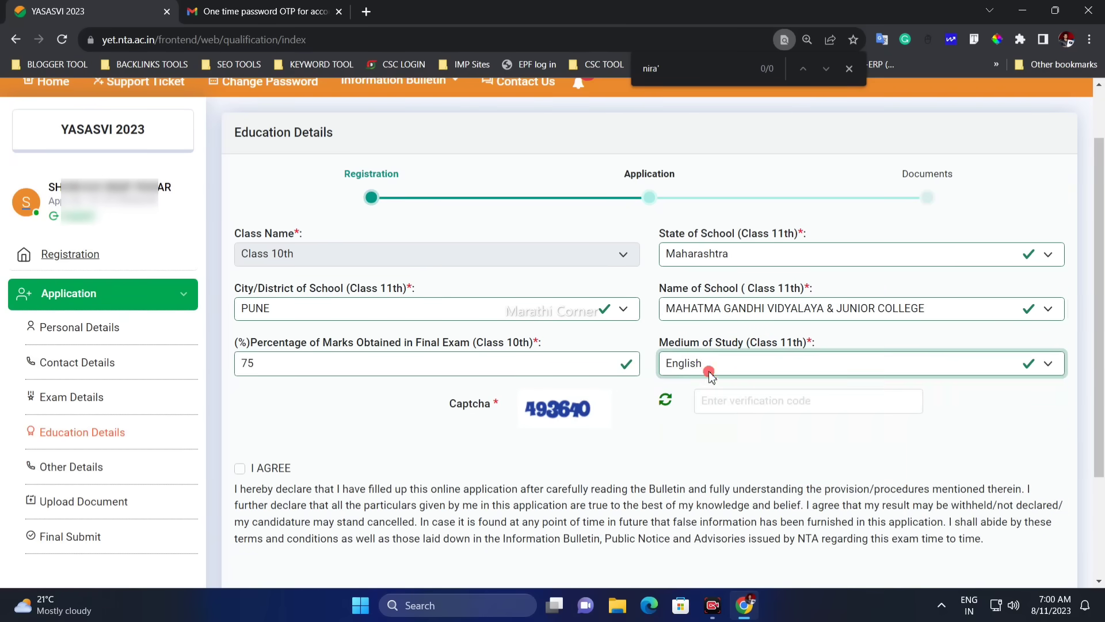
{"action": "left_click", "coordinate": [710, 371]}
{"action": "left_click", "coordinate": [710, 489]}
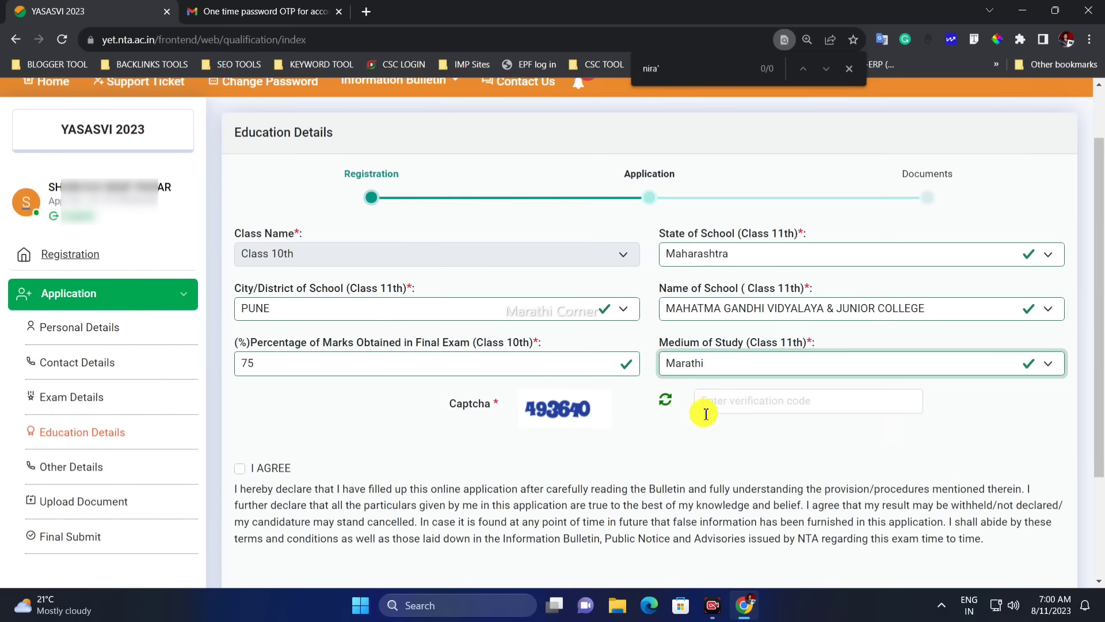
Enter the captcha, accept the declaration and save the education details
{"action": "left_click", "coordinate": [760, 410]}
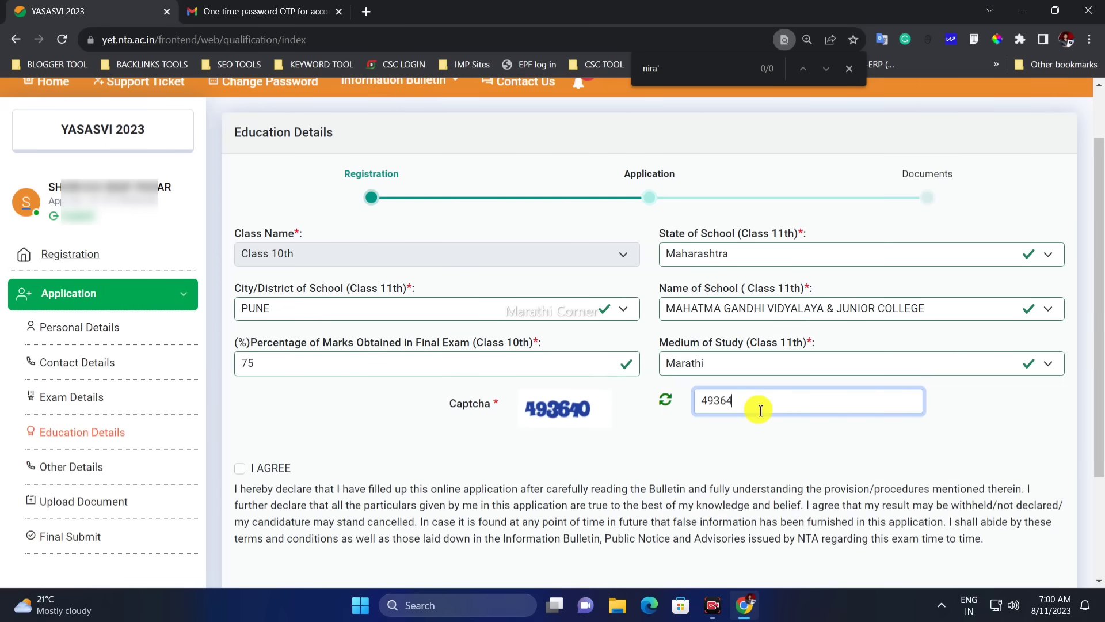
{"action": "scroll", "coordinate": [407, 420], "scroll_direction": "down", "scroll_amount": 2}
{"action": "left_click", "coordinate": [239, 324]}
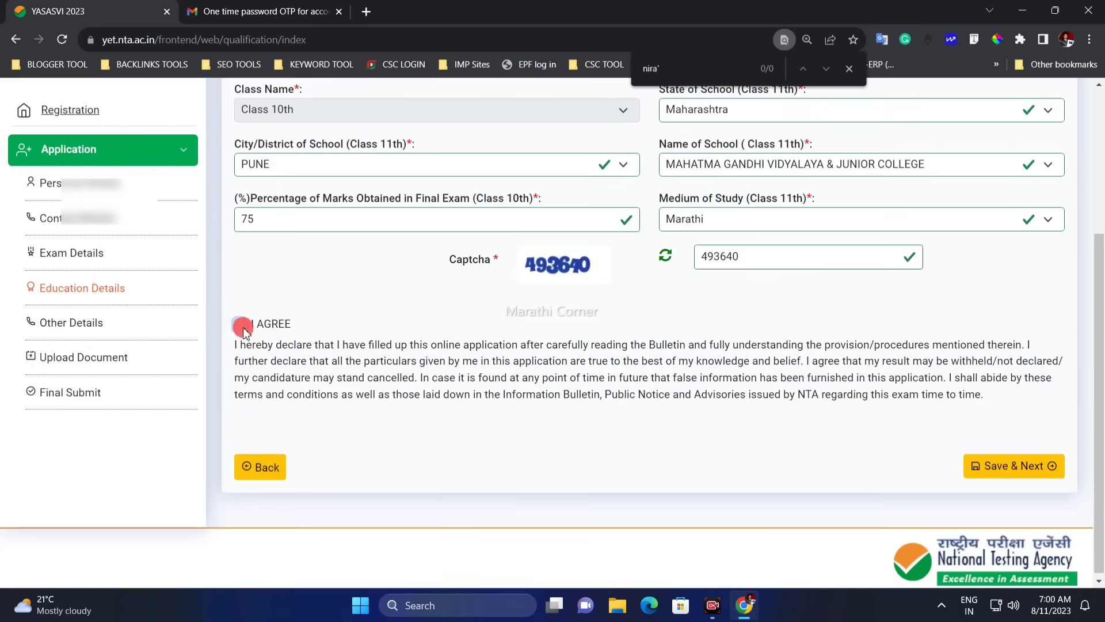
{"action": "left_click", "coordinate": [1024, 467]}
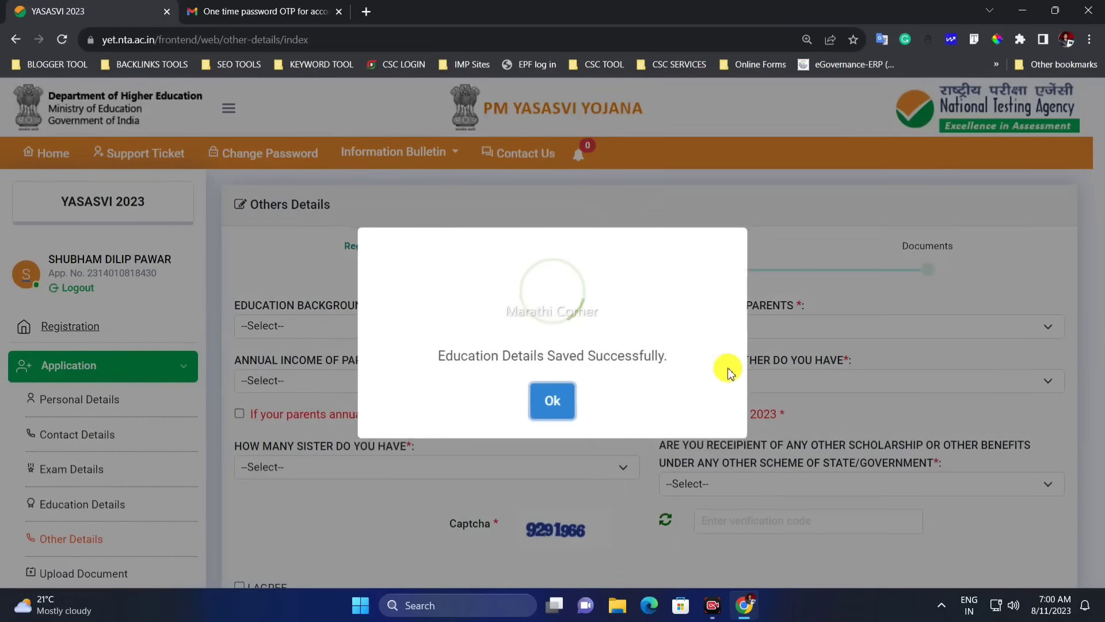
Choose SCHOOL FINAL in the Education Background of Parents dropdown
{"action": "left_click", "coordinate": [552, 403]}
{"action": "scroll", "coordinate": [424, 343], "scroll_direction": "down", "scroll_amount": 2}
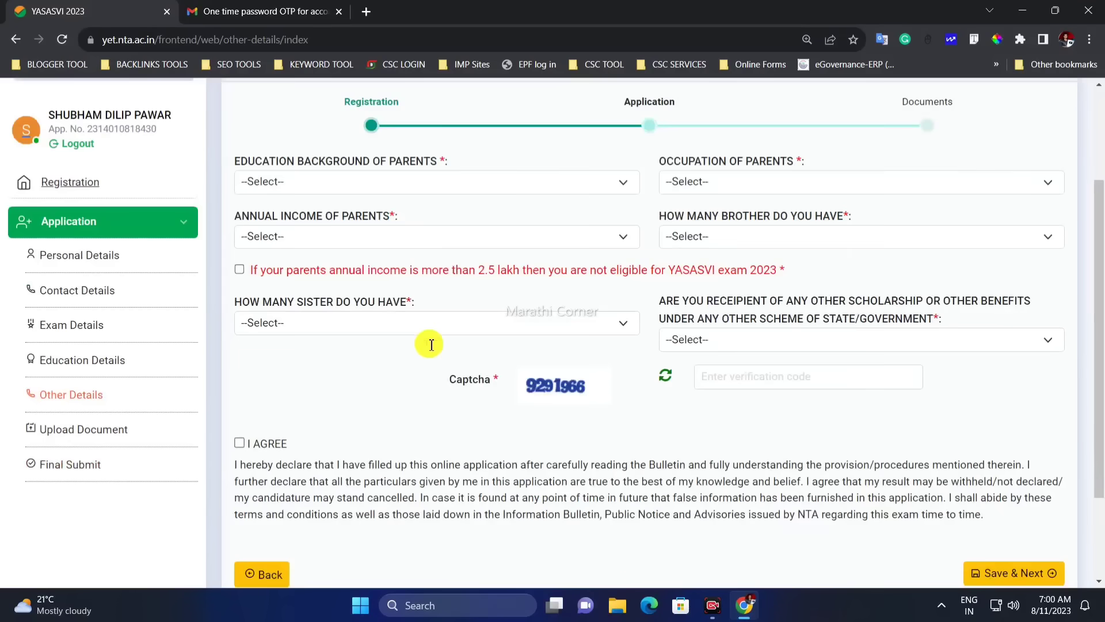
{"action": "left_click_drag", "start_coordinate": [247, 162], "coordinate": [445, 164]}
{"action": "left_click", "coordinate": [445, 164]}
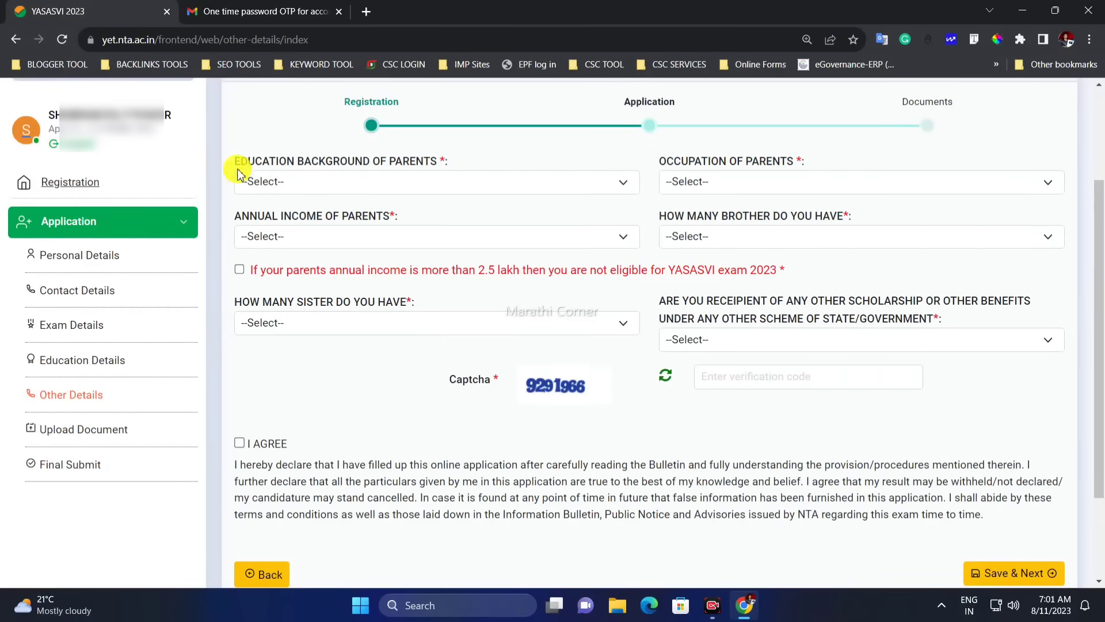
{"action": "left_click", "coordinate": [343, 182]}
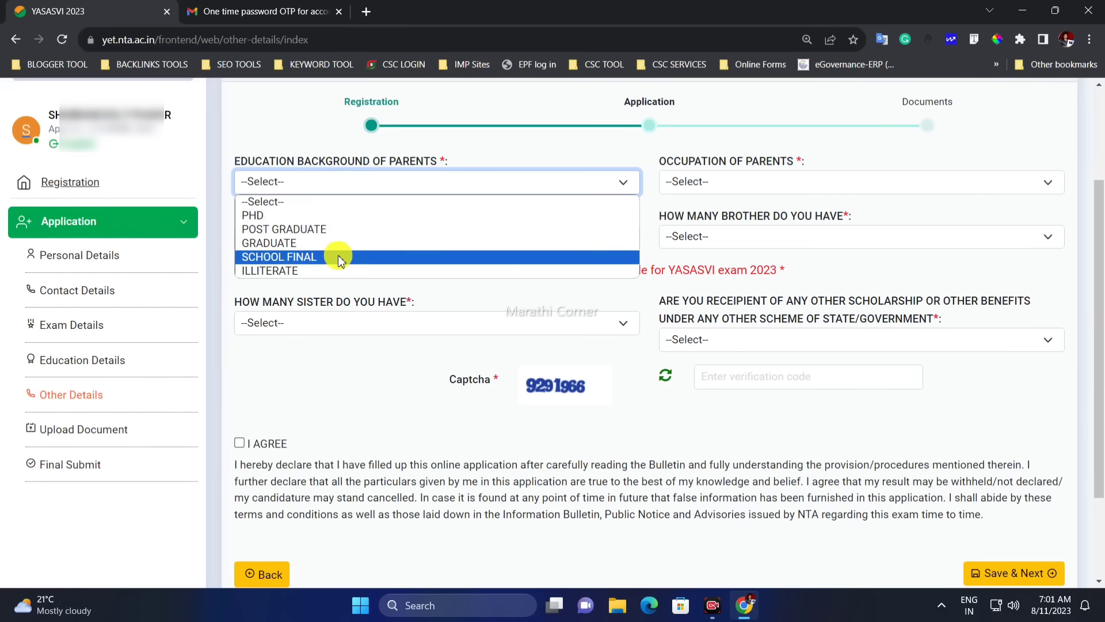
{"action": "left_click", "coordinate": [294, 271]}
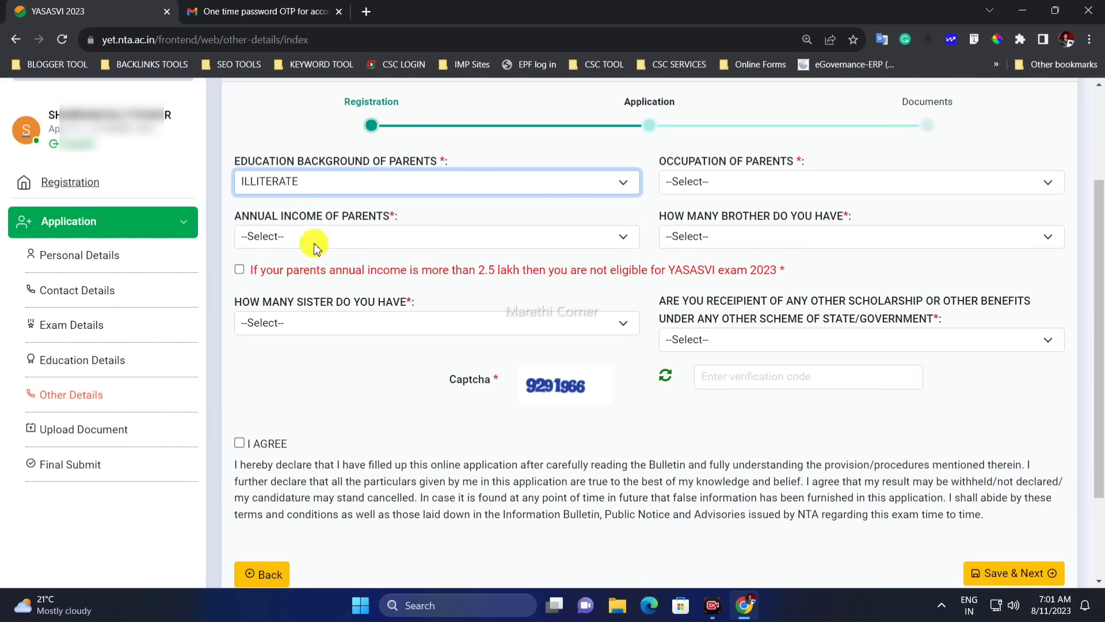
{"action": "left_click", "coordinate": [331, 190]}
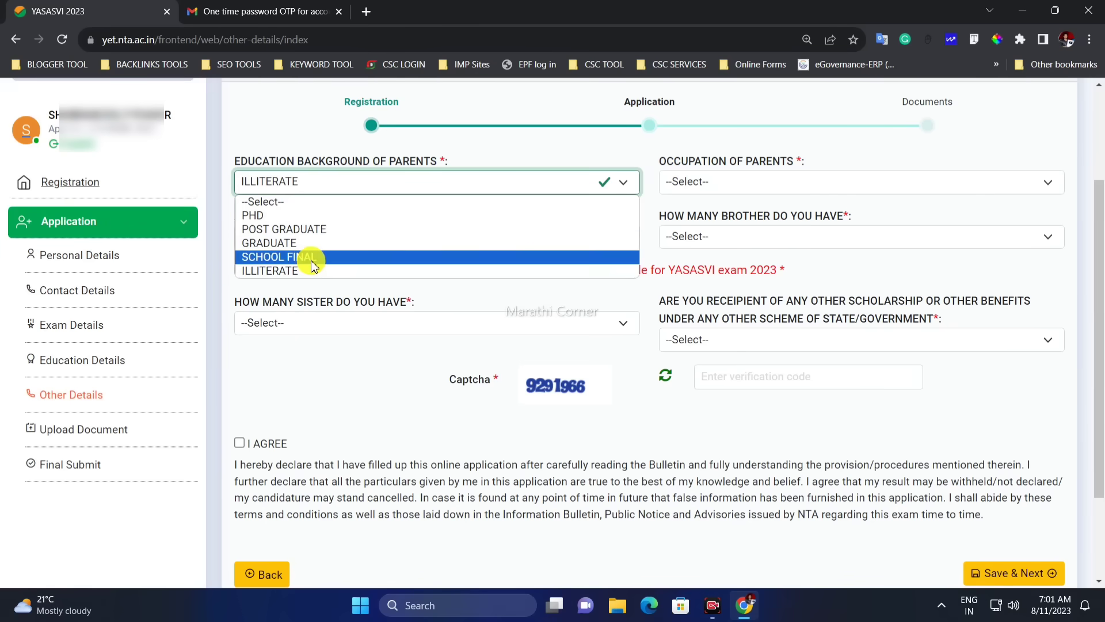
{"action": "left_click", "coordinate": [311, 260]}
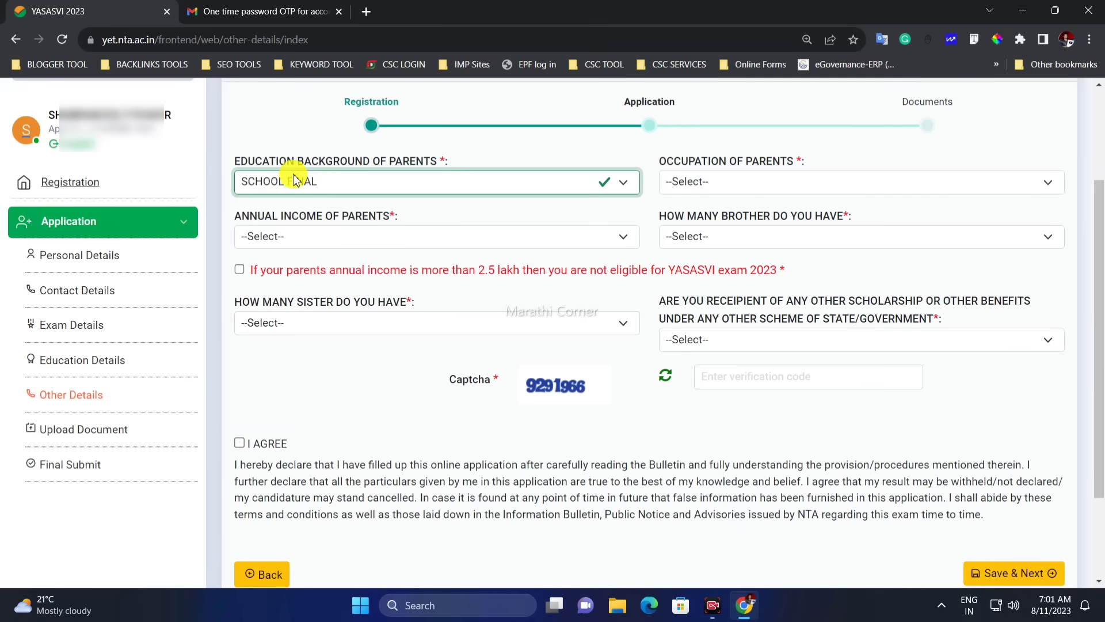
{"action": "left_click", "coordinate": [736, 180]}
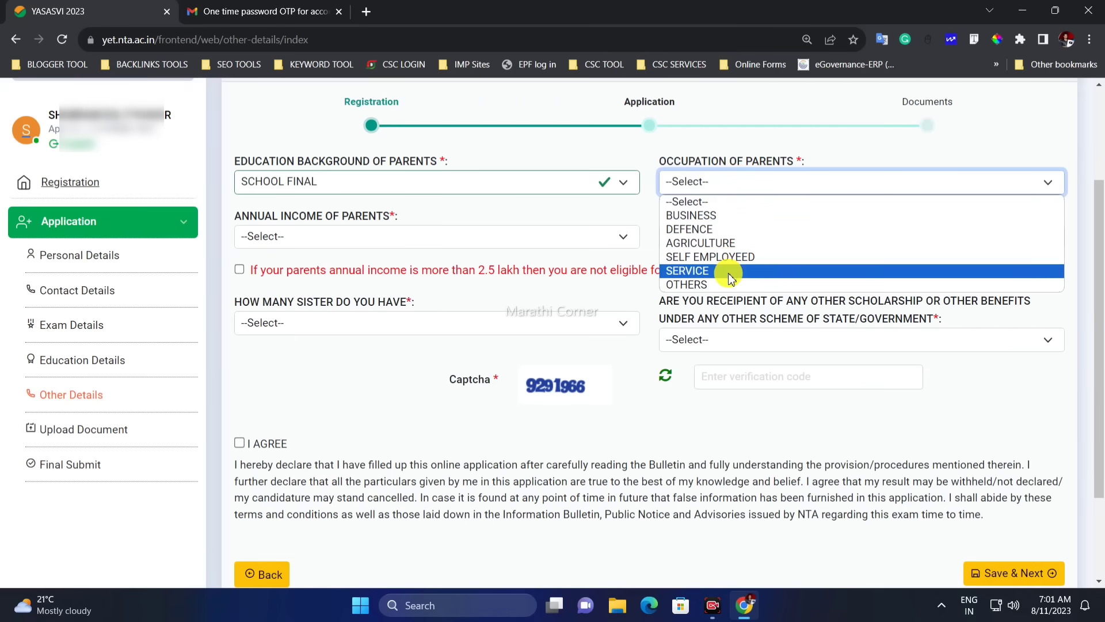
Set parents' occupation to AGRICULTURE and annual income to 'Not more than 2.5 lakhs'
{"action": "left_click", "coordinate": [718, 246]}
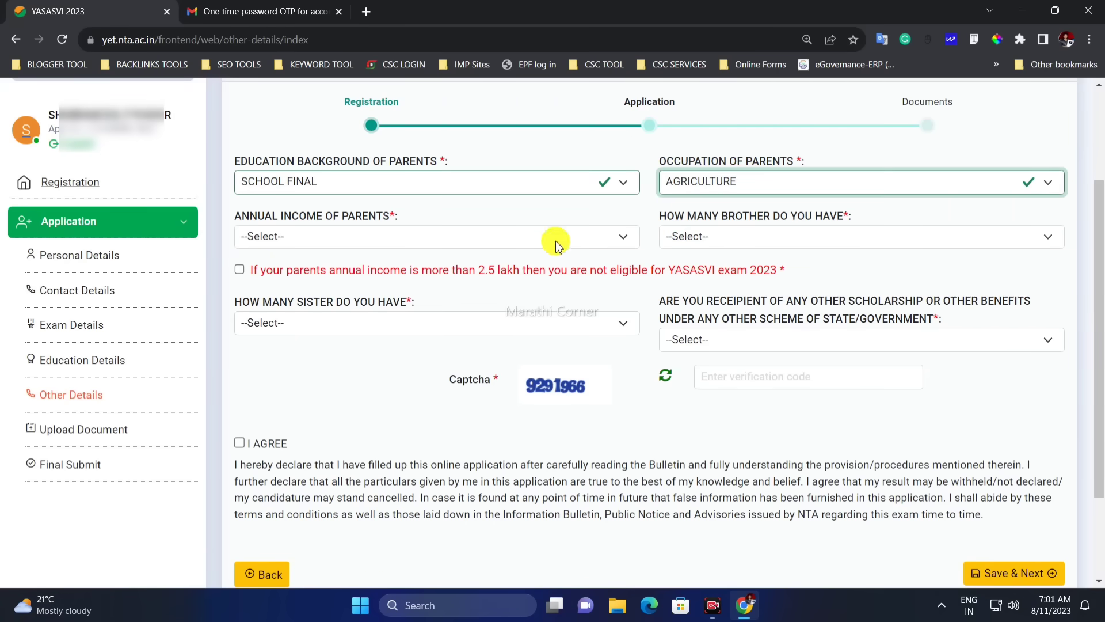
{"action": "left_click", "coordinate": [262, 236]}
{"action": "left_click", "coordinate": [305, 262]}
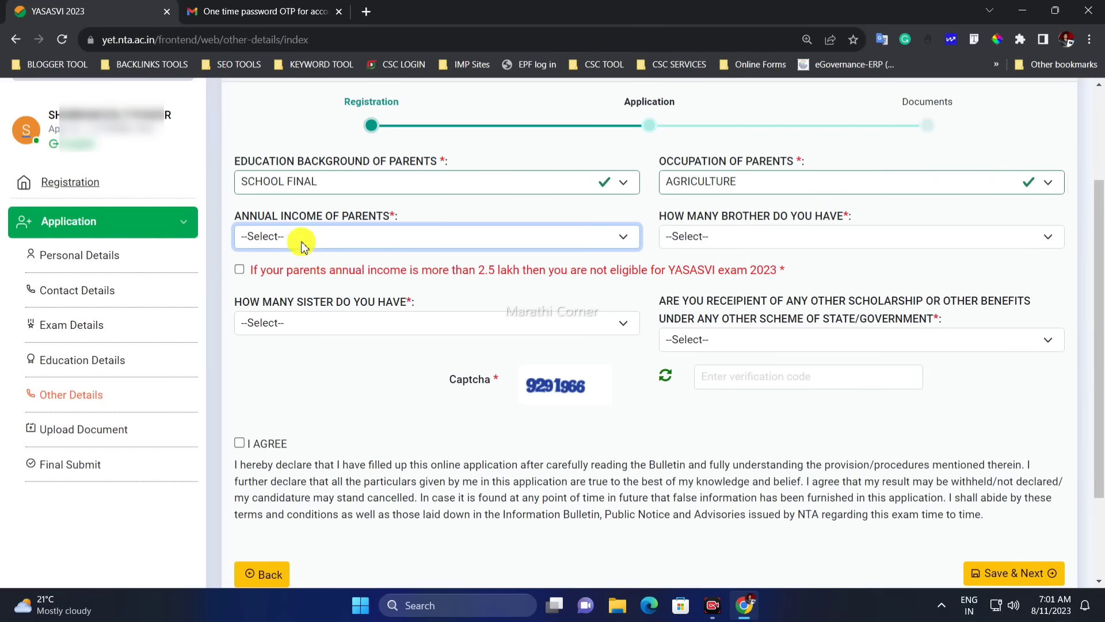
{"action": "left_click", "coordinate": [299, 240]}
{"action": "left_click", "coordinate": [310, 269]}
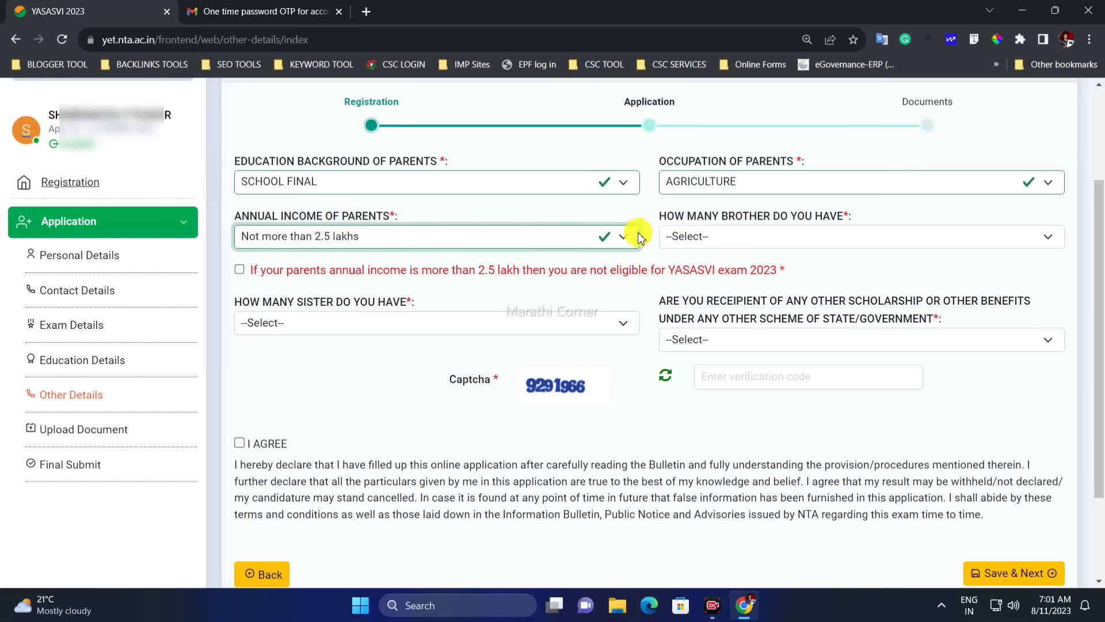
Set the number of brothers to 1 and tick the income eligibility acknowledgement
{"action": "left_click", "coordinate": [816, 218]}
{"action": "left_click", "coordinate": [698, 236]}
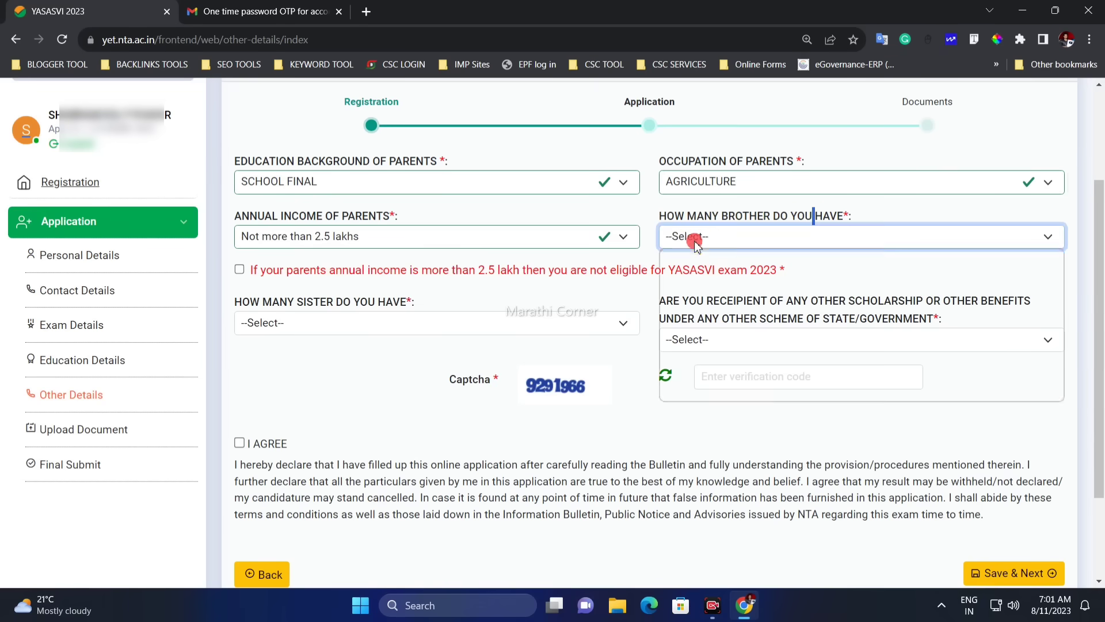
{"action": "left_click", "coordinate": [699, 284]}
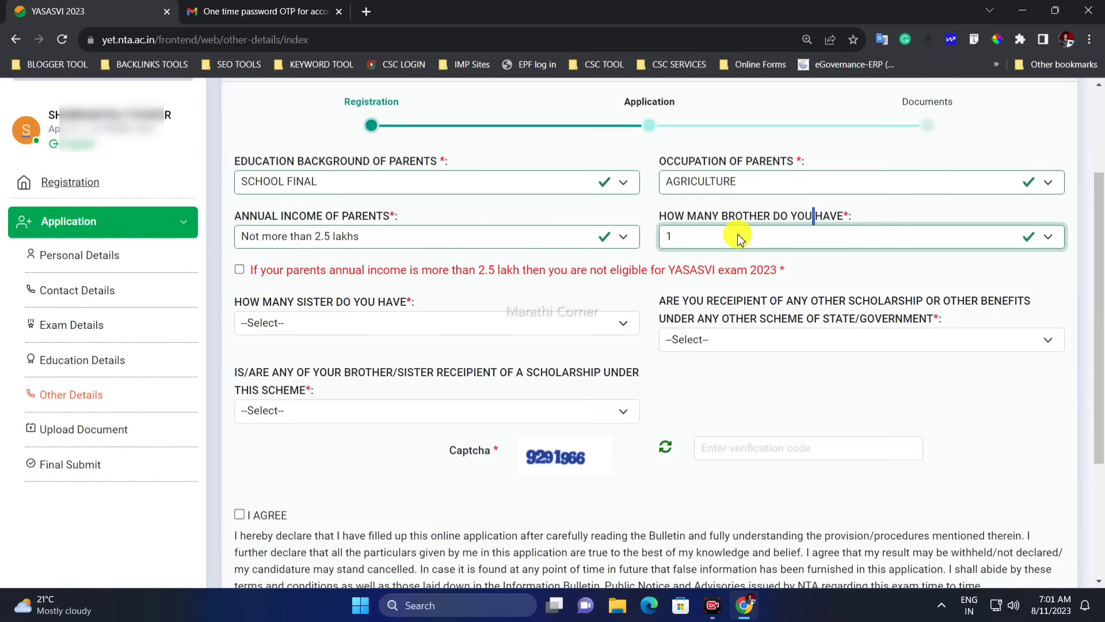
{"action": "left_click", "coordinate": [729, 241]}
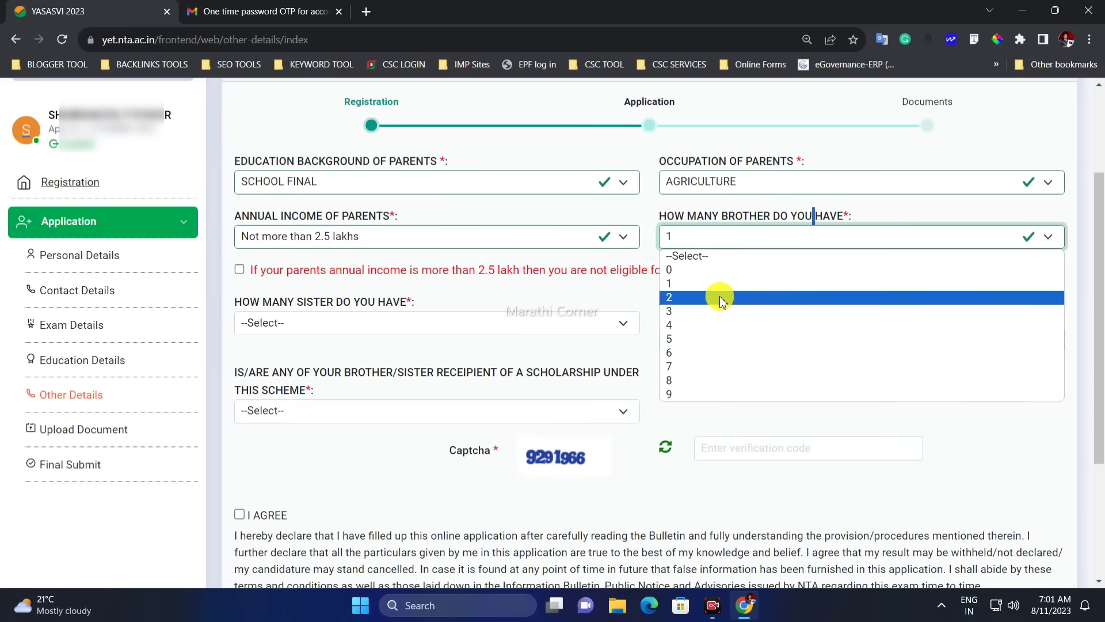
{"action": "left_click", "coordinate": [716, 297]}
{"action": "left_click", "coordinate": [713, 249]}
{"action": "left_click", "coordinate": [709, 272]}
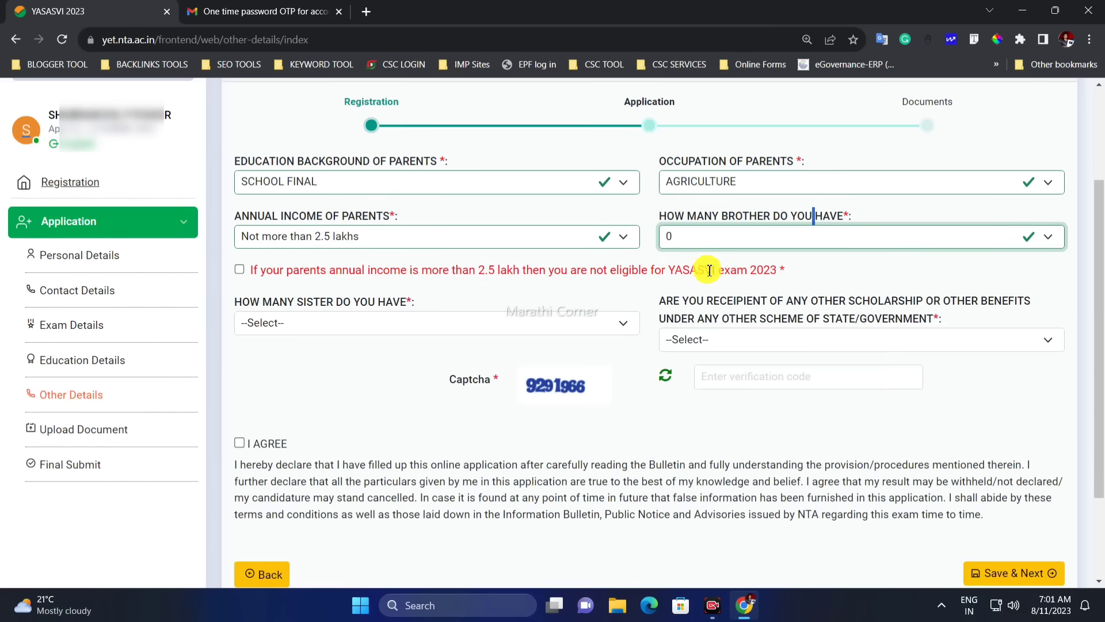
{"action": "left_click", "coordinate": [700, 244]}
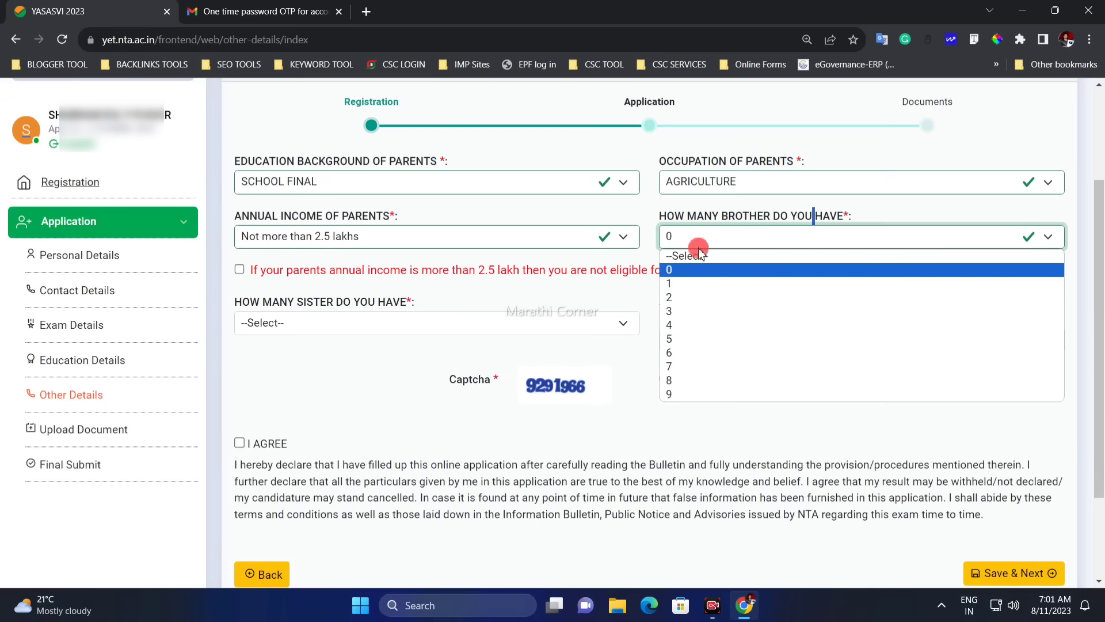
{"action": "left_click", "coordinate": [689, 284]}
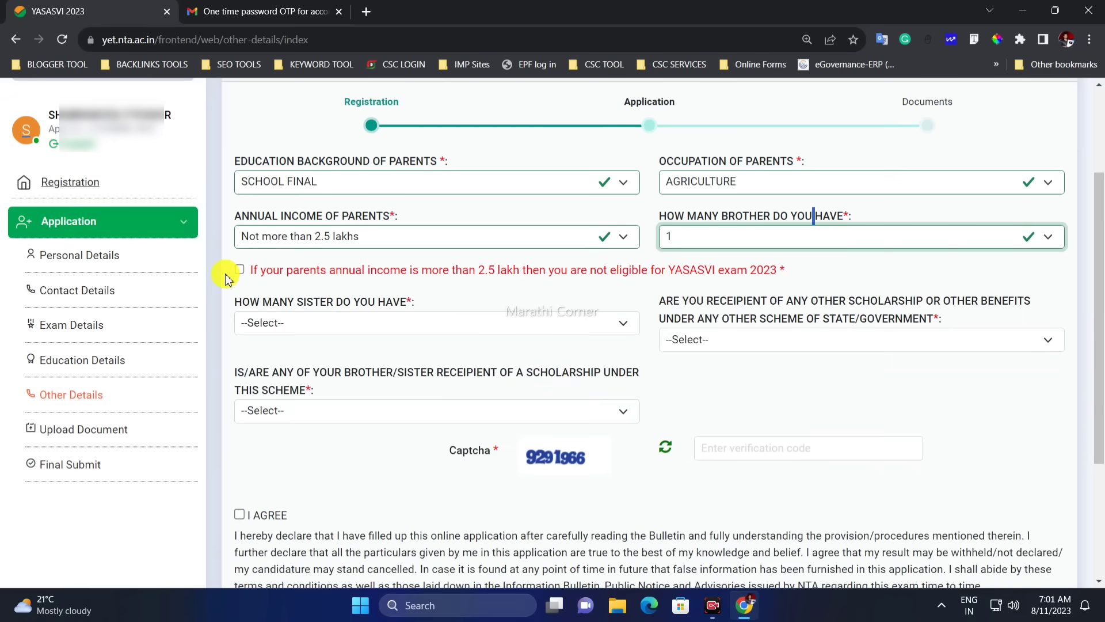
{"action": "left_click_drag", "start_coordinate": [266, 273], "coordinate": [763, 277]}
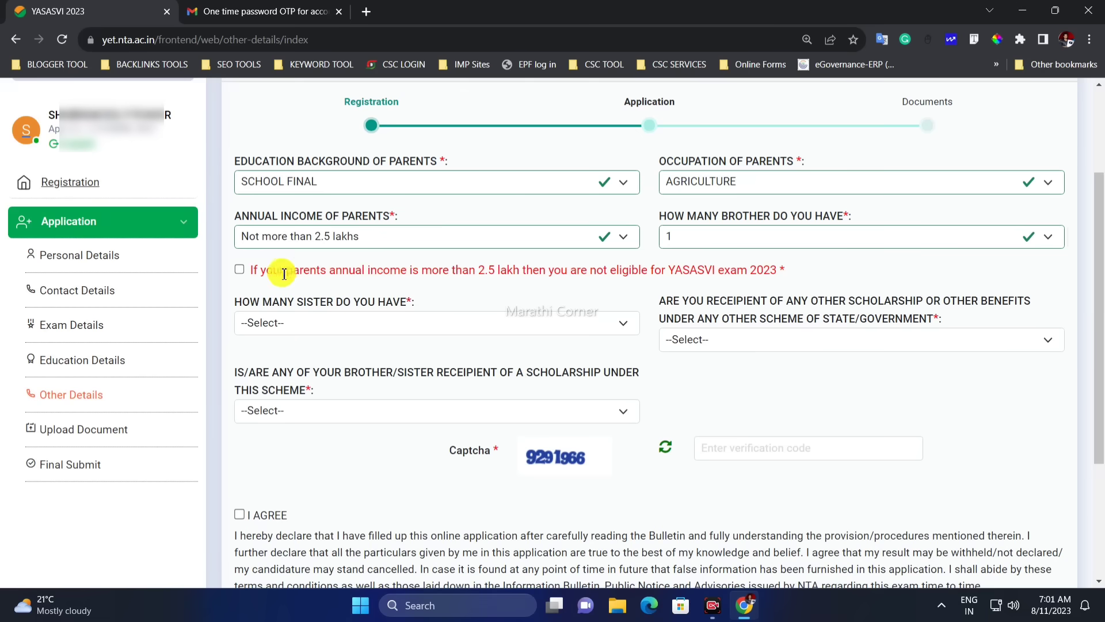
{"action": "left_click", "coordinate": [240, 270]}
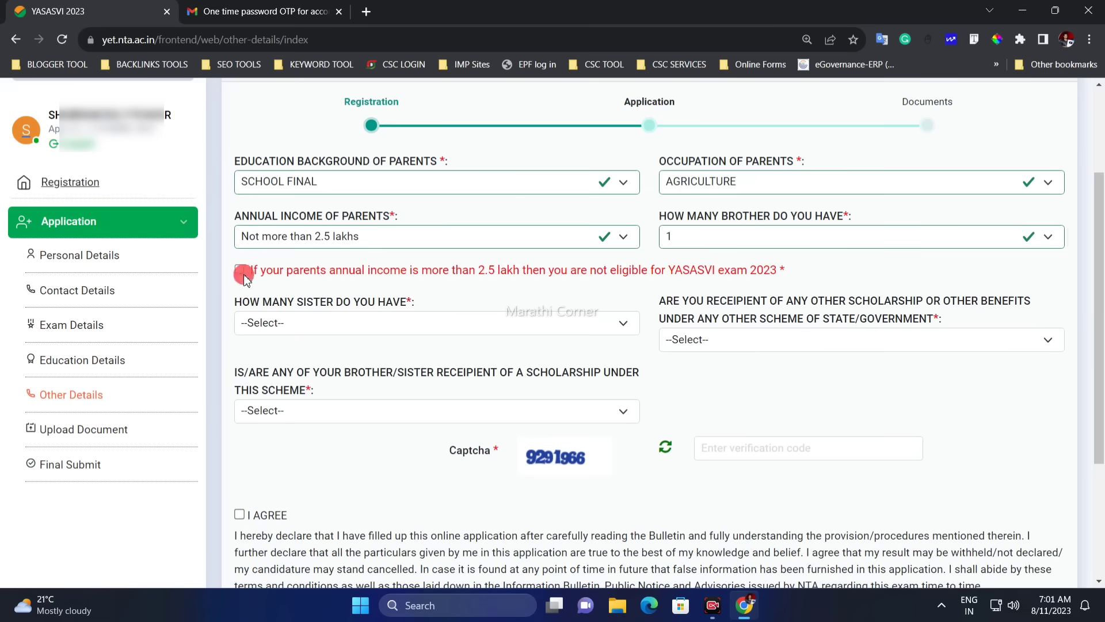
Set the number of sisters to 0
{"action": "left_click", "coordinate": [313, 322]}
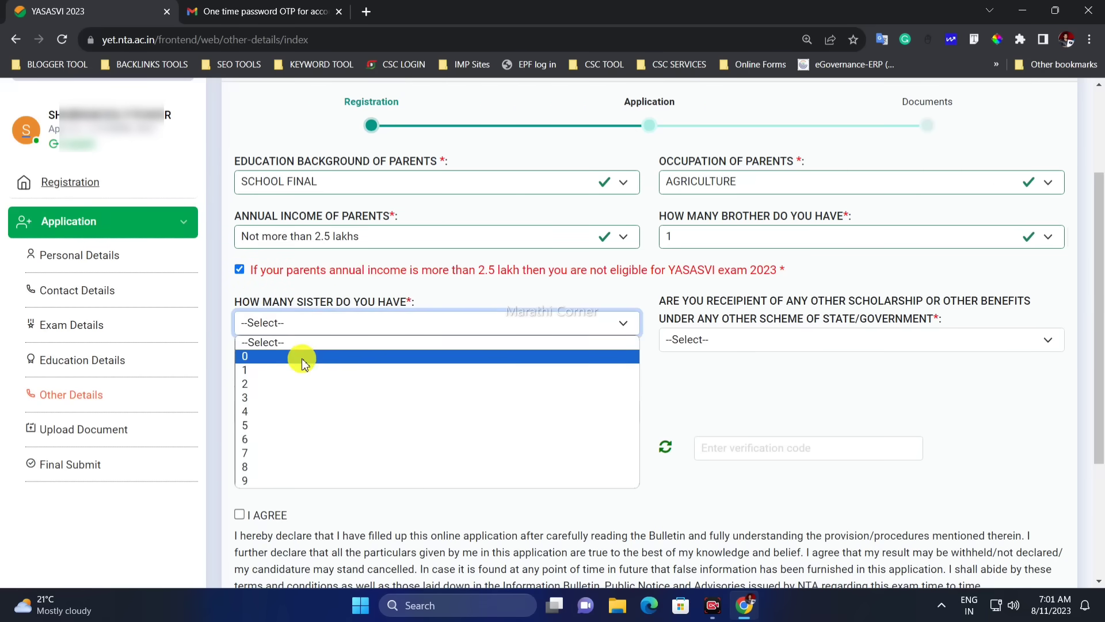
{"action": "left_click", "coordinate": [302, 369]}
{"action": "left_click", "coordinate": [313, 322]}
{"action": "left_click", "coordinate": [302, 356]}
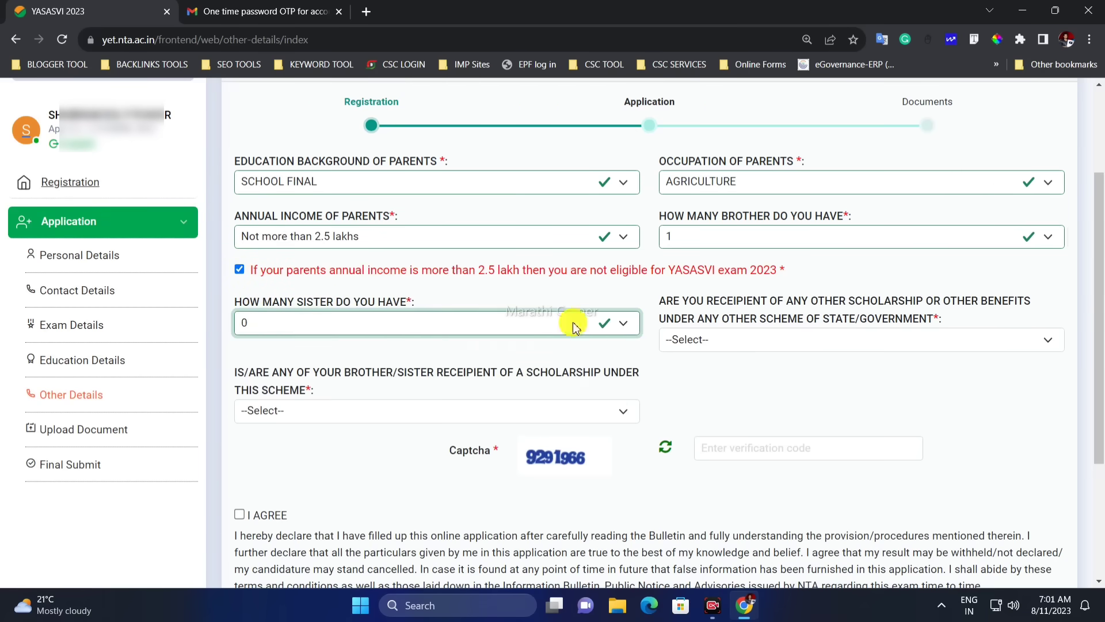
Answer No to receiving any other scholarship
{"action": "left_click_drag", "start_coordinate": [675, 300], "coordinate": [1014, 314]}
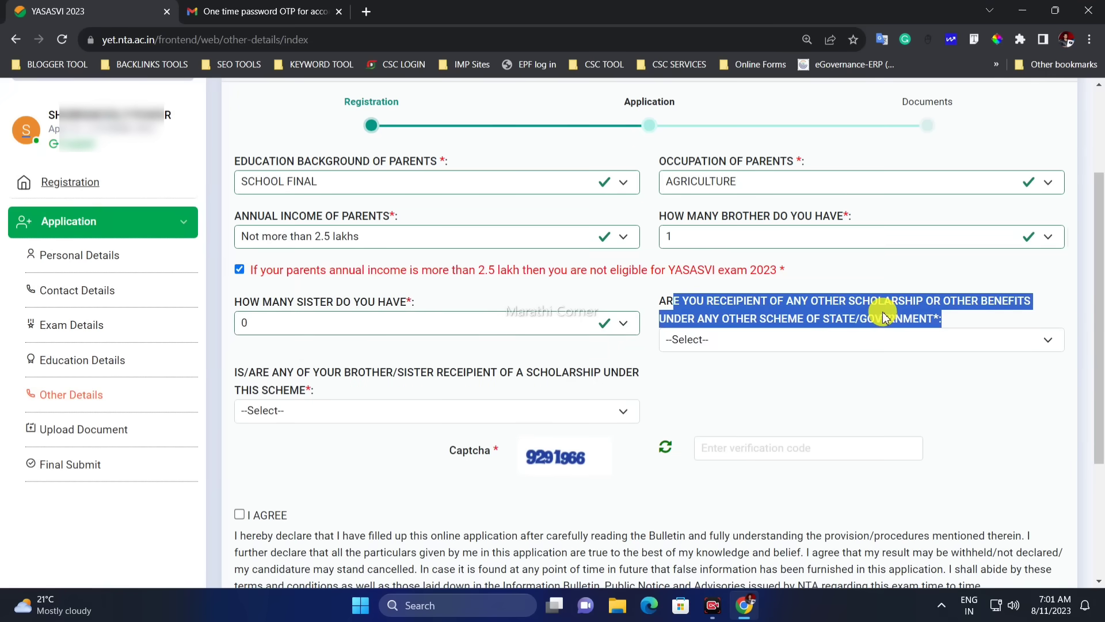
{"action": "left_click", "coordinate": [832, 320]}
{"action": "left_click", "coordinate": [771, 339]}
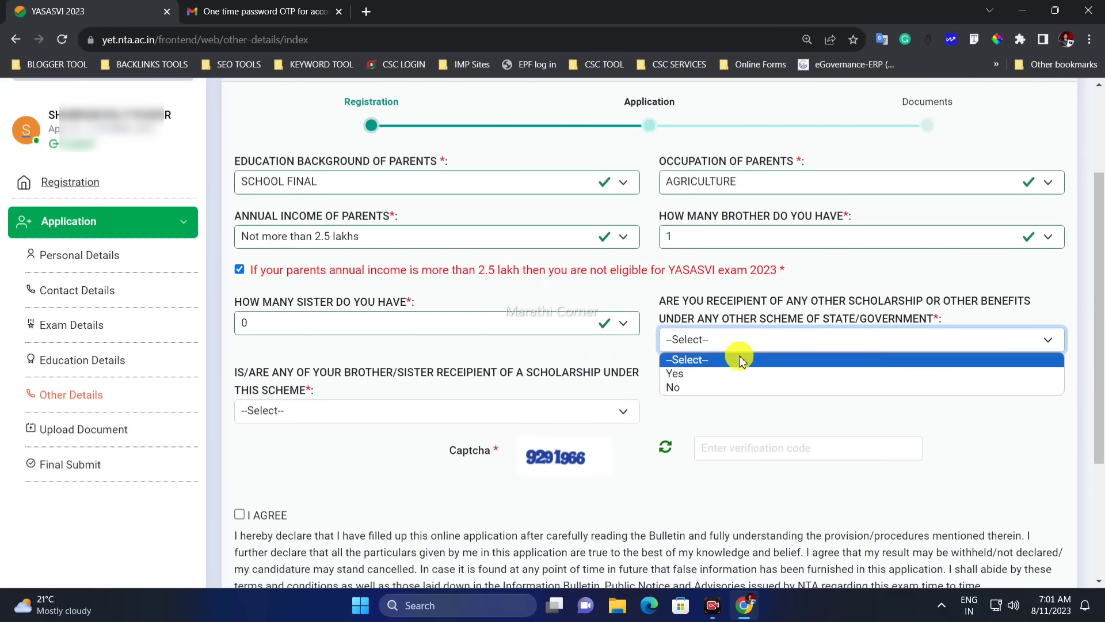
{"action": "left_click", "coordinate": [698, 374]}
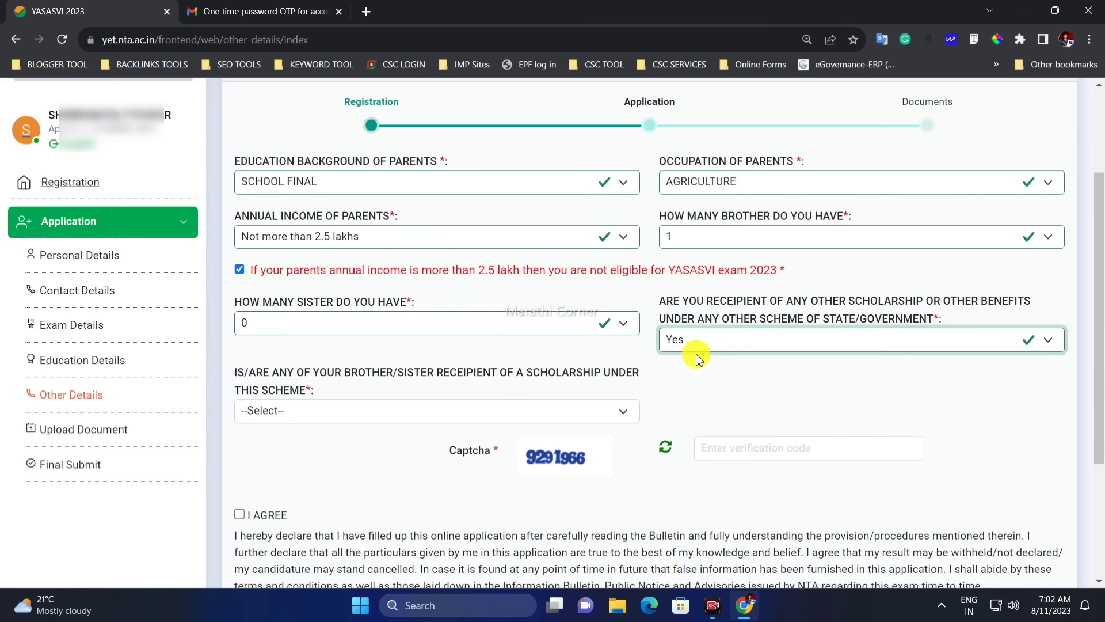
{"action": "left_click", "coordinate": [698, 348]}
{"action": "left_click", "coordinate": [699, 386]}
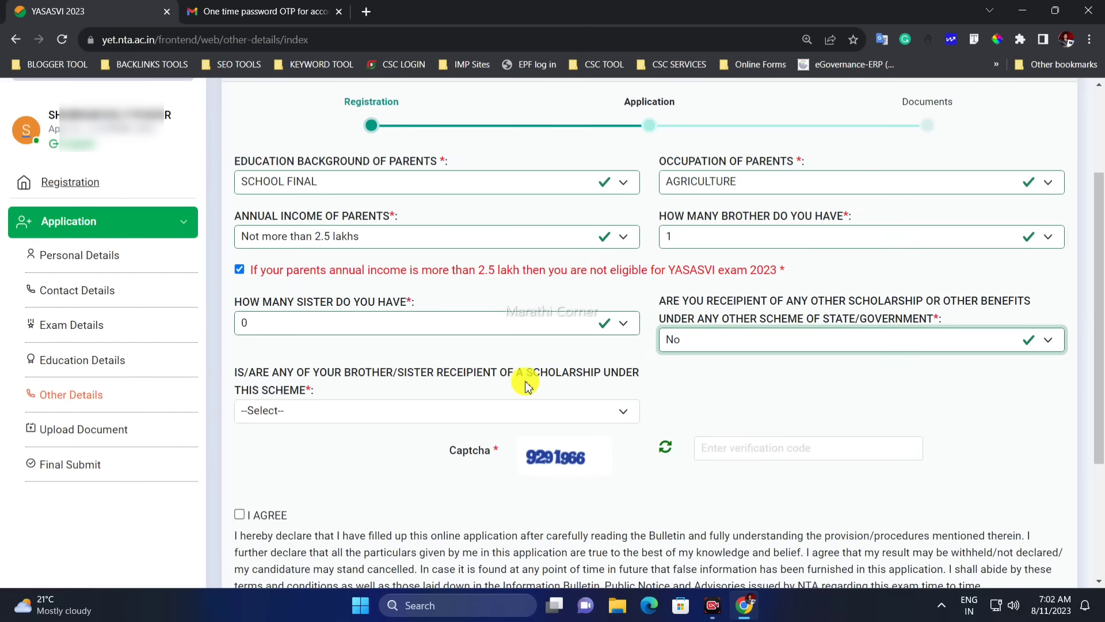
Answer No for a sibling's scholarship under this scheme, then start the captcha entry
{"action": "left_click", "coordinate": [322, 411]}
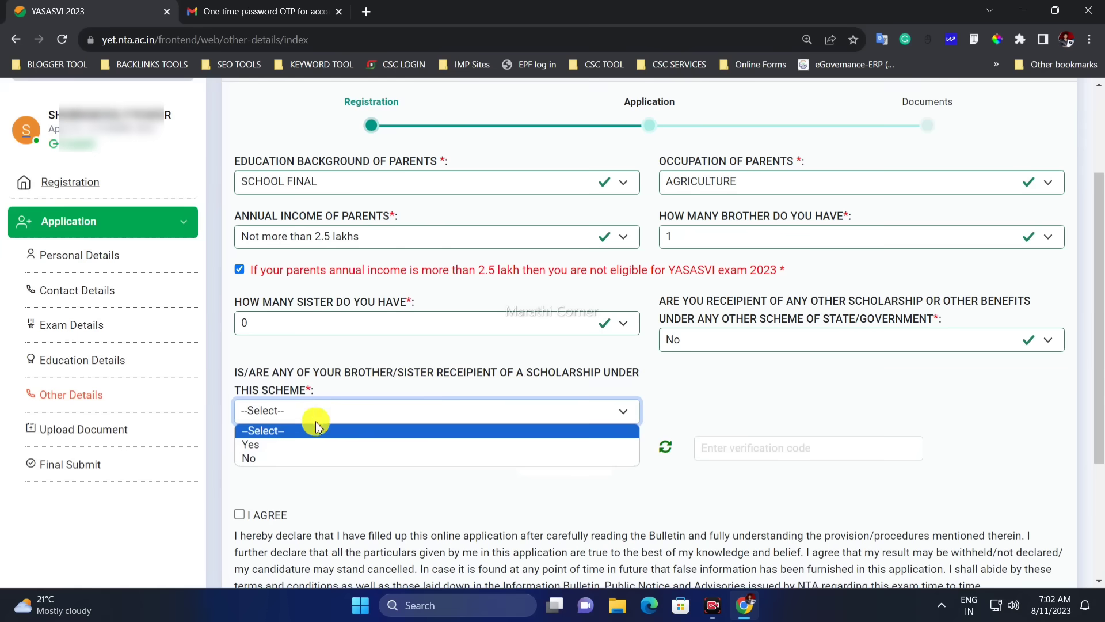
{"action": "left_click", "coordinate": [319, 459]}
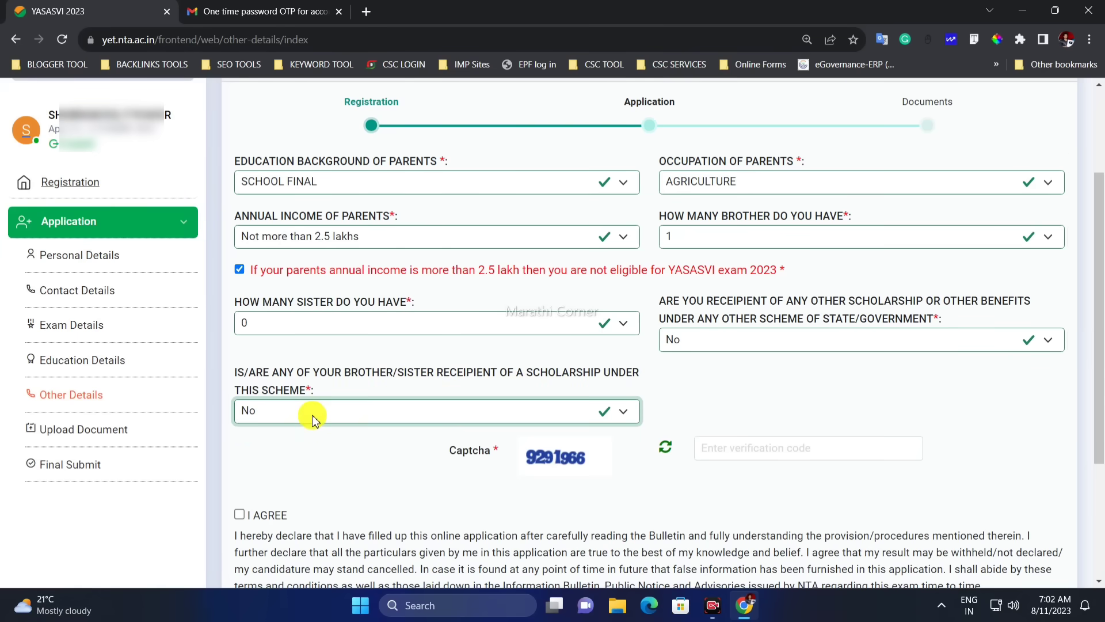
{"action": "left_click", "coordinate": [311, 419]}
{"action": "left_click", "coordinate": [308, 444]}
{"action": "left_click", "coordinate": [321, 415]}
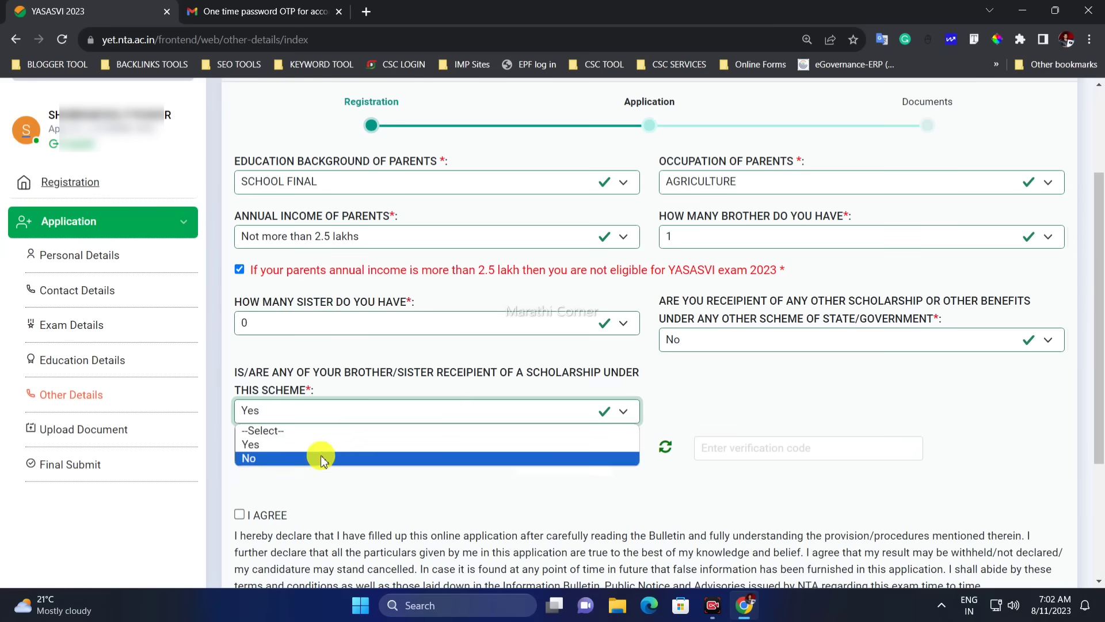
{"action": "left_click", "coordinate": [321, 459]}
{"action": "left_click", "coordinate": [735, 442]}
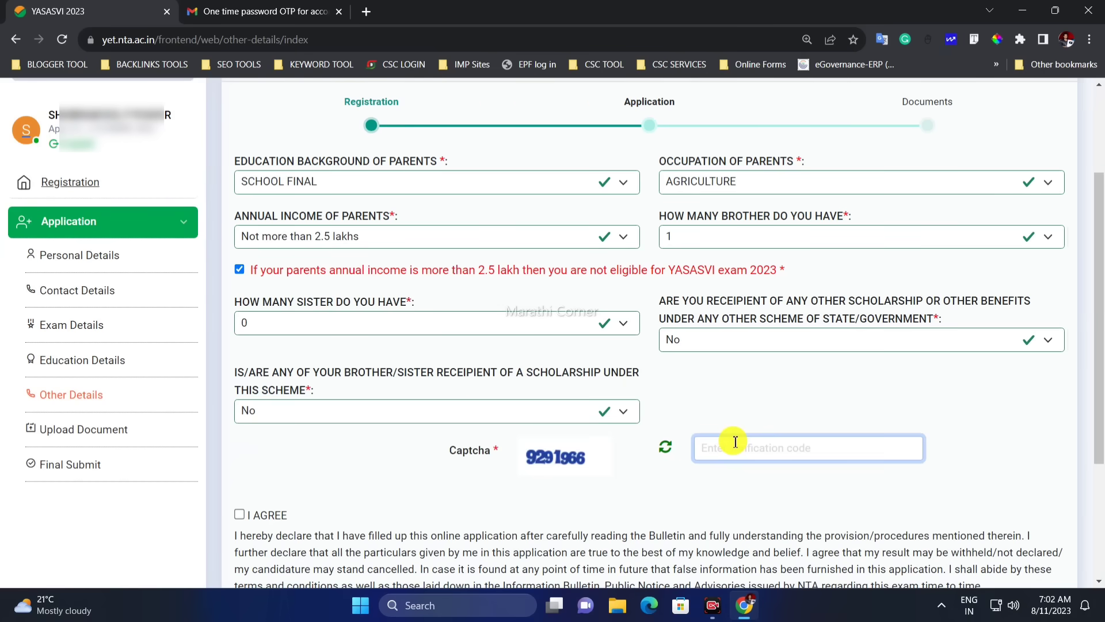